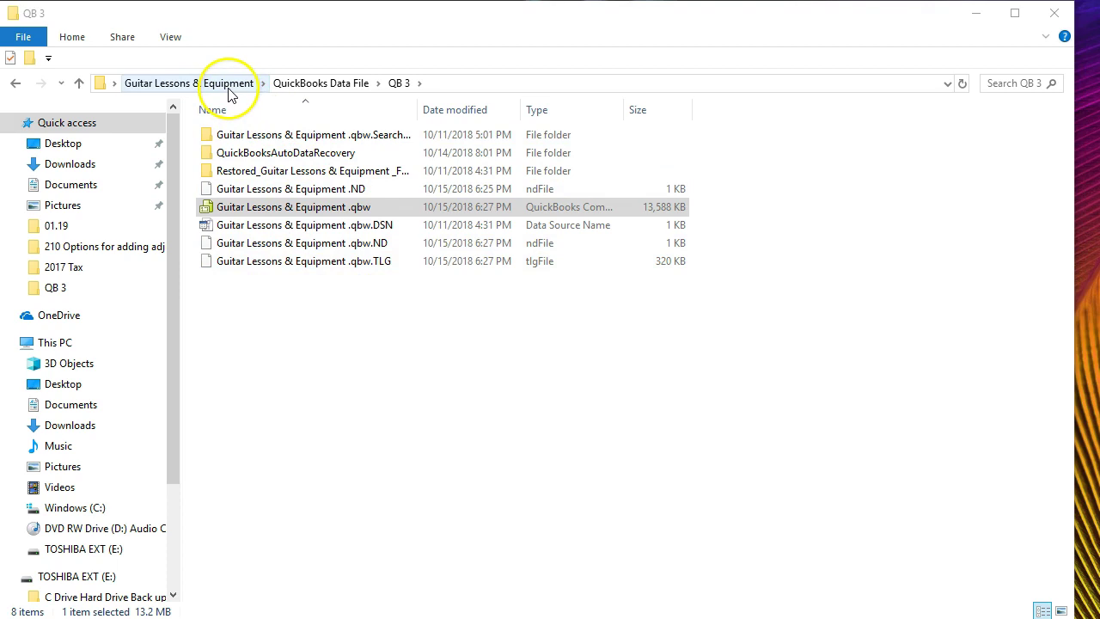
Step: Go to the January 2019 client documents folder: Guitar Lessons & Equipment, Docs, 2019, 01.19, Client Provided Docs
left_click(229, 90)
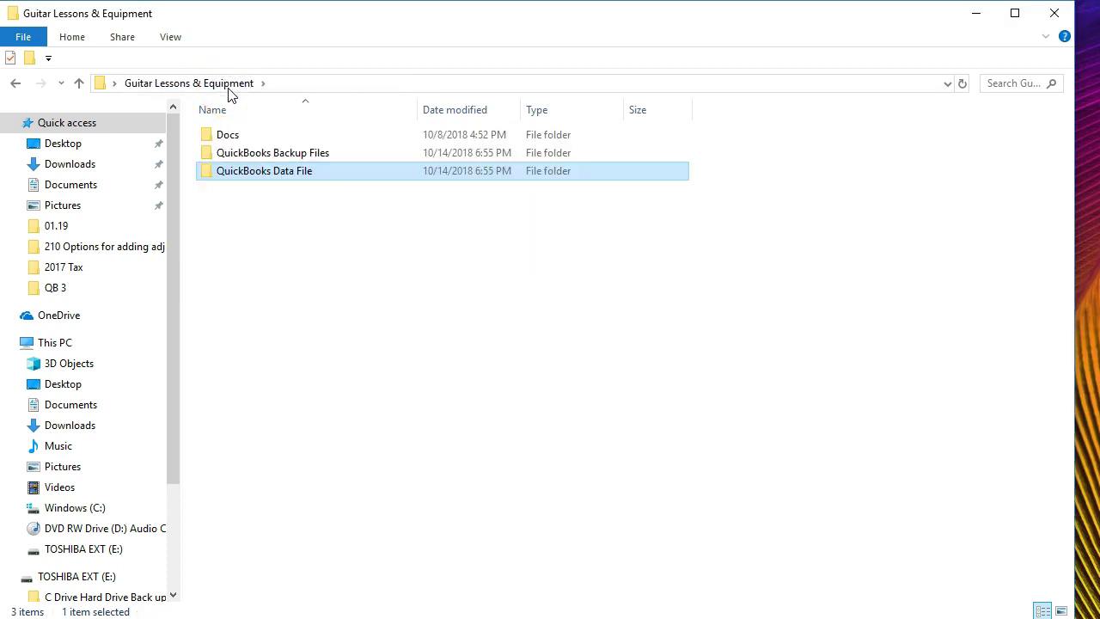
double_click(229, 137)
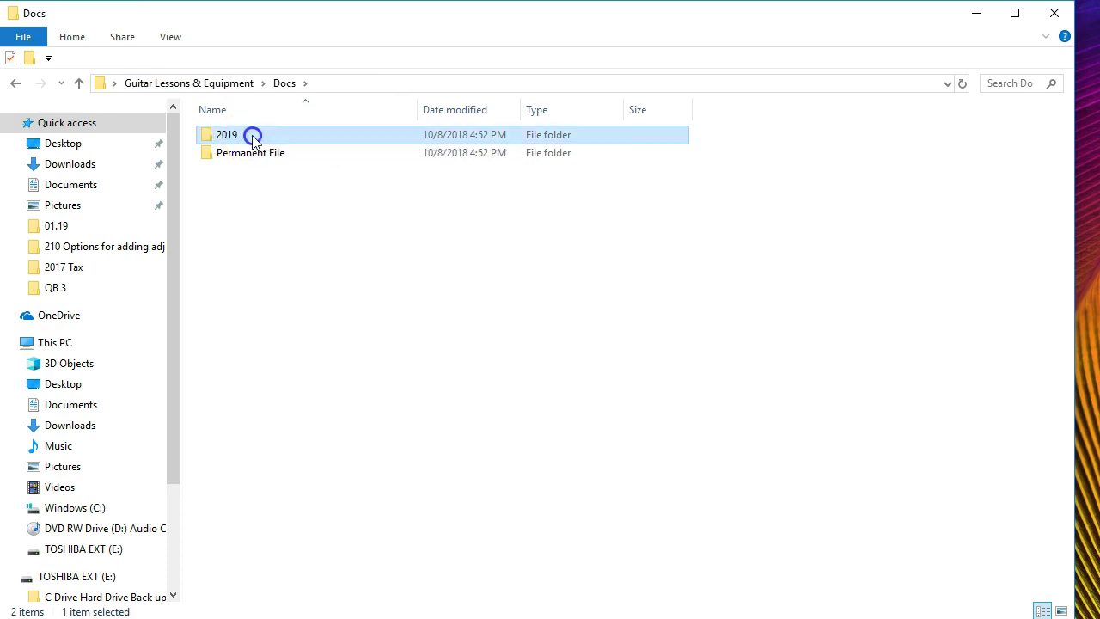
double_click(251, 135)
double_click(253, 138)
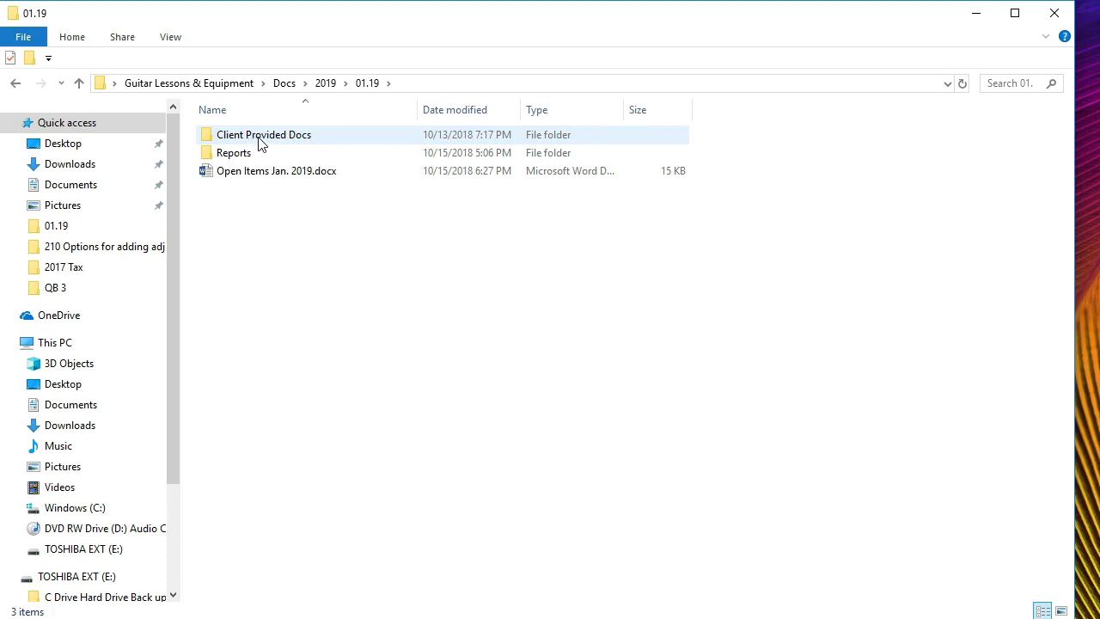
double_click(257, 137)
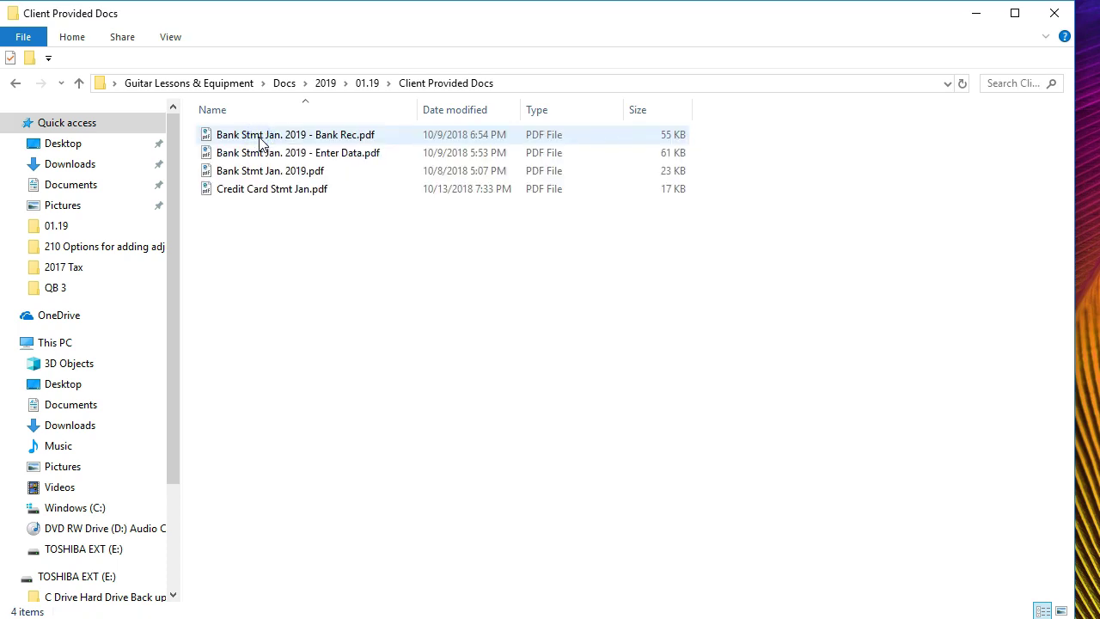
Step: Open Credit Card Stmt Jan.pdf with Adobe Acrobat Reader DC
left_click(243, 195)
right_click(245, 195)
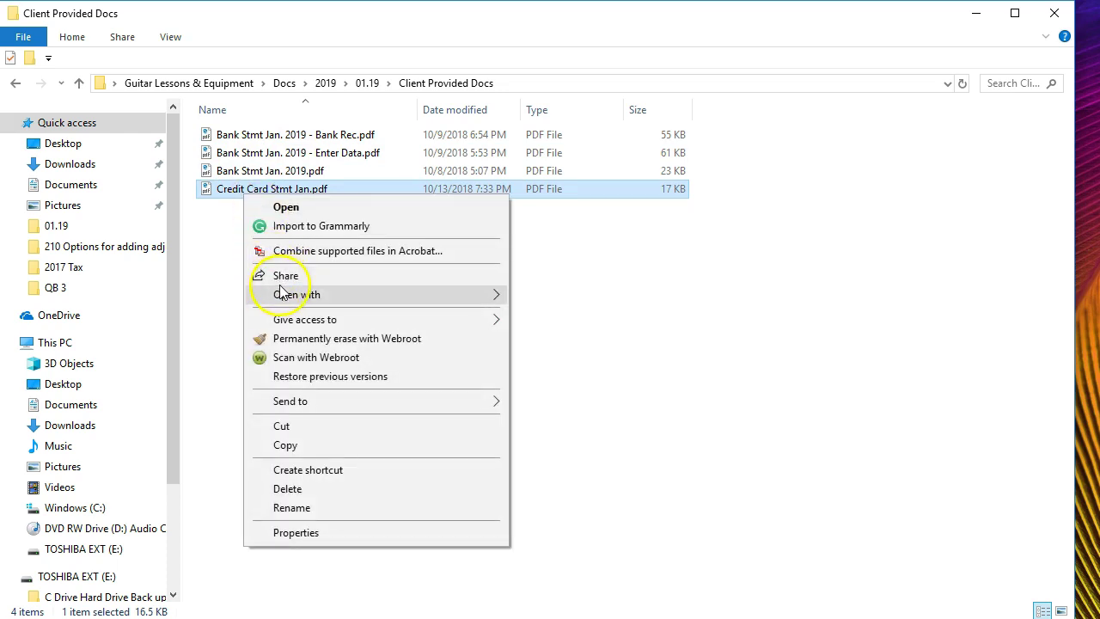
mouse_move(492, 295)
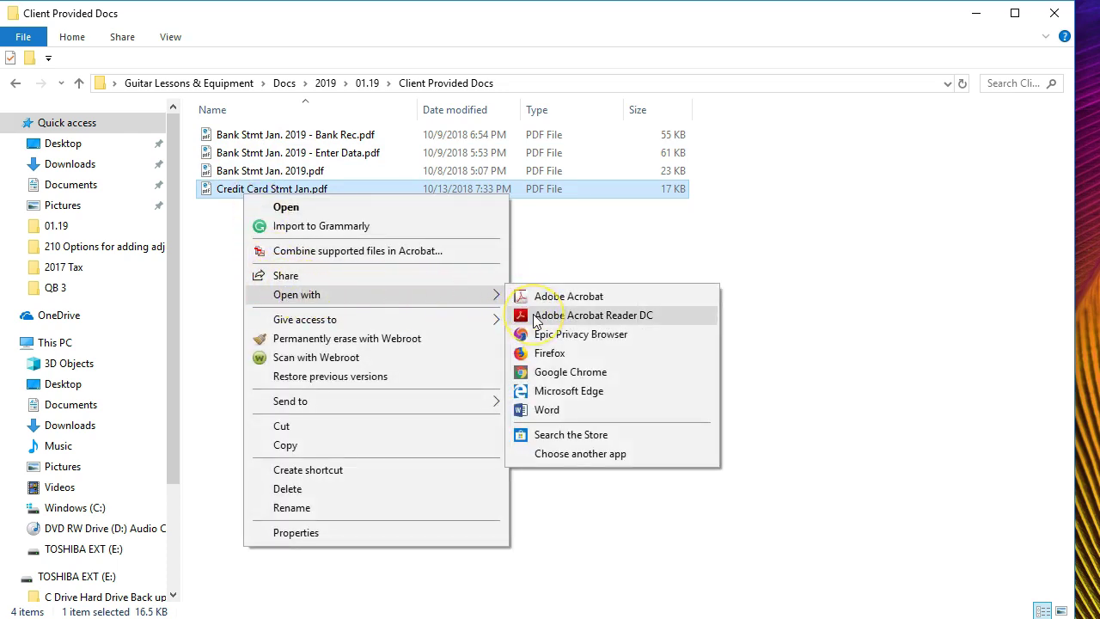
left_click(593, 315)
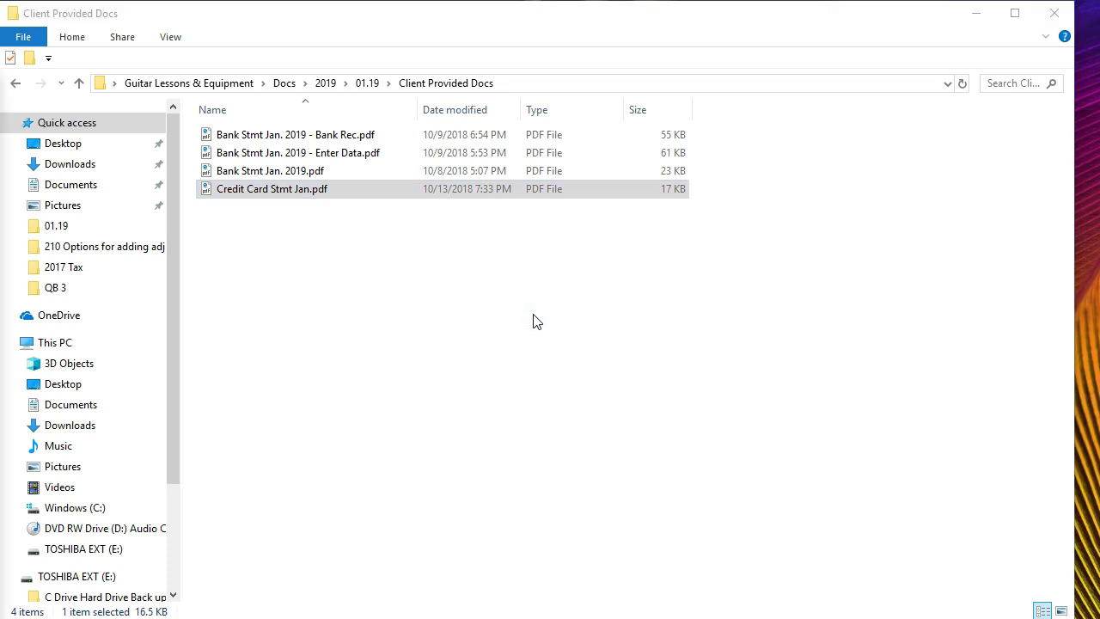
Step: Open Credit Card Feb.pdf from the 02.19 Client Provided Docs folder with Adobe Acrobat Reader DC
left_click(327, 86)
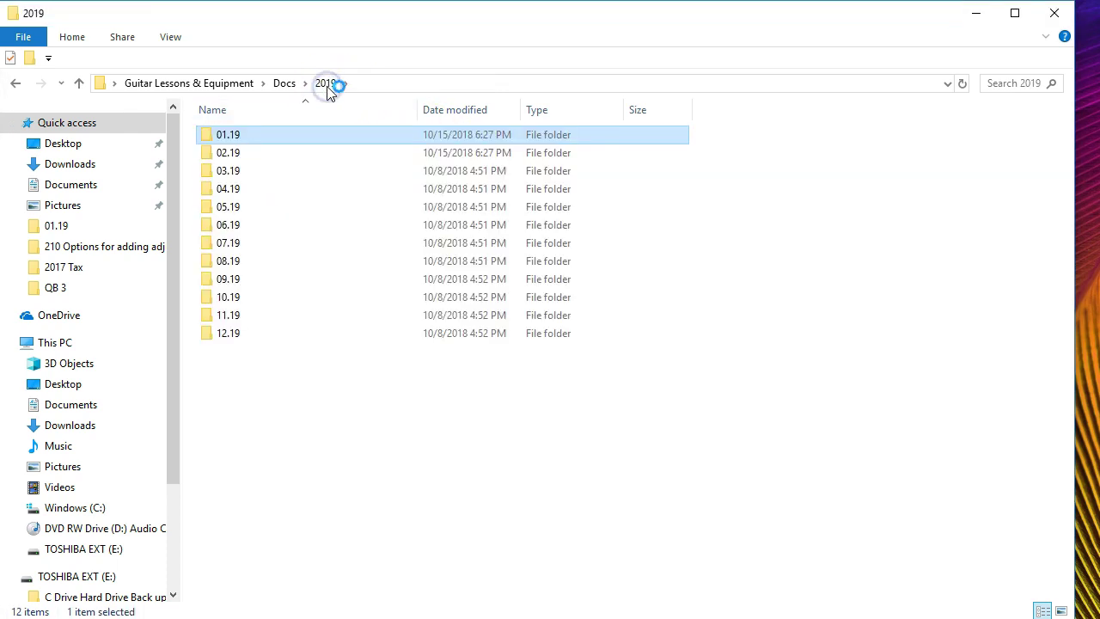
double_click(271, 153)
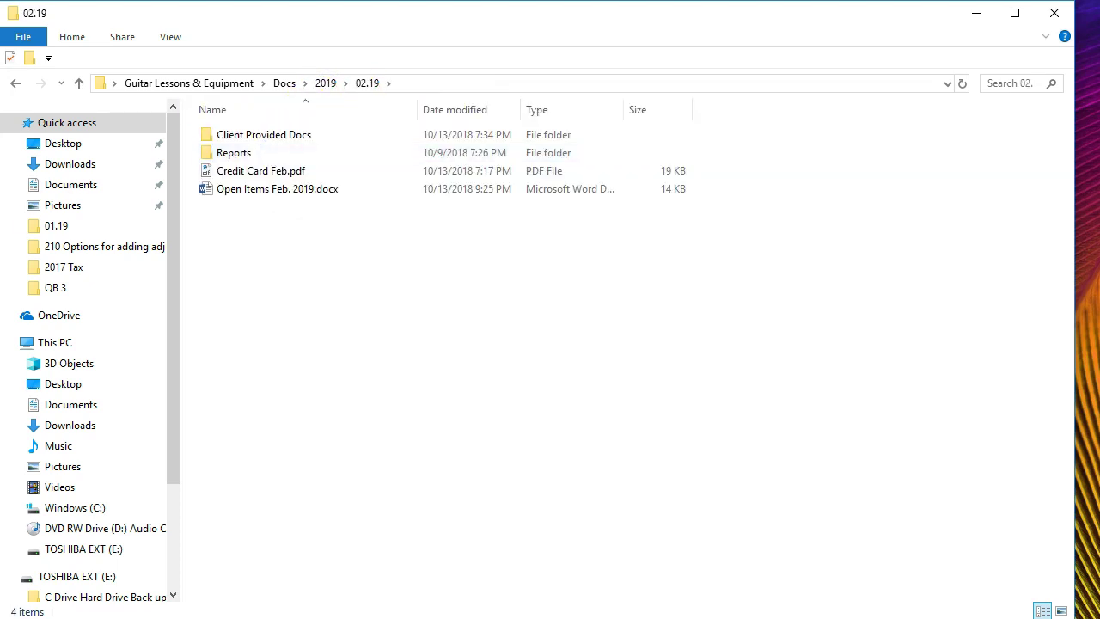
double_click(246, 136)
left_click(240, 192)
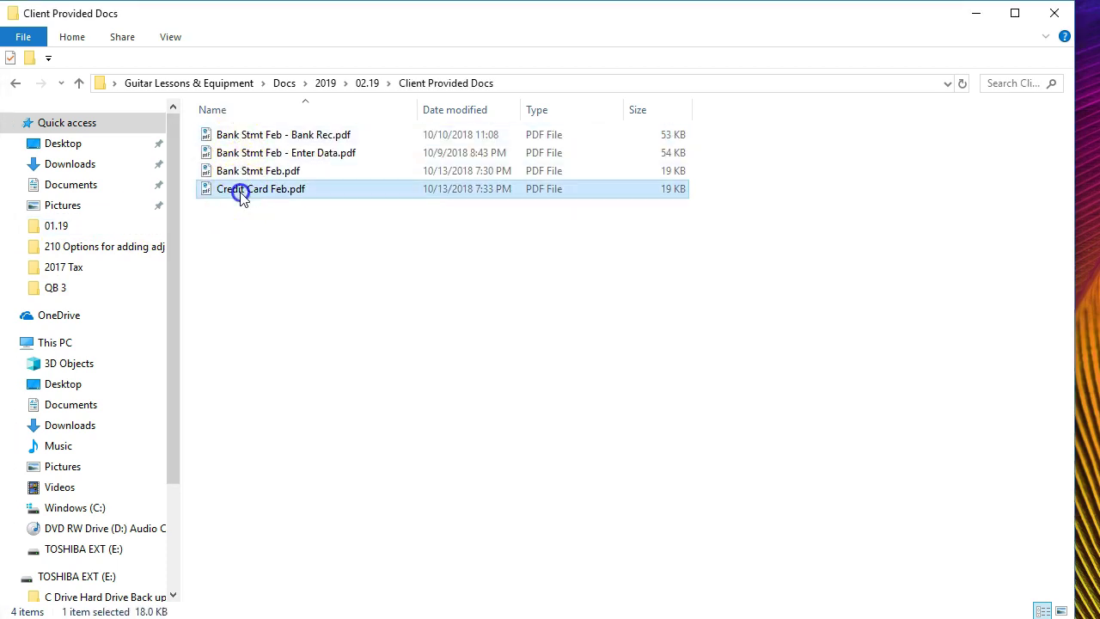
right_click(242, 197)
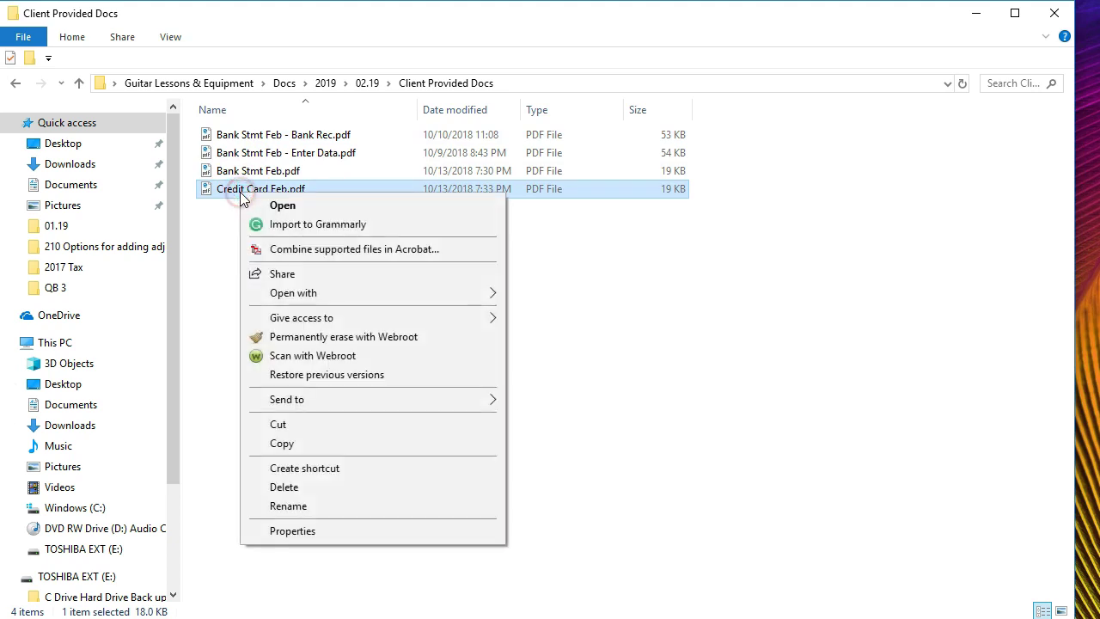
mouse_move(398, 292)
left_click(551, 312)
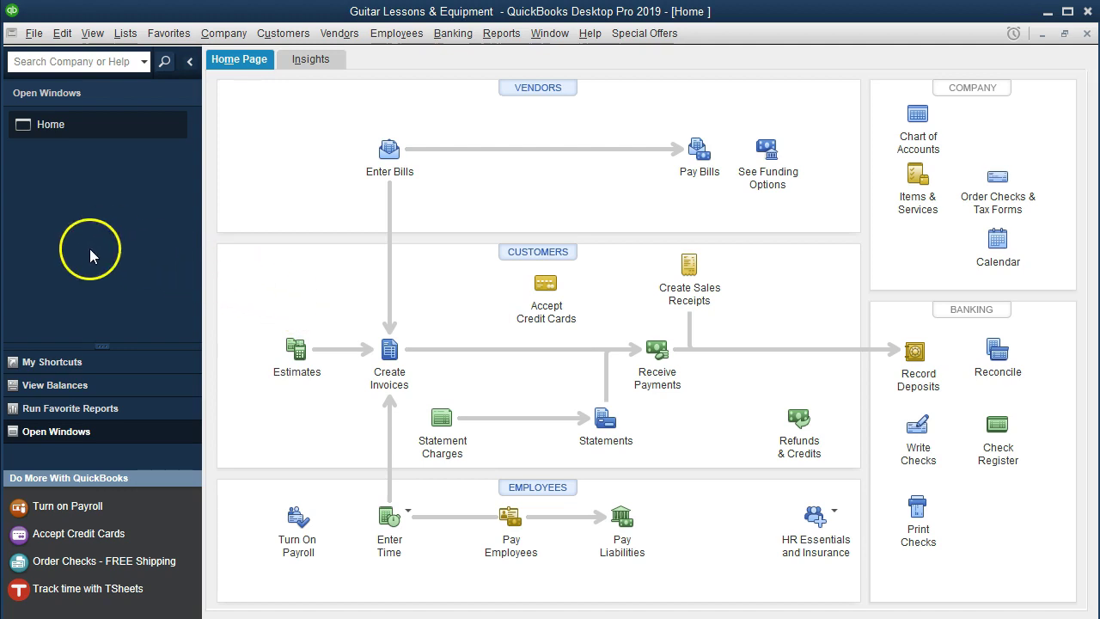
left_click(92, 33)
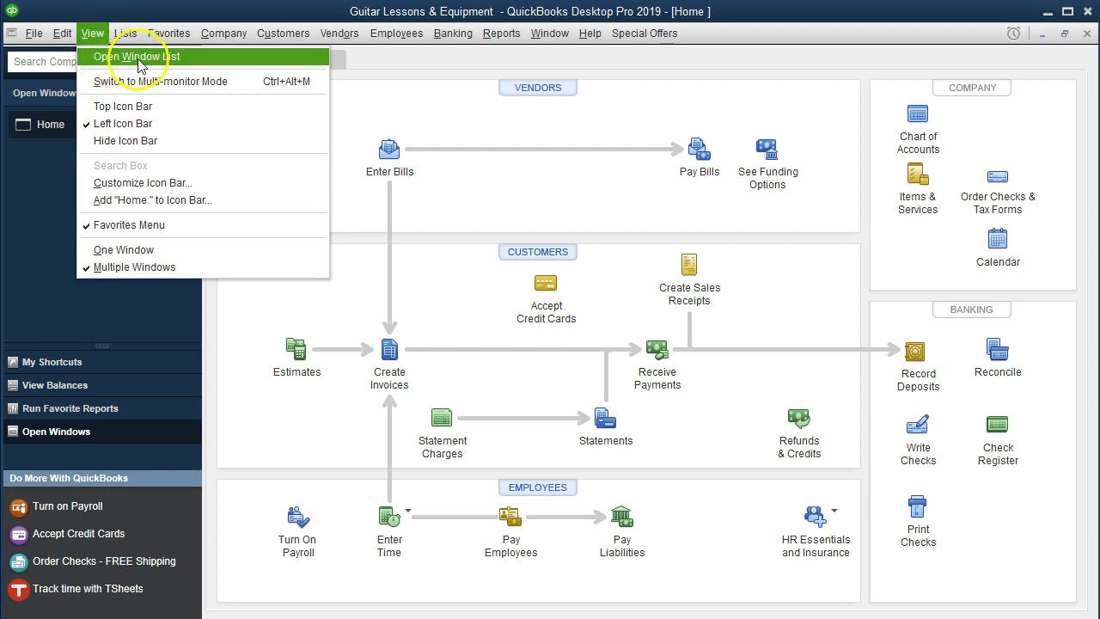
left_click(202, 62)
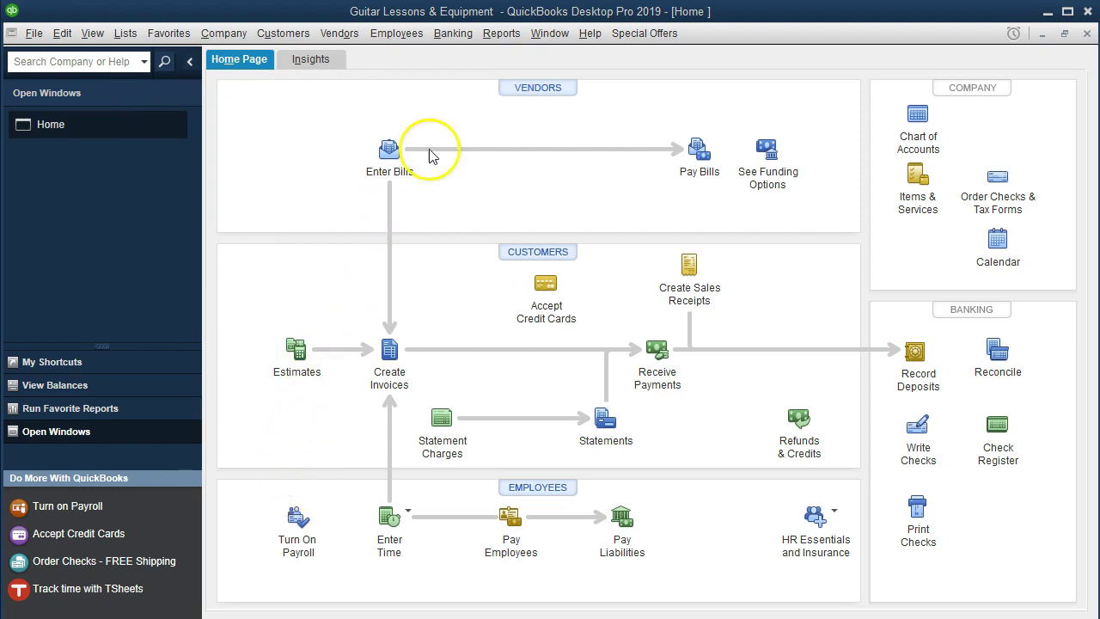
Step: Run the Balance Sheet Standard report from the company and financial reports
left_click(499, 35)
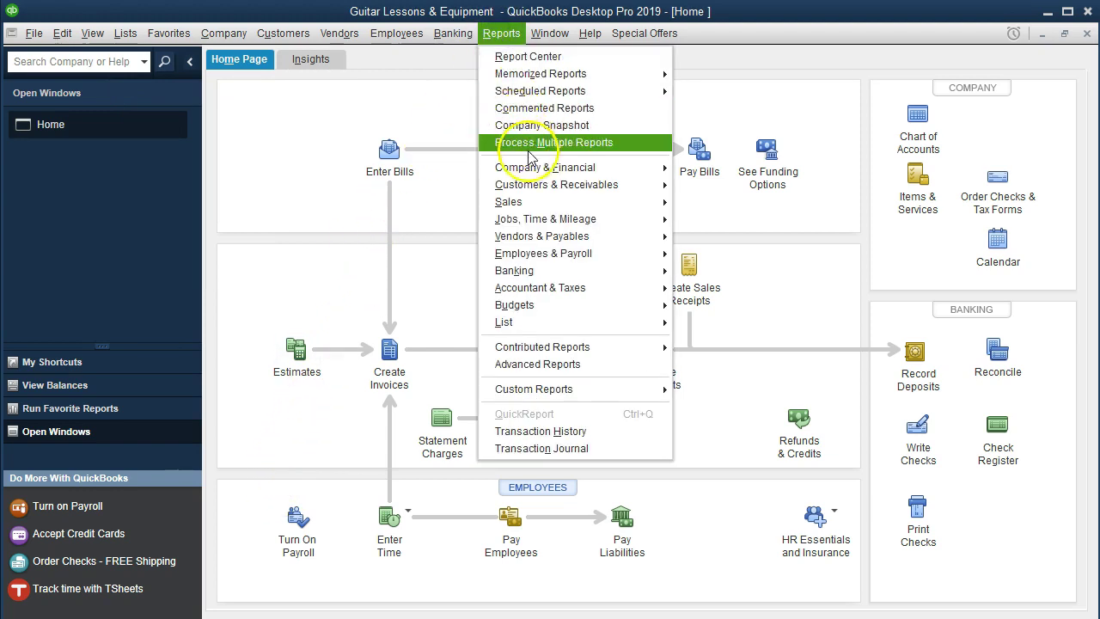
mouse_move(606, 168)
left_click(703, 169)
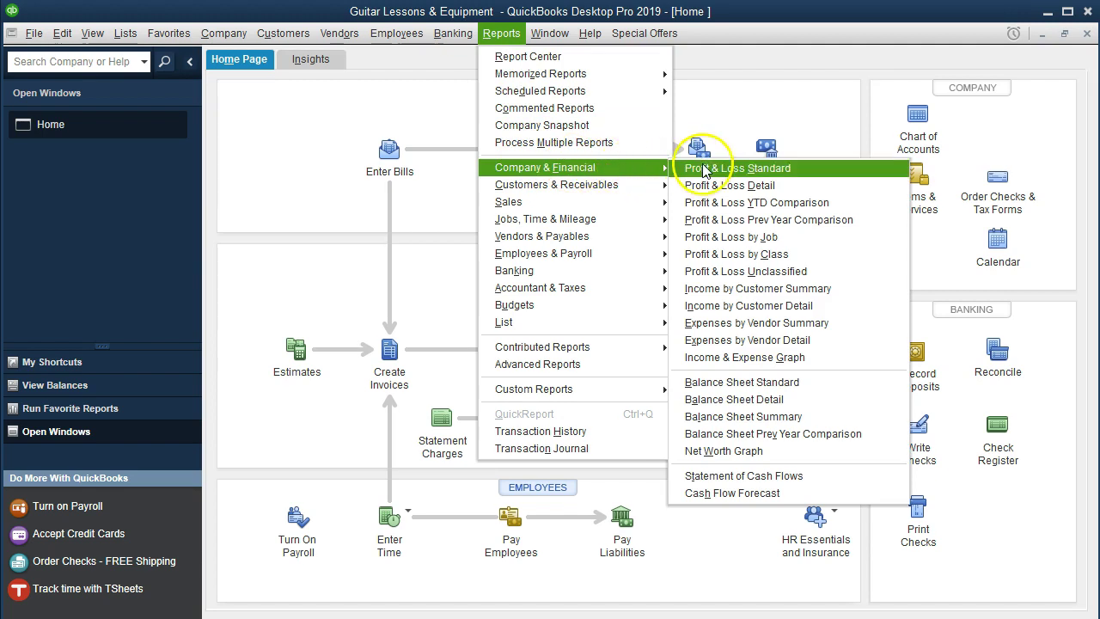
left_click(718, 383)
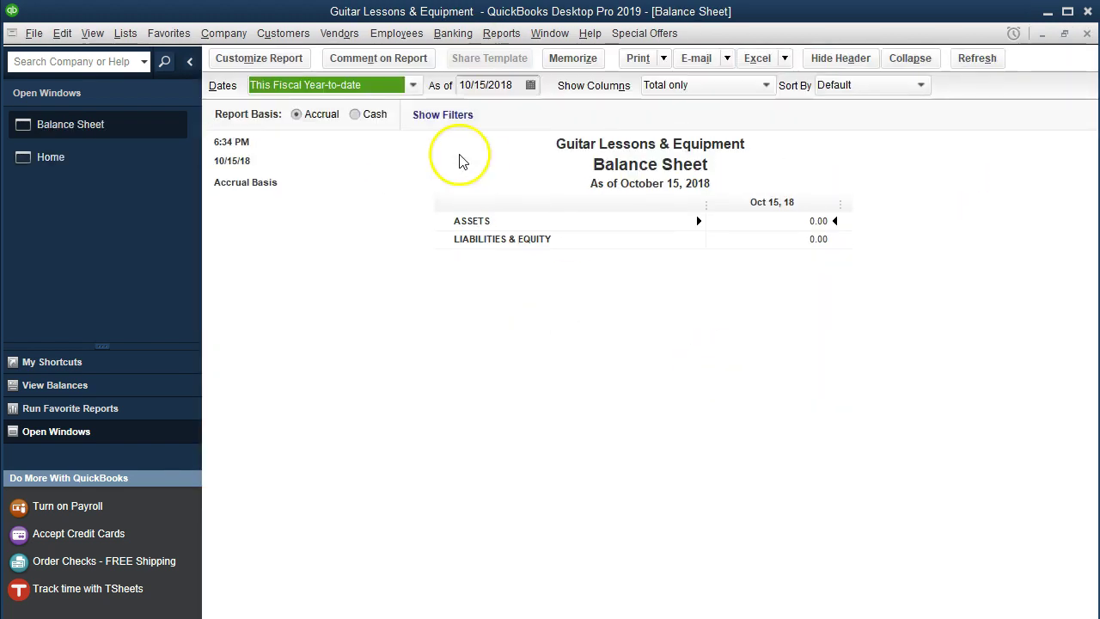
Step: Customize the Balance Sheet report's date range to run from 01/01/2019 to 02/28/2019
left_click(295, 58)
type("010119")
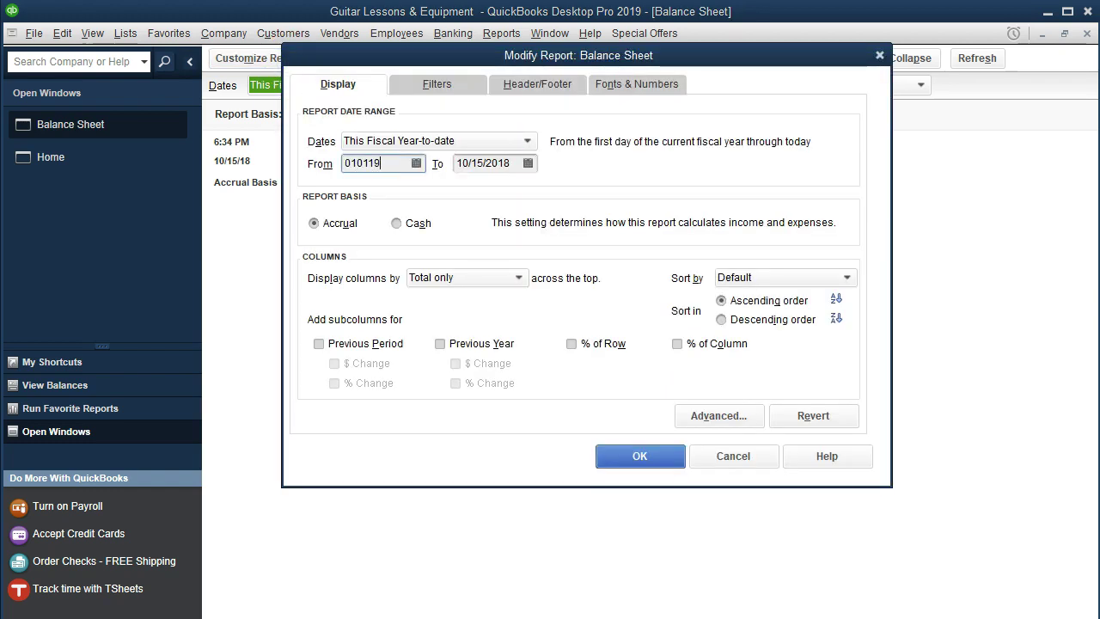
key("Tab")
type("022819")
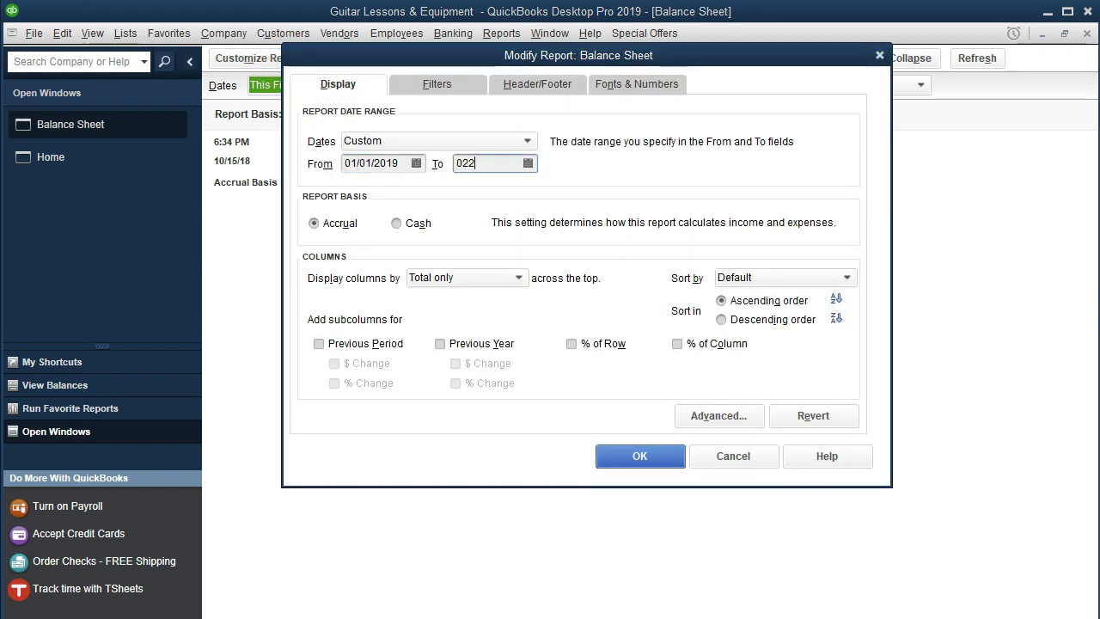
key("Tab")
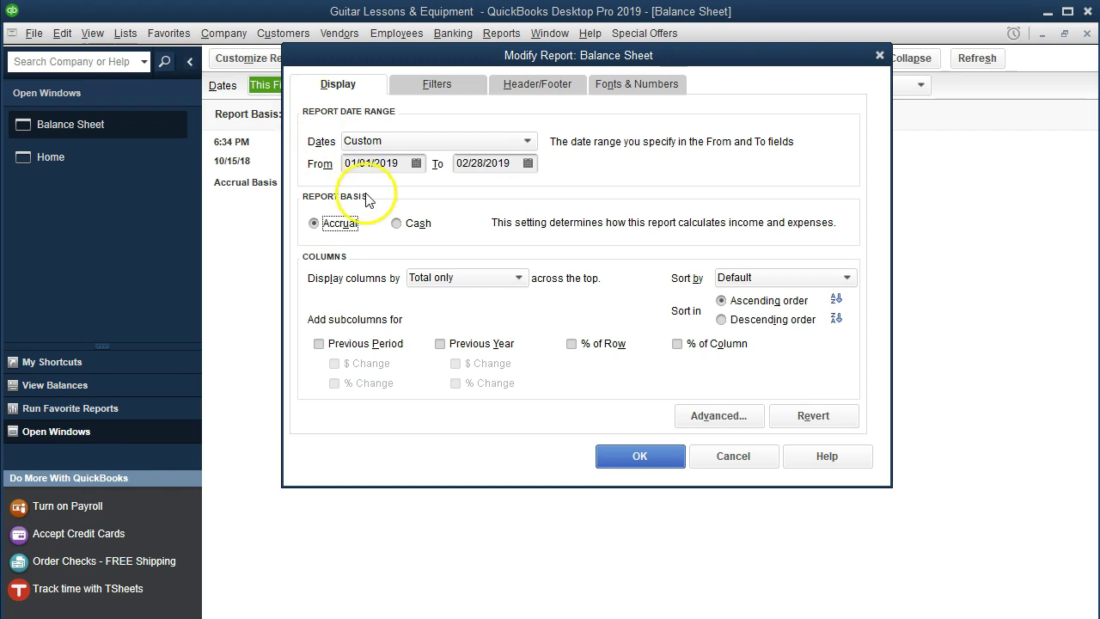
left_click(615, 461)
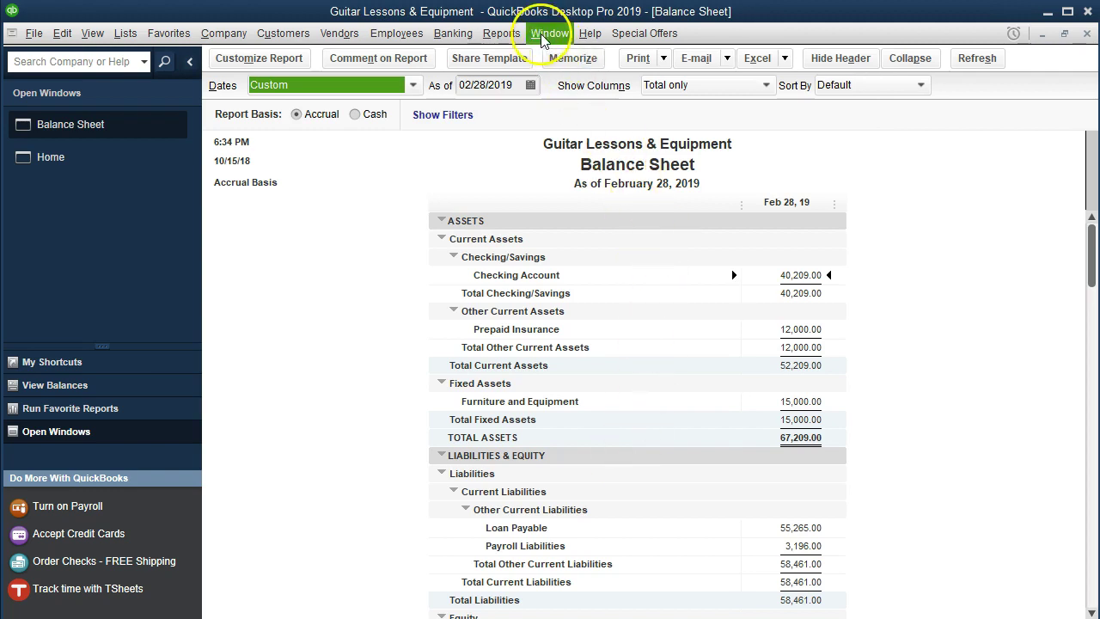
Step: Run the Profit & Loss Standard report from the company and financial reports
left_click(518, 36)
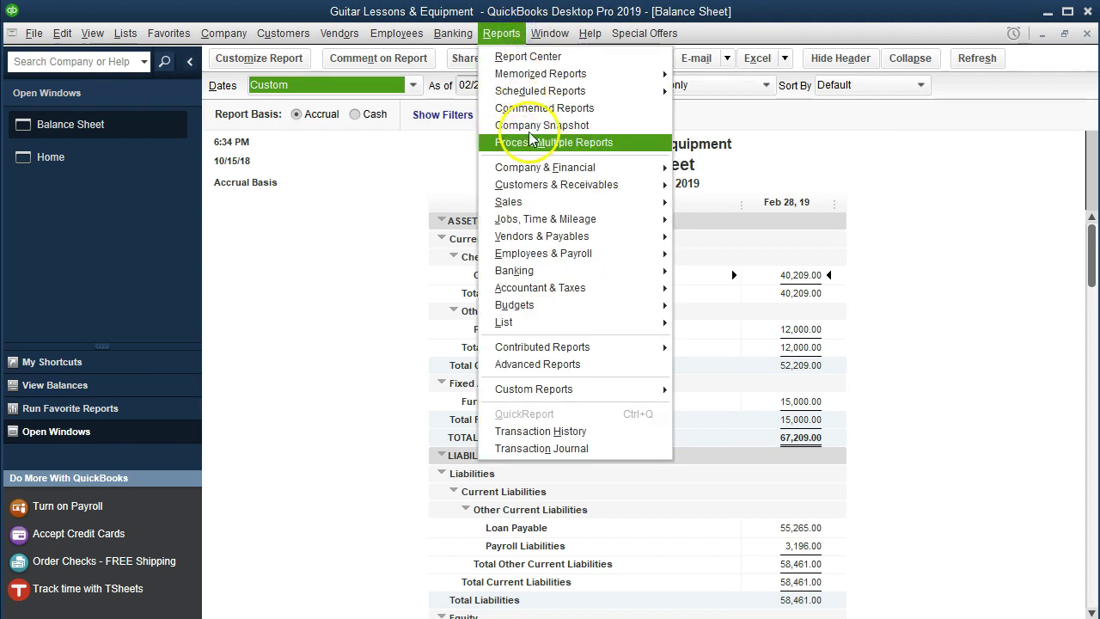
mouse_move(591, 174)
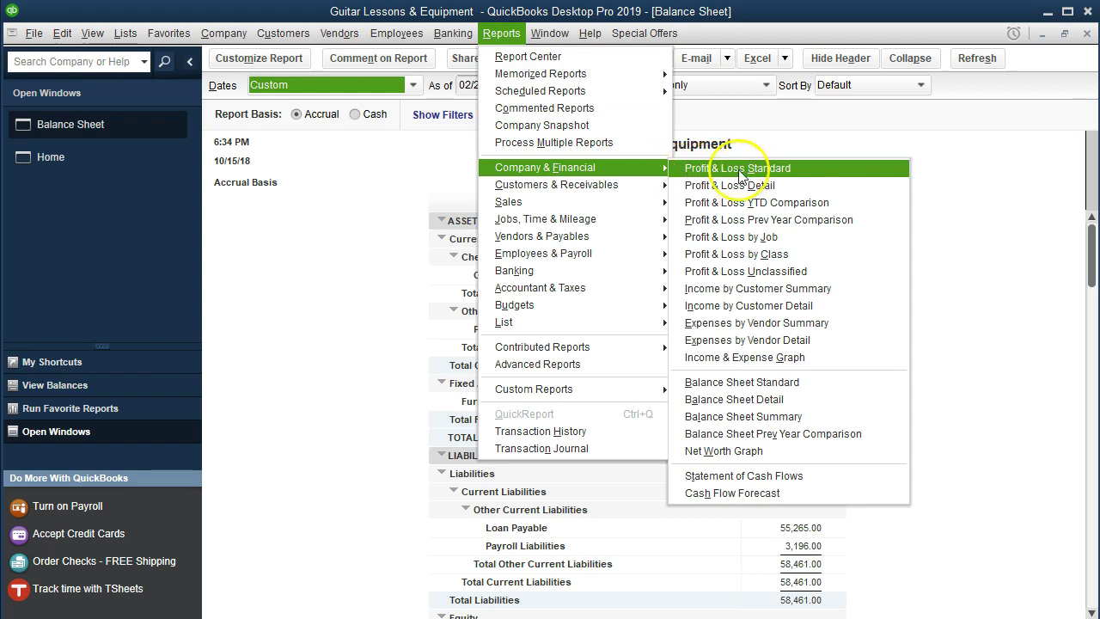
left_click(800, 173)
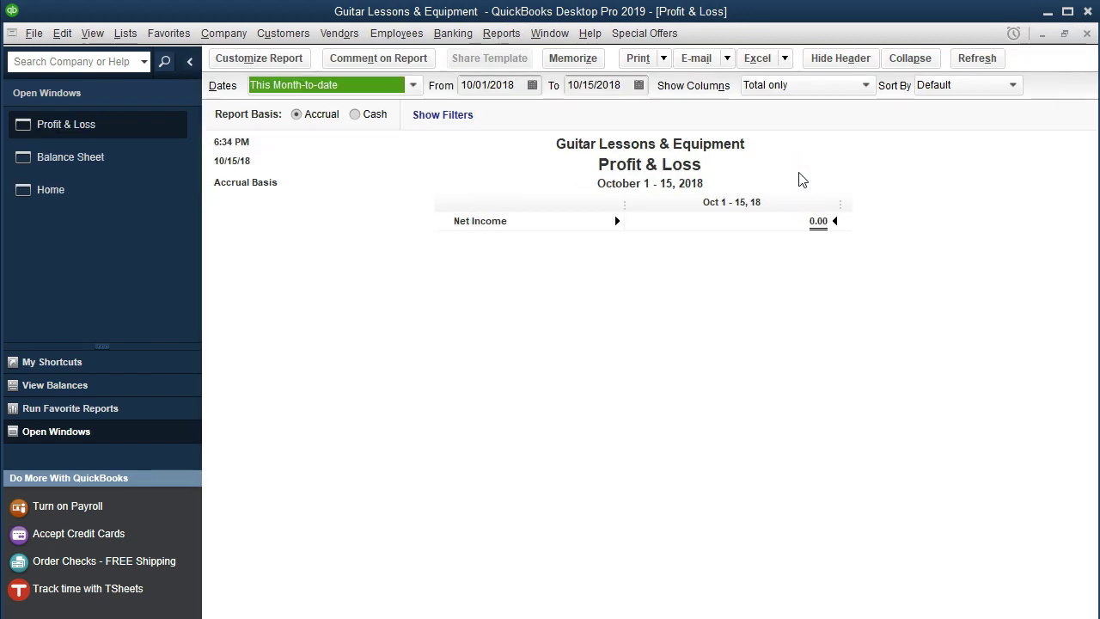
Step: Set the Profit & Loss report's date range from 01/01/2019 to 02/28/2019
key("Tab")
type("0")
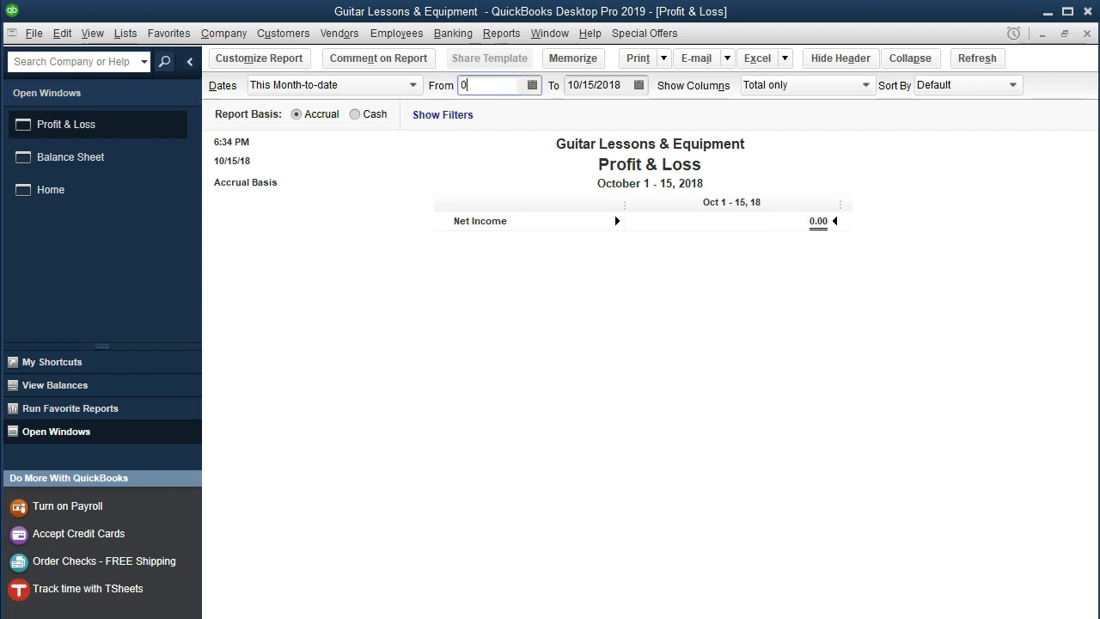
type("1/01/2019")
key("Tab")
type("0228")
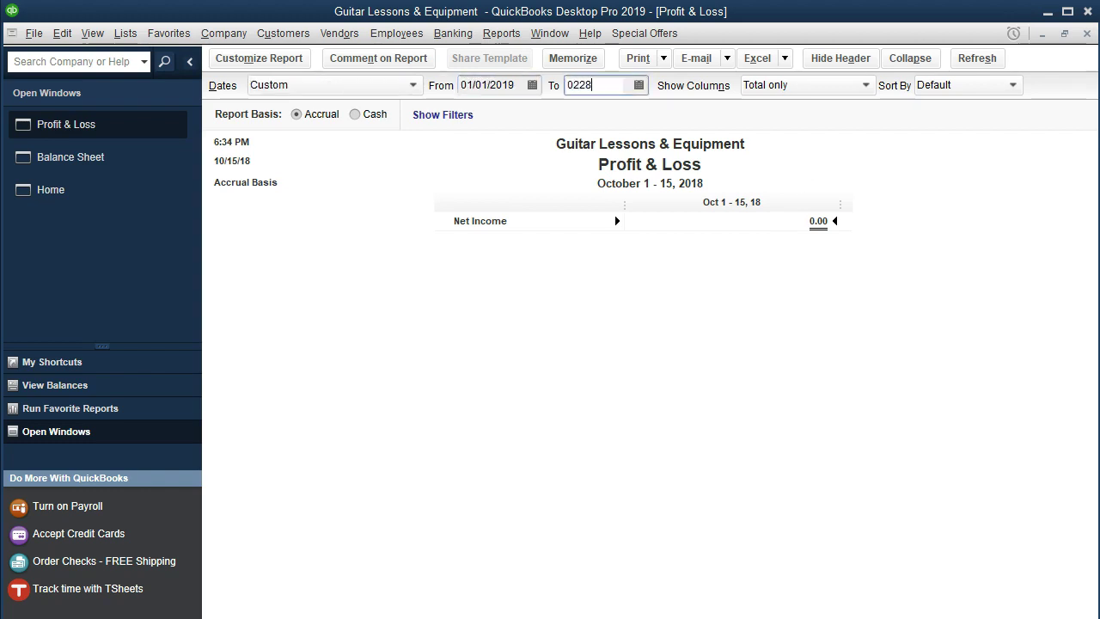
key("Tab")
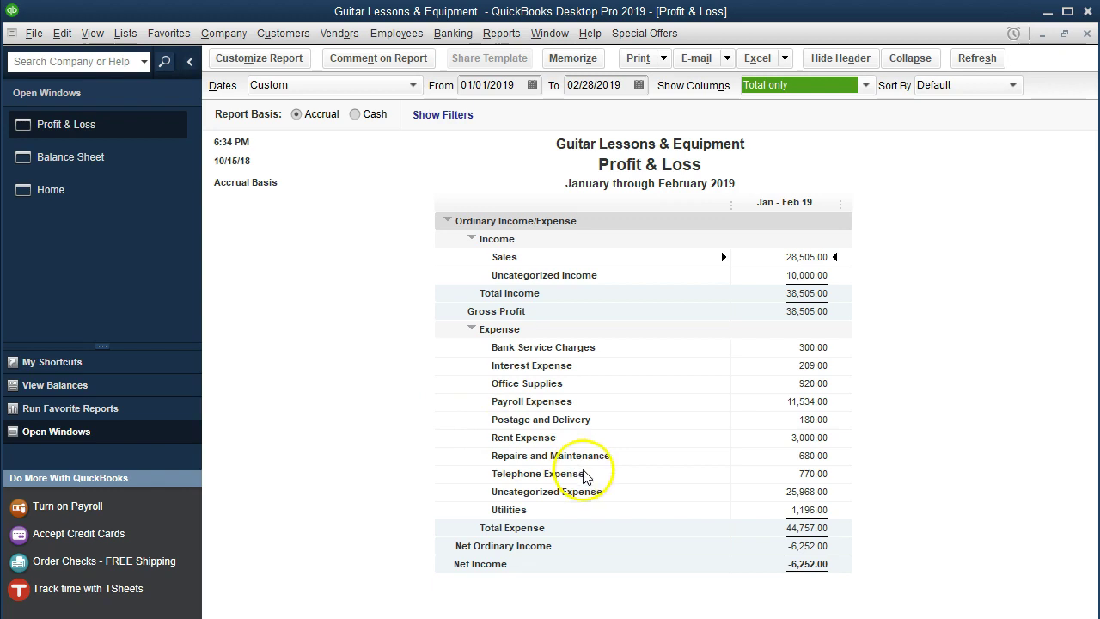
Step: Open the transaction detail behind Uncategorized Expense and select the 02/12/2019 Visa Credit Card check
left_click(788, 493)
double_click(787, 494)
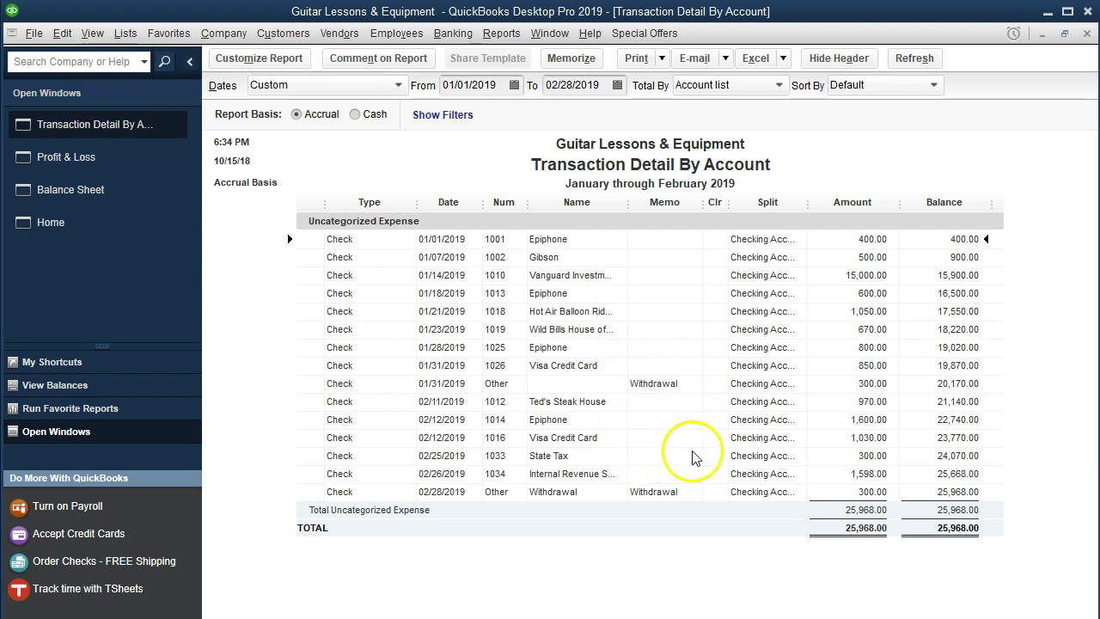
left_click(843, 438)
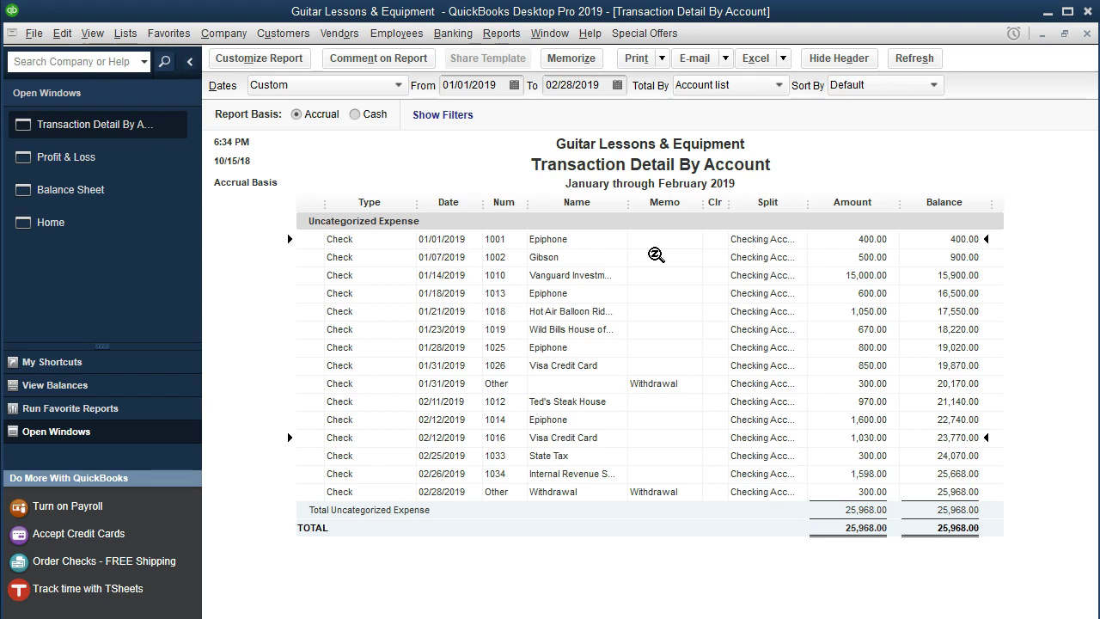
Step: Return to the Balance Sheet report and examine its liabilities and equity sections
left_click(98, 198)
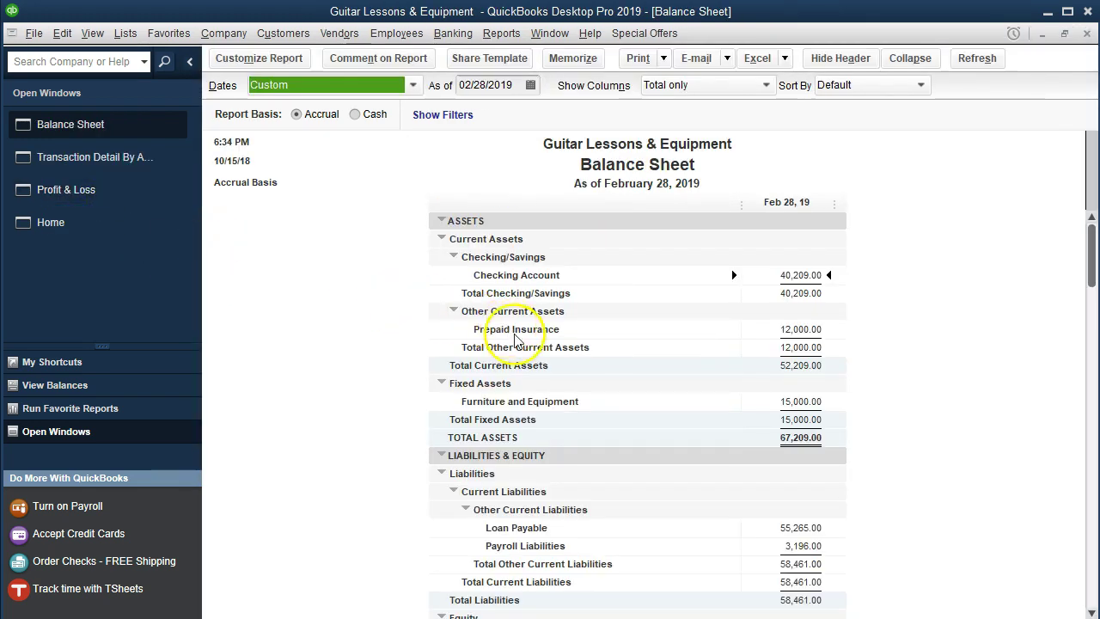
scroll(516, 341, "down", 1)
scroll(638, 582, "down", 1)
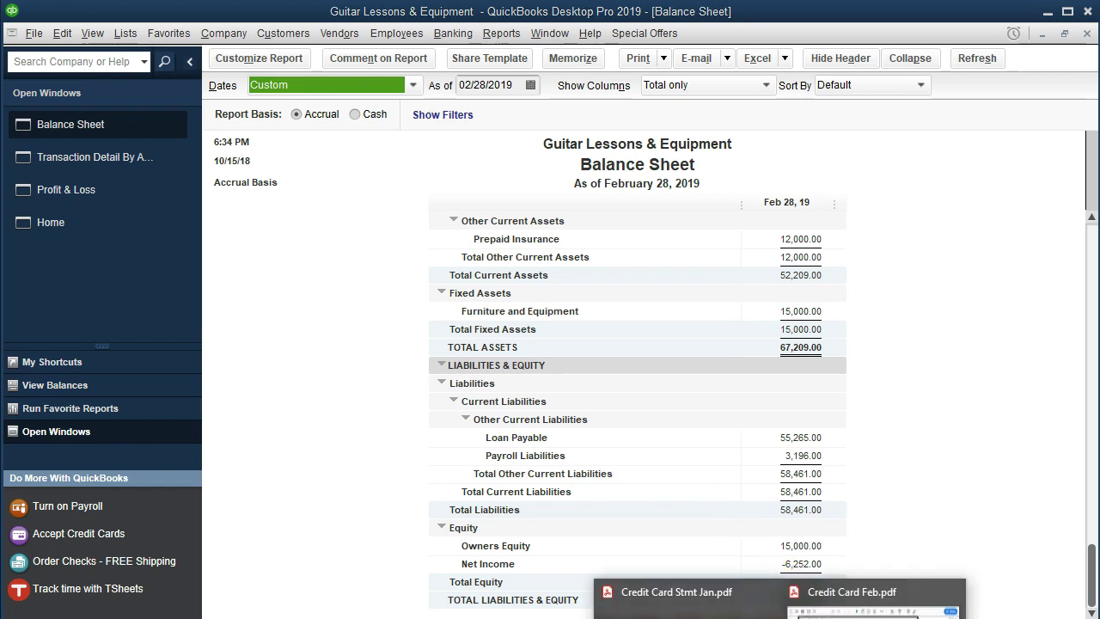
Step: Switch to Credit Card Stmt Jan.pdf in Adobe Acrobat Reader and review the Visa card's January balances and itemized charges
left_click(662, 602)
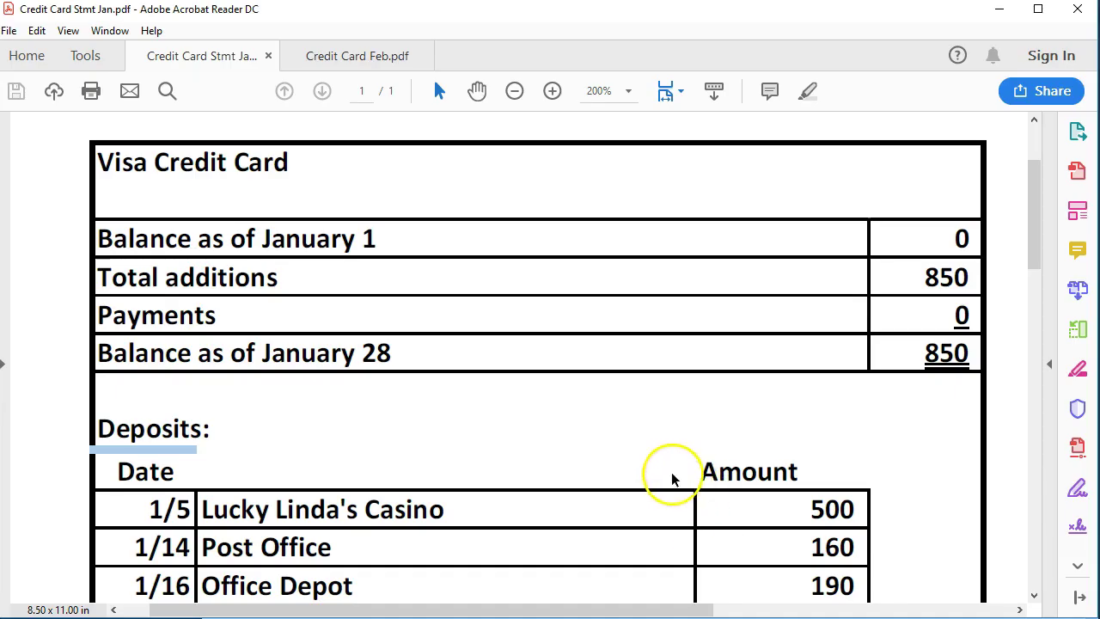
scroll(435, 394, "down", 2)
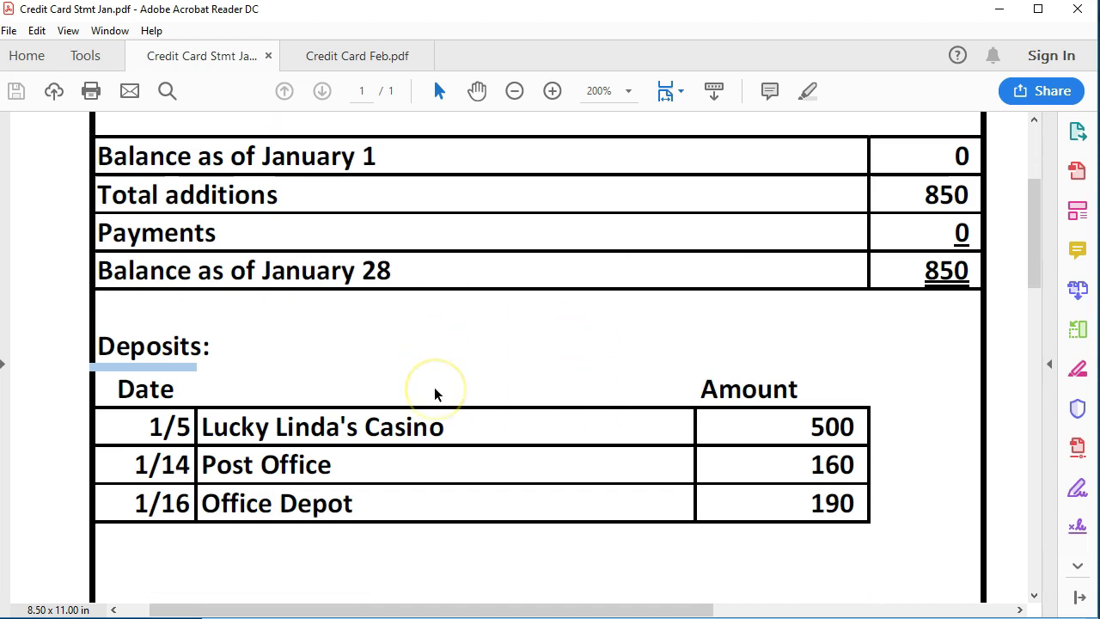
scroll(434, 393, "up", 1)
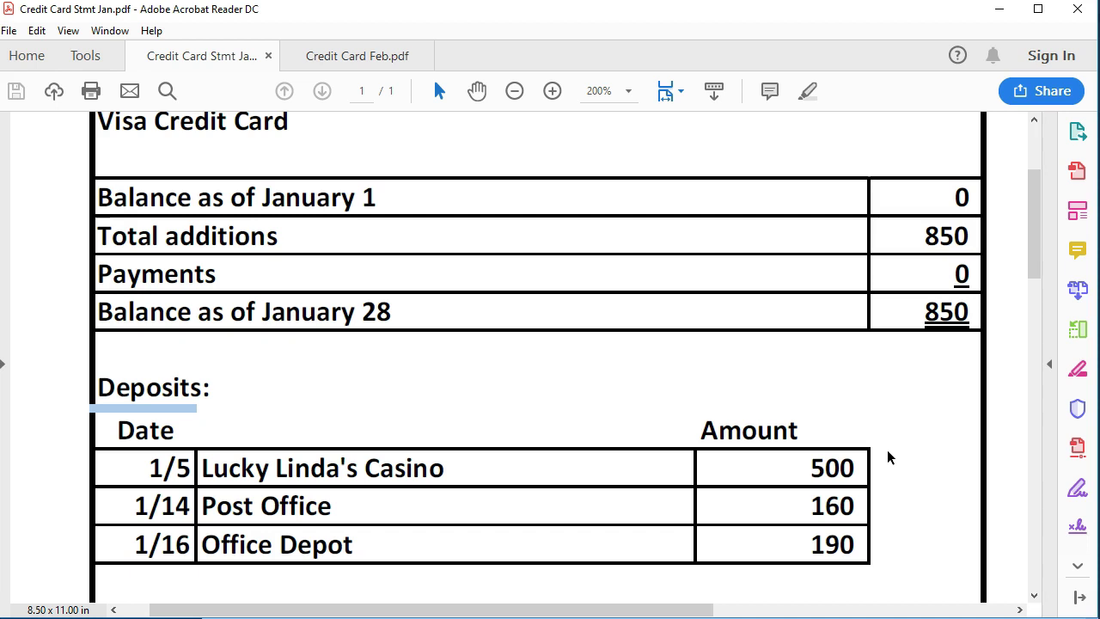
scroll(889, 457, "down", 1)
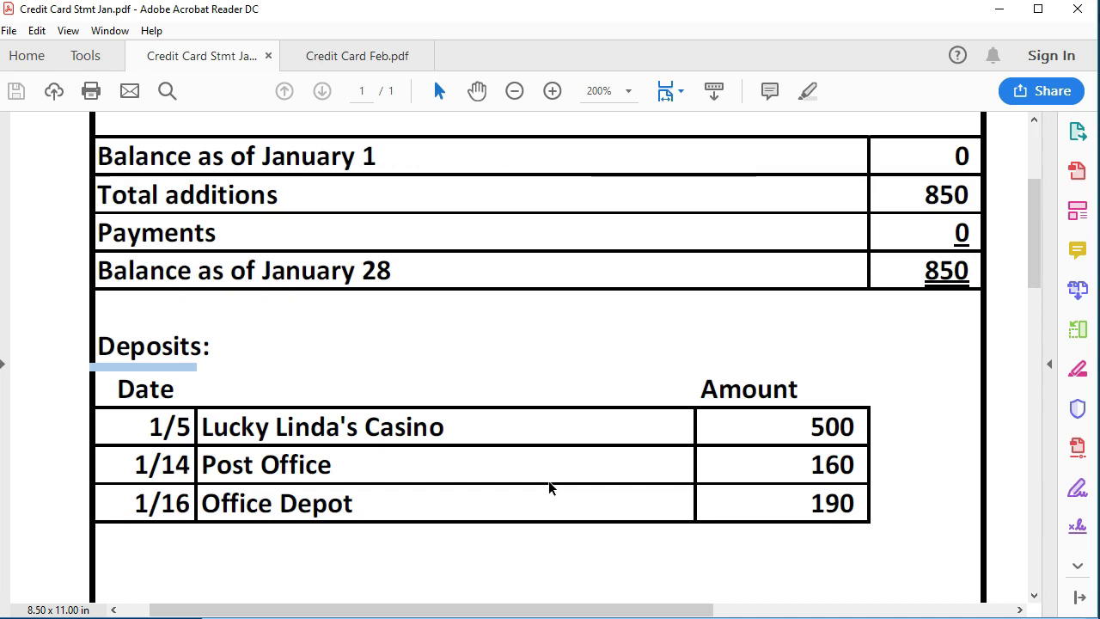
Step: Switch back to QuickBooks and start a new account of type Credit Card from the Chart of Accounts
scroll(550, 488, "down", 1)
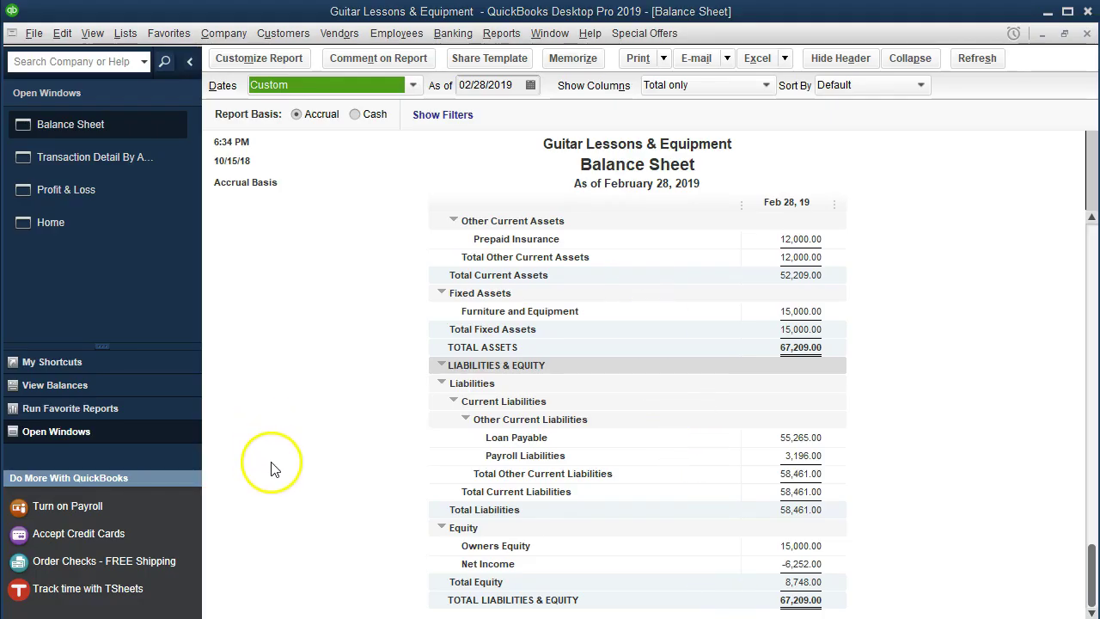
left_click(121, 36)
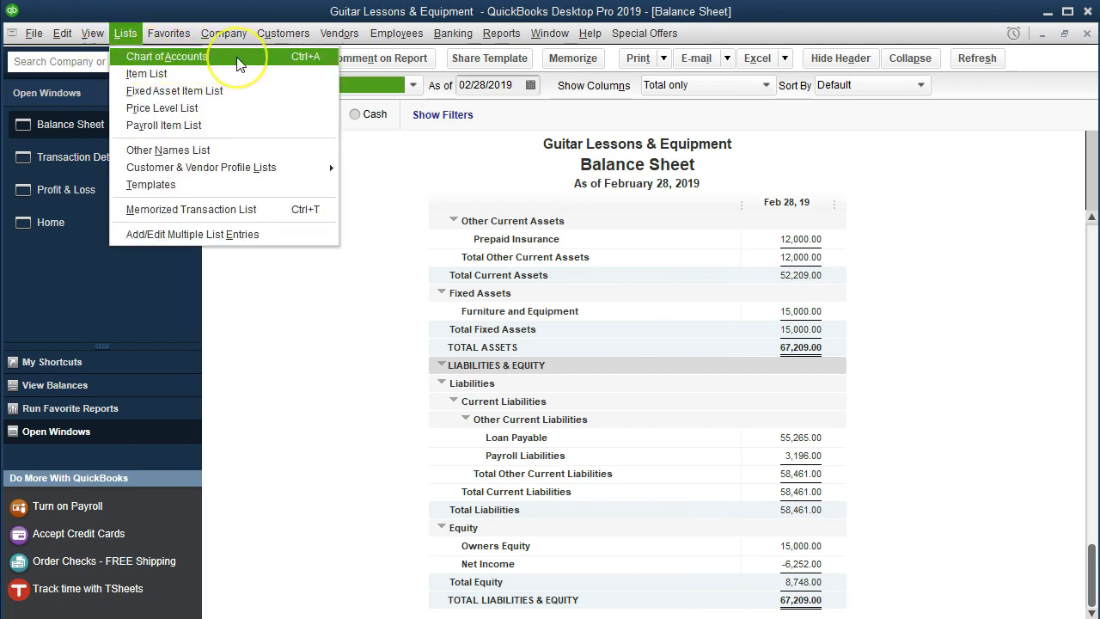
left_click(238, 66)
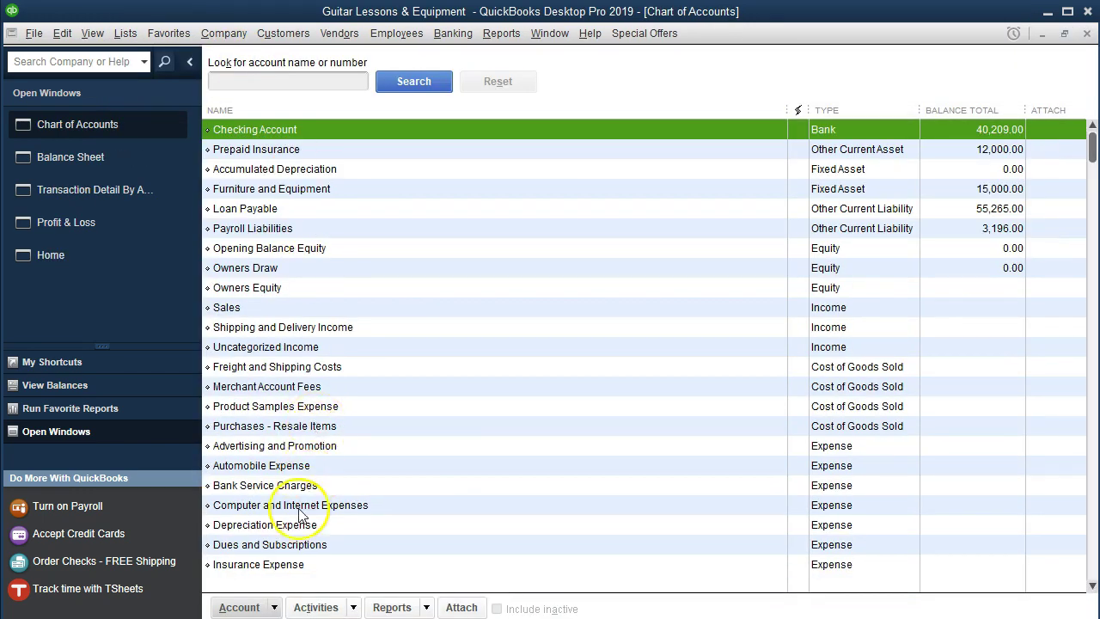
left_click(275, 608)
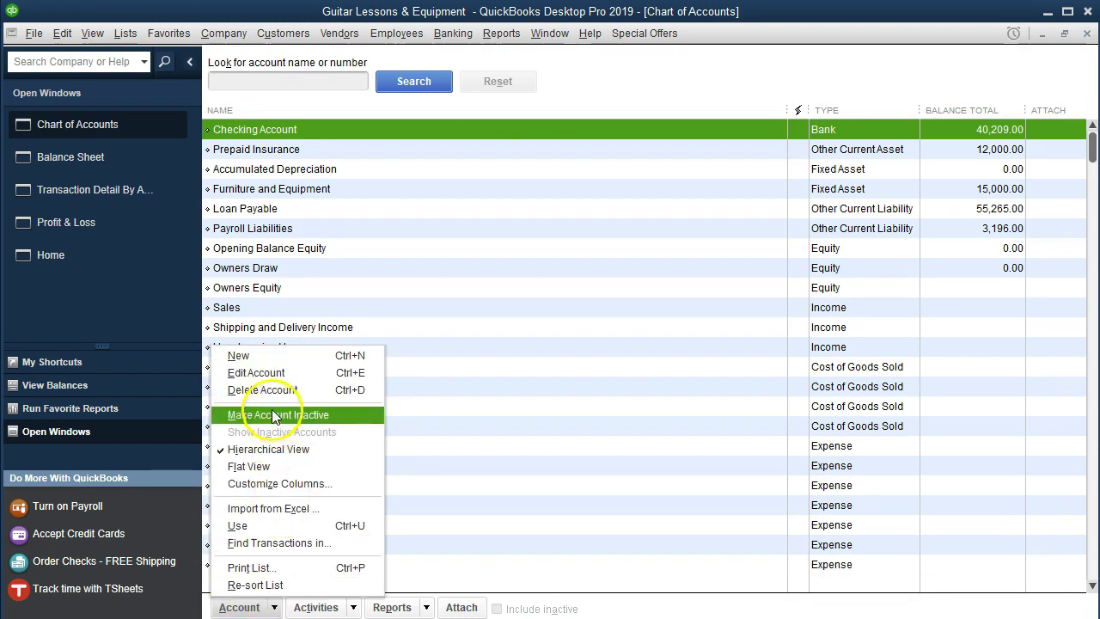
left_click(277, 359)
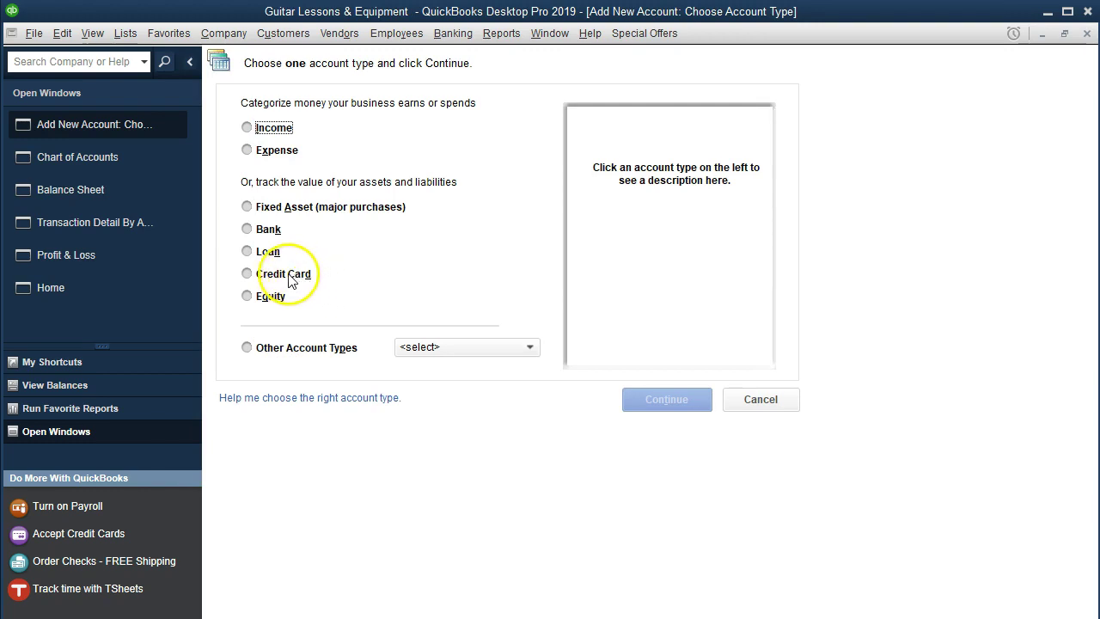
left_click(288, 275)
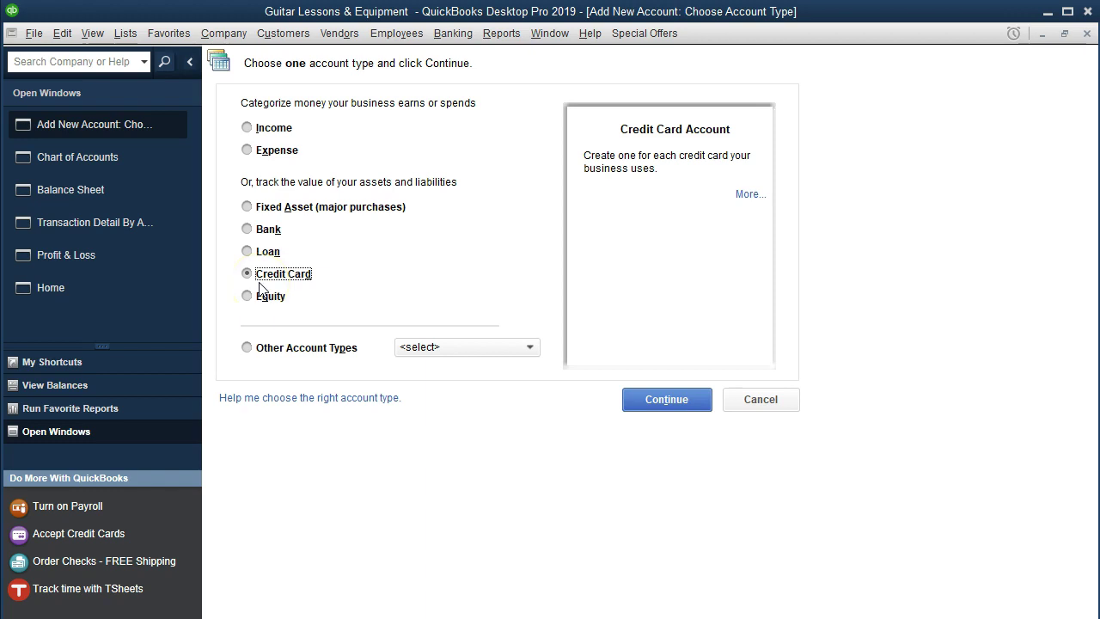
left_click(634, 401)
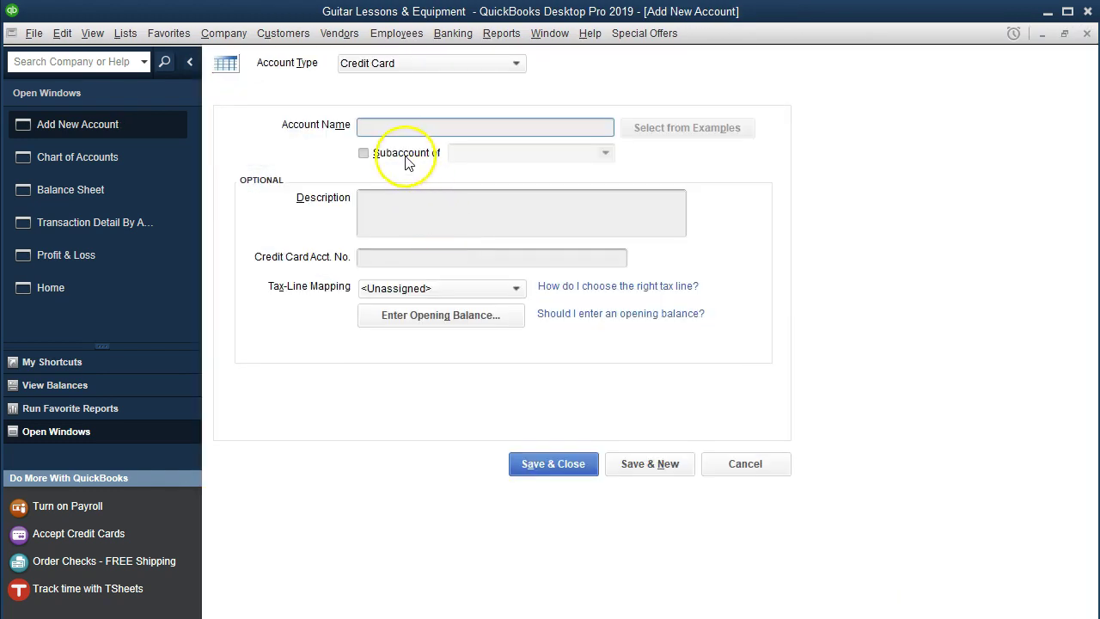
Step: Name the new account Visa Credit Card, save it, and dismiss the bank feed setup offer
type("Visa")
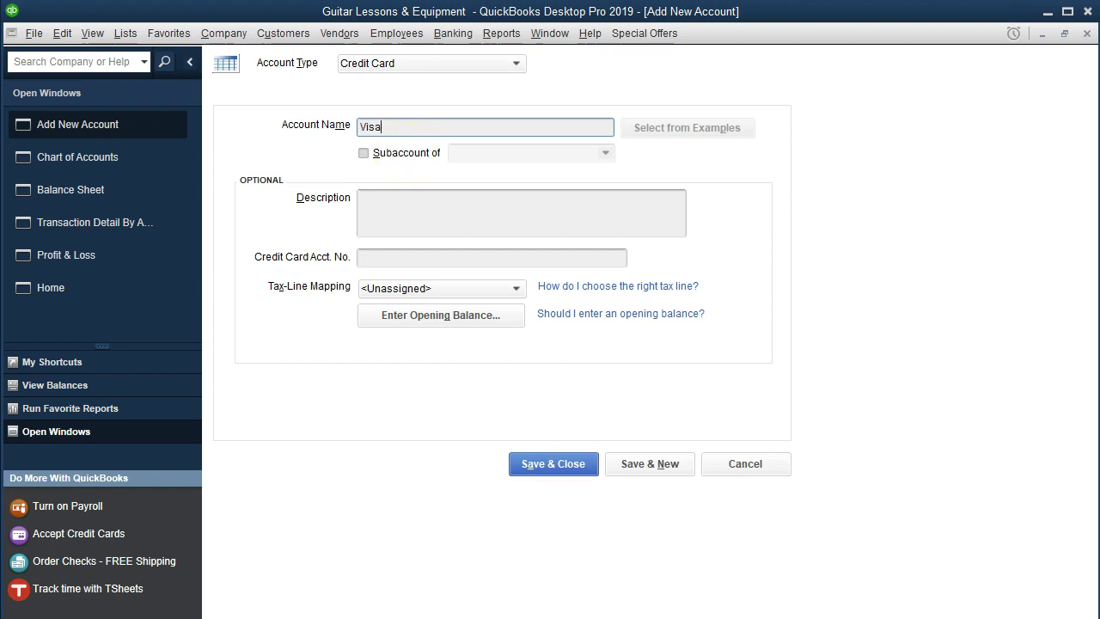
type(" Credit Card")
left_click(307, 159)
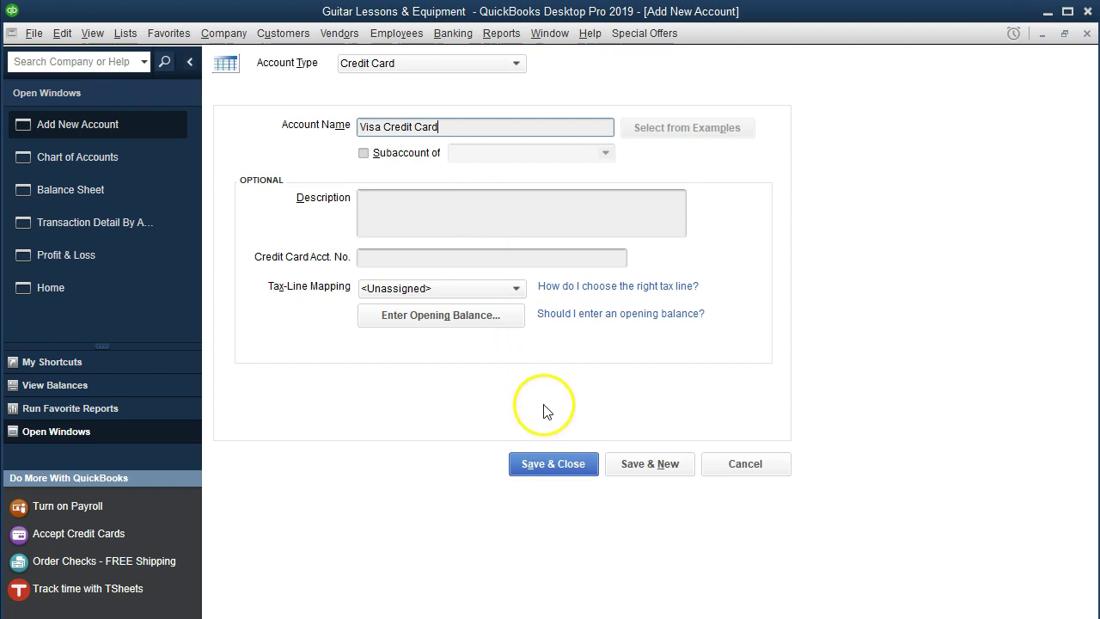
left_click(531, 468)
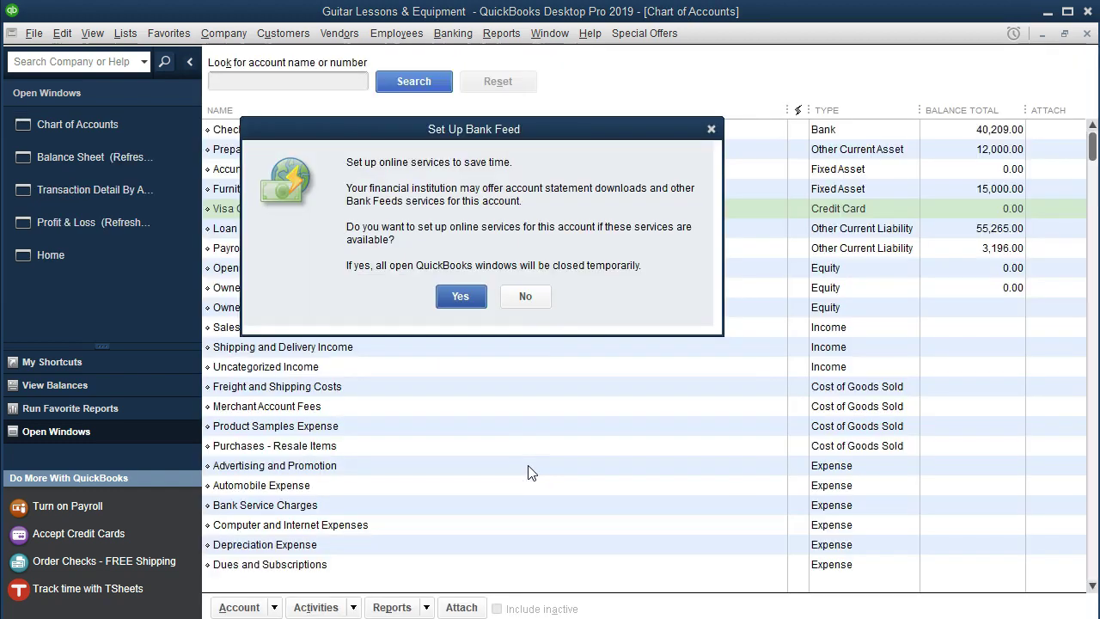
left_click(711, 129)
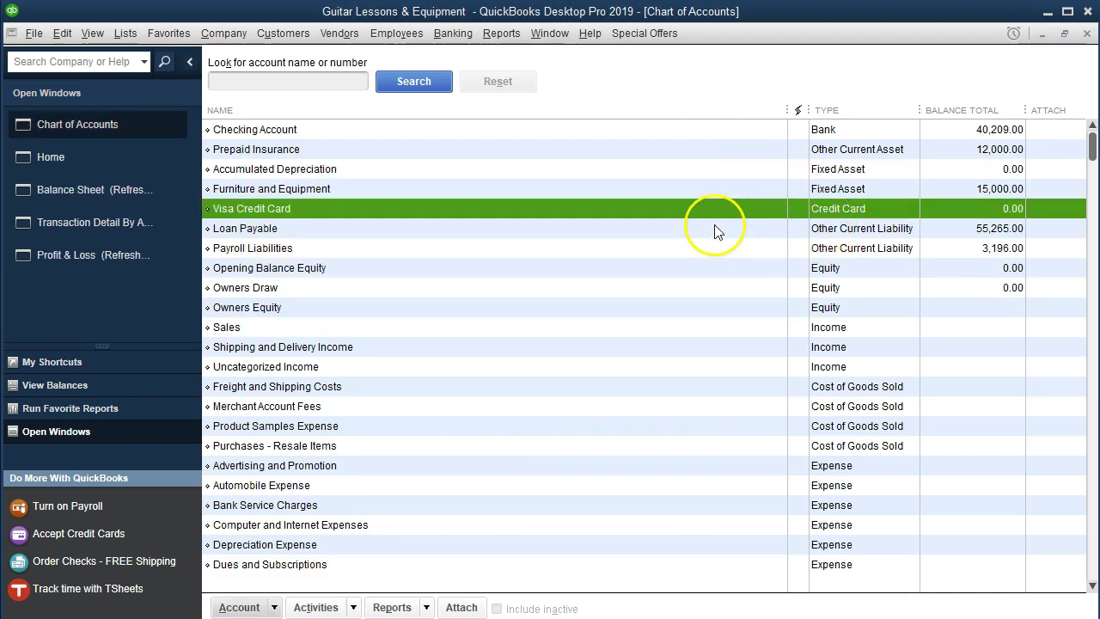
Step: View the Visa Credit Card register, and close it along with the Chart of Accounts to return to the Balance Sheet
left_click(464, 38)
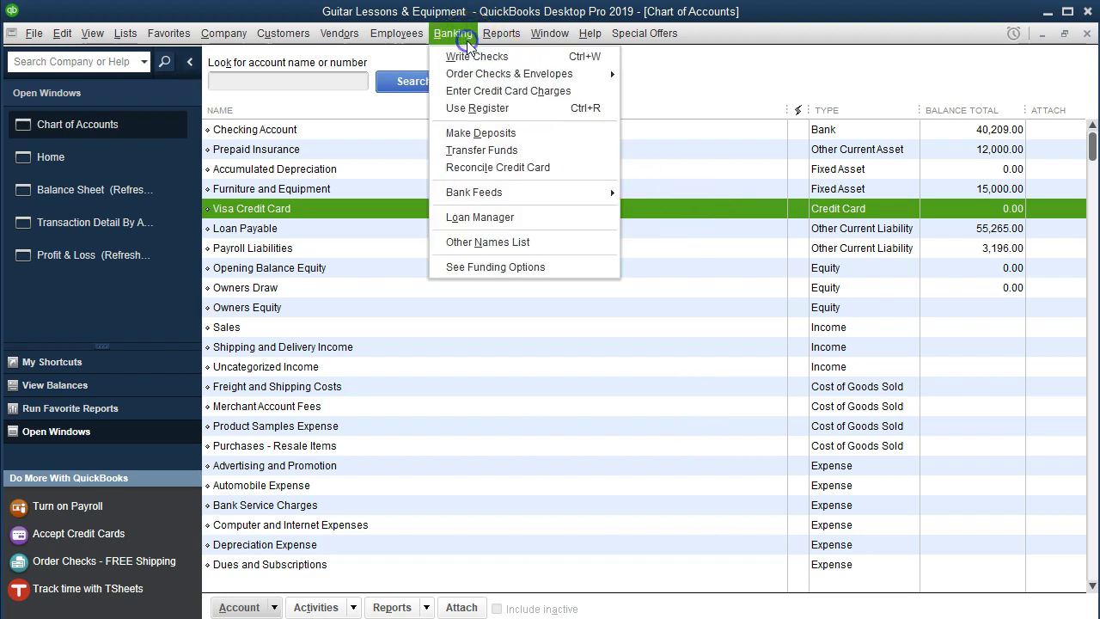
left_click(491, 110)
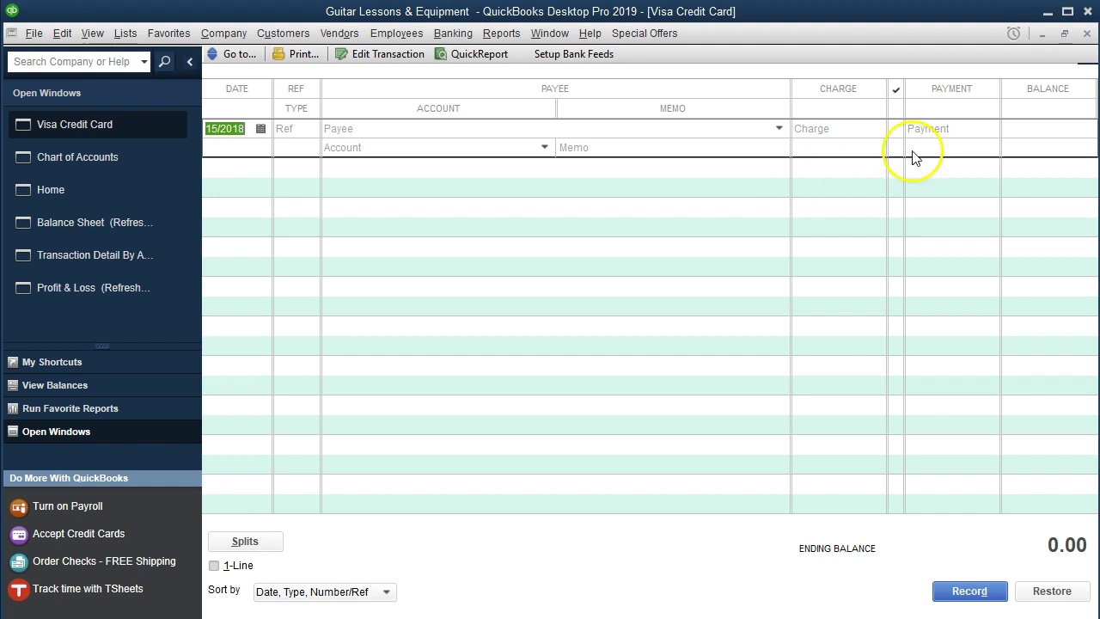
left_click(1087, 34)
left_click(1087, 36)
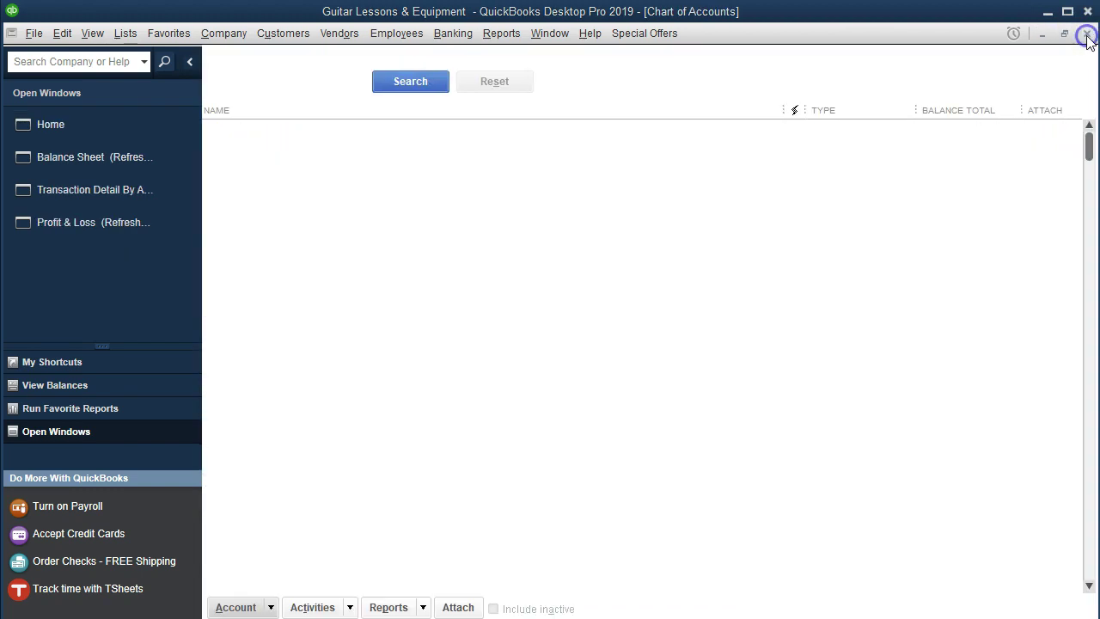
left_click(319, 217)
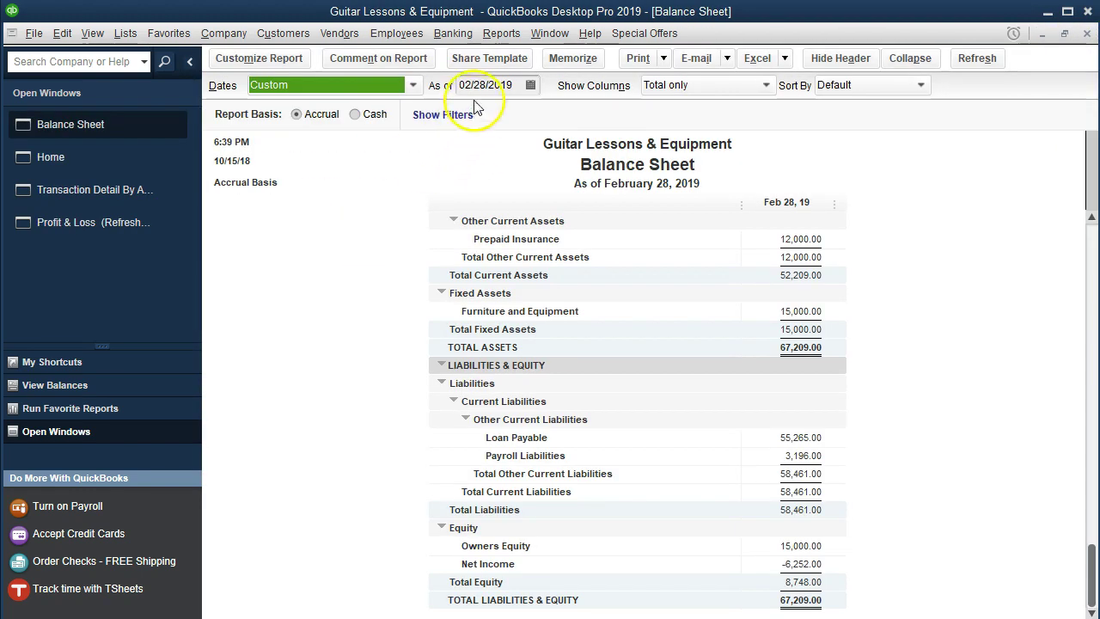
Step: Use the register selection to view the Visa Credit Card account's register from the Balance Sheet, and close it
left_click(460, 40)
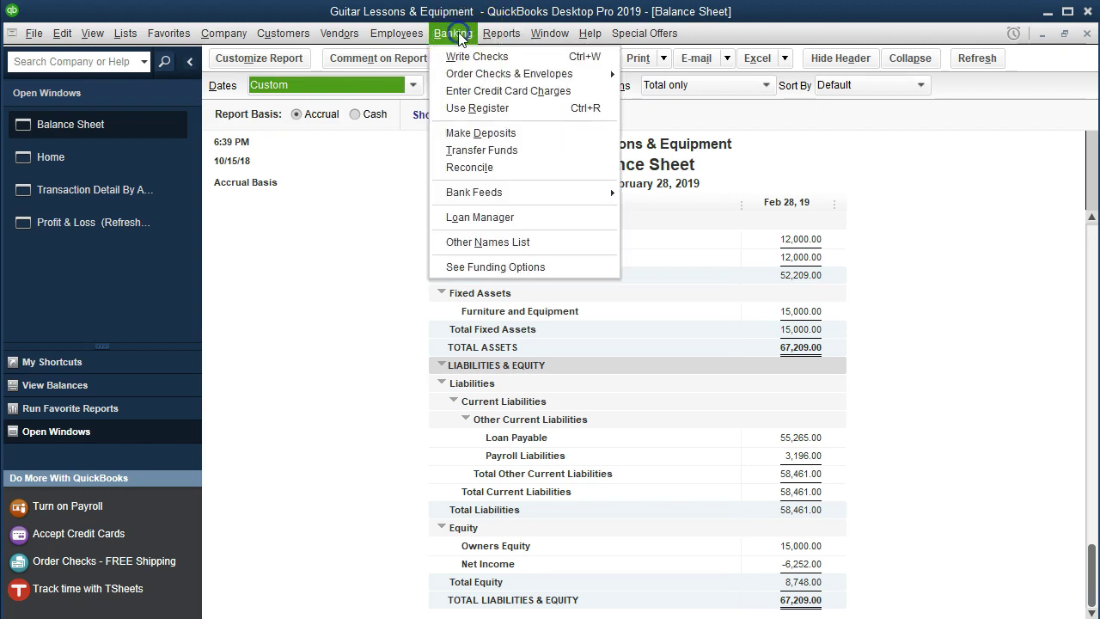
left_click(515, 110)
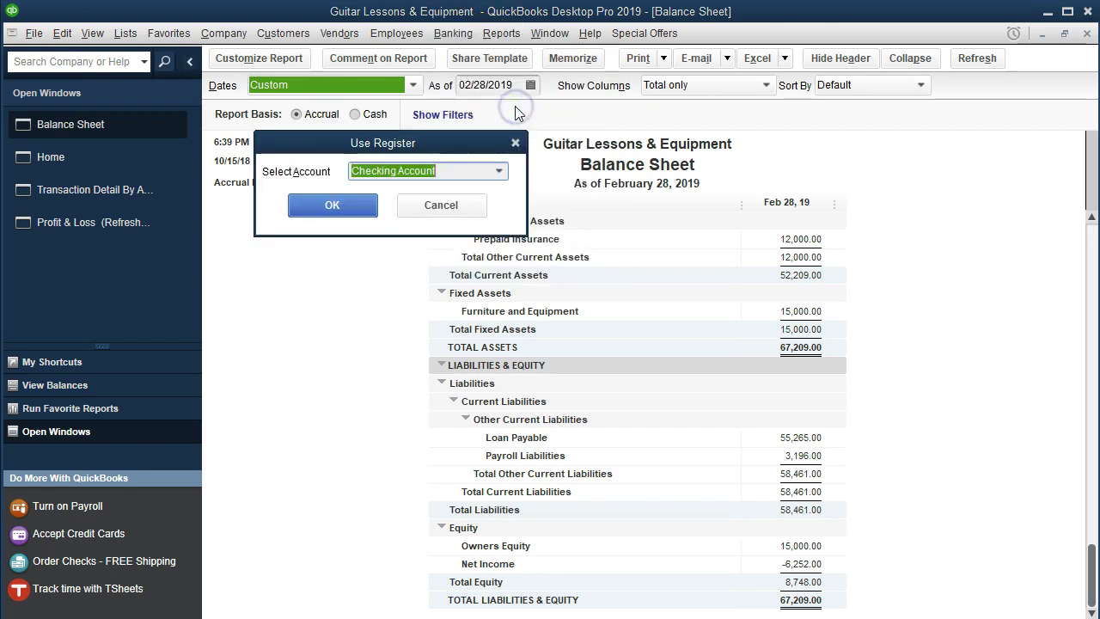
left_click(501, 172)
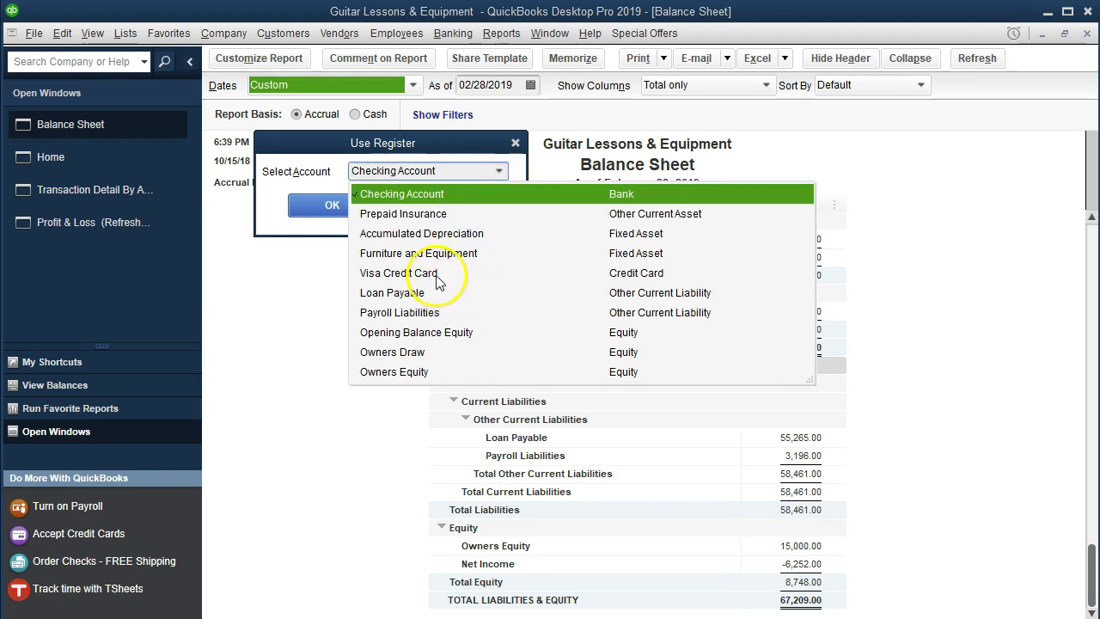
left_click(425, 274)
left_click(363, 215)
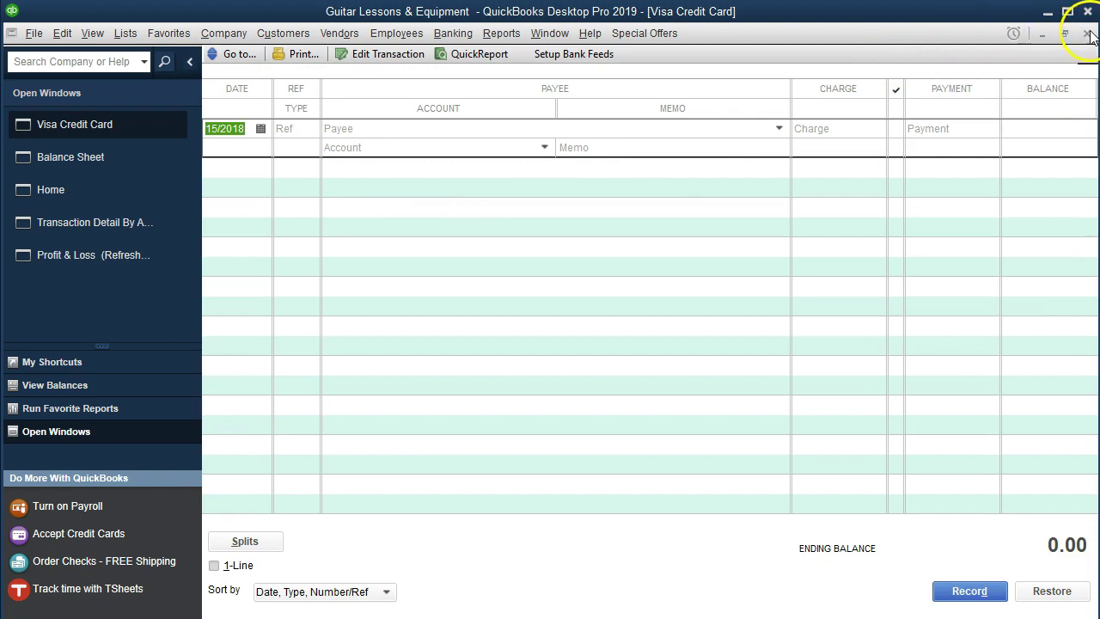
left_click(1087, 33)
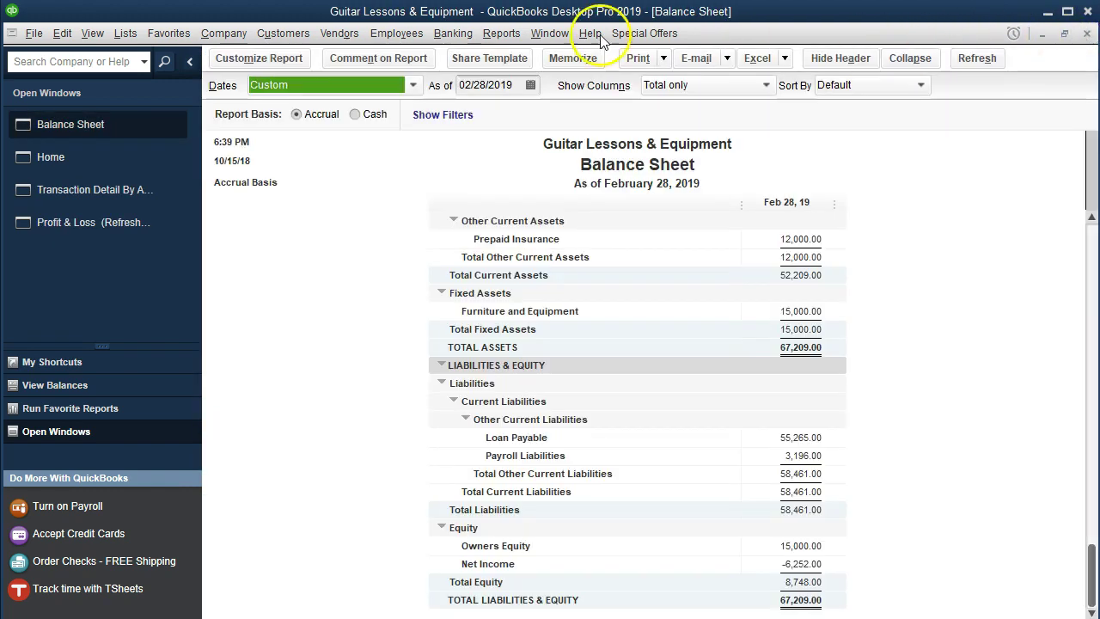
Step: Open the Visa Credit Card register from the Chart of Accounts
left_click(125, 34)
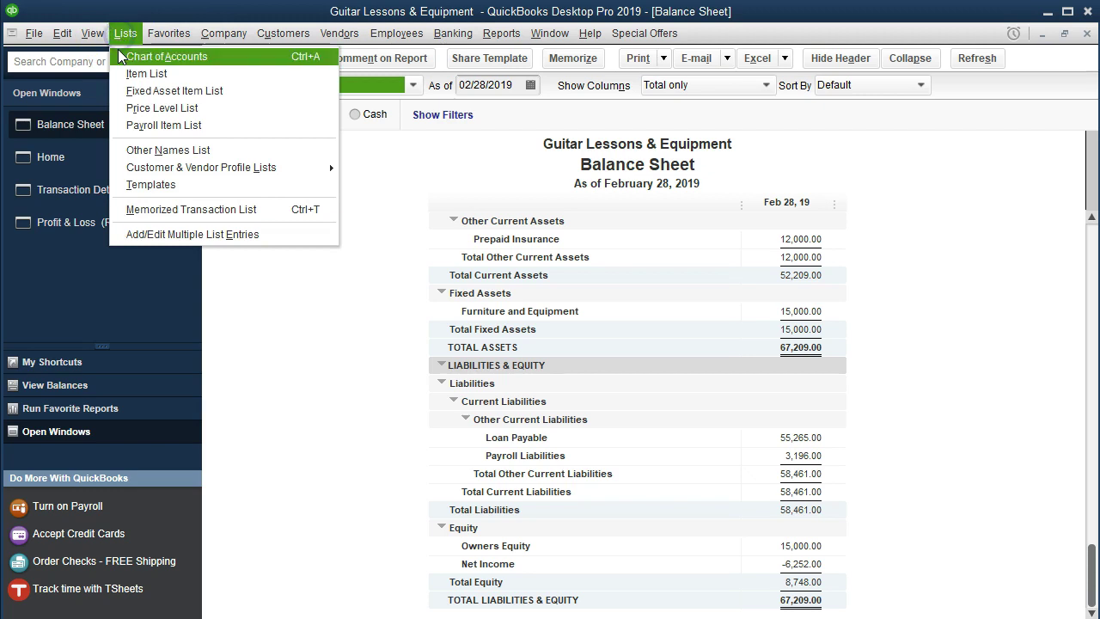
left_click(216, 62)
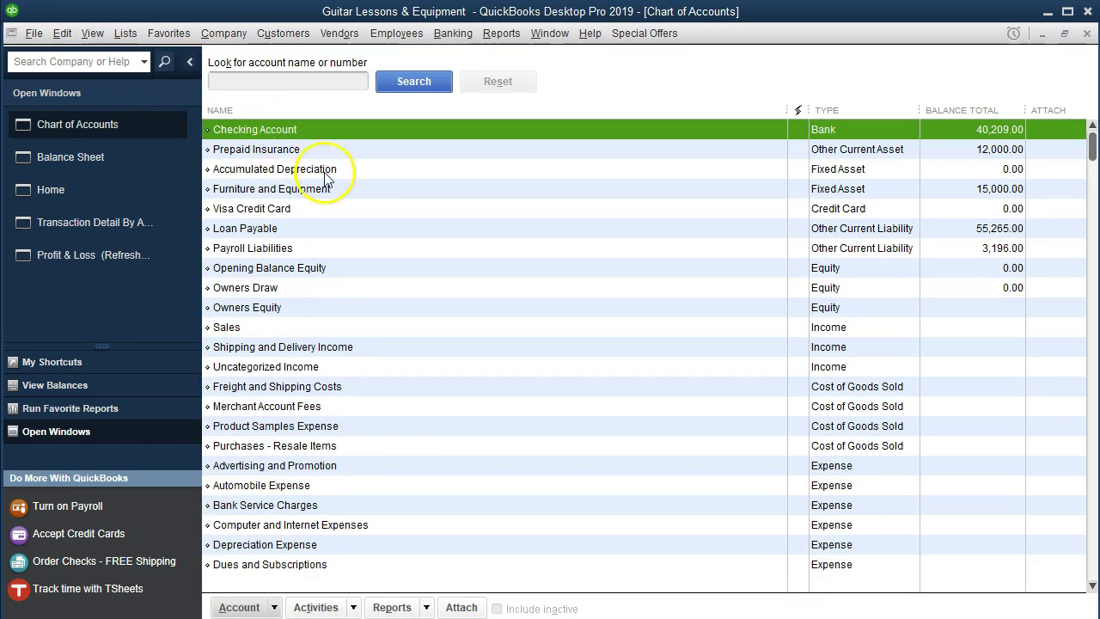
left_click(639, 209)
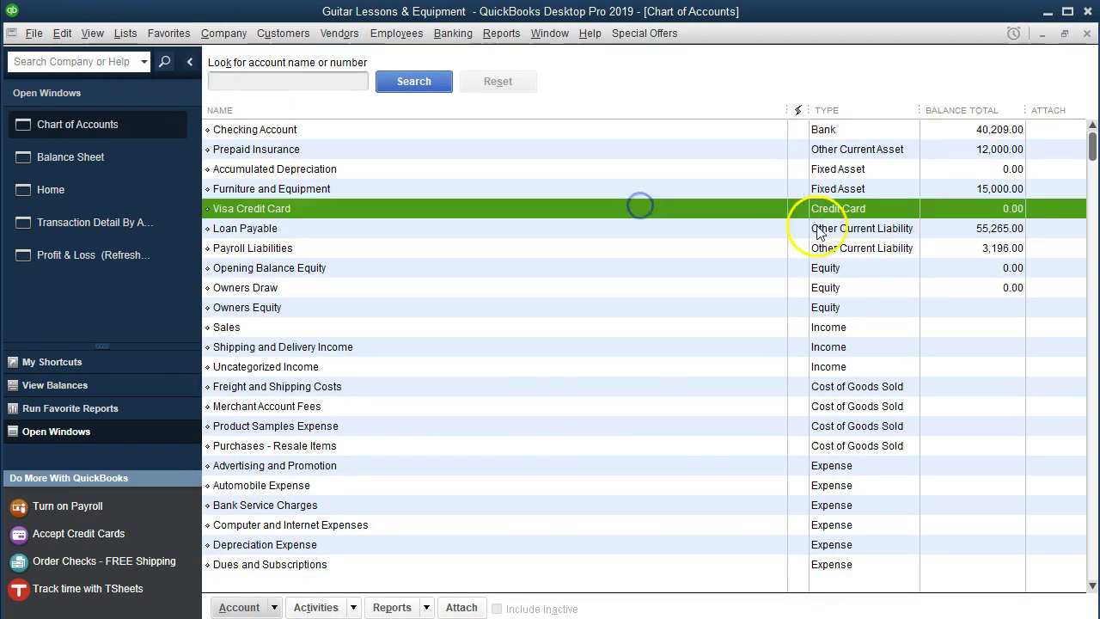
double_click(683, 209)
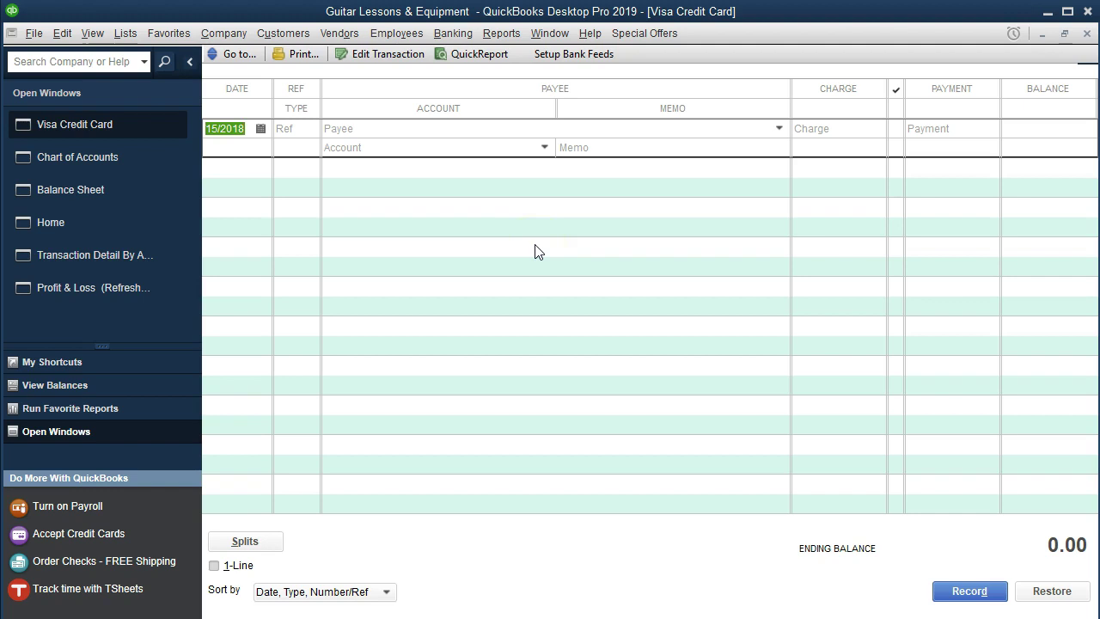
Step: Switch to Credit Card Stmt Jan.pdf in Adobe Acrobat Reader and check the dates, payees and amounts of the January charges
left_click(544, 579)
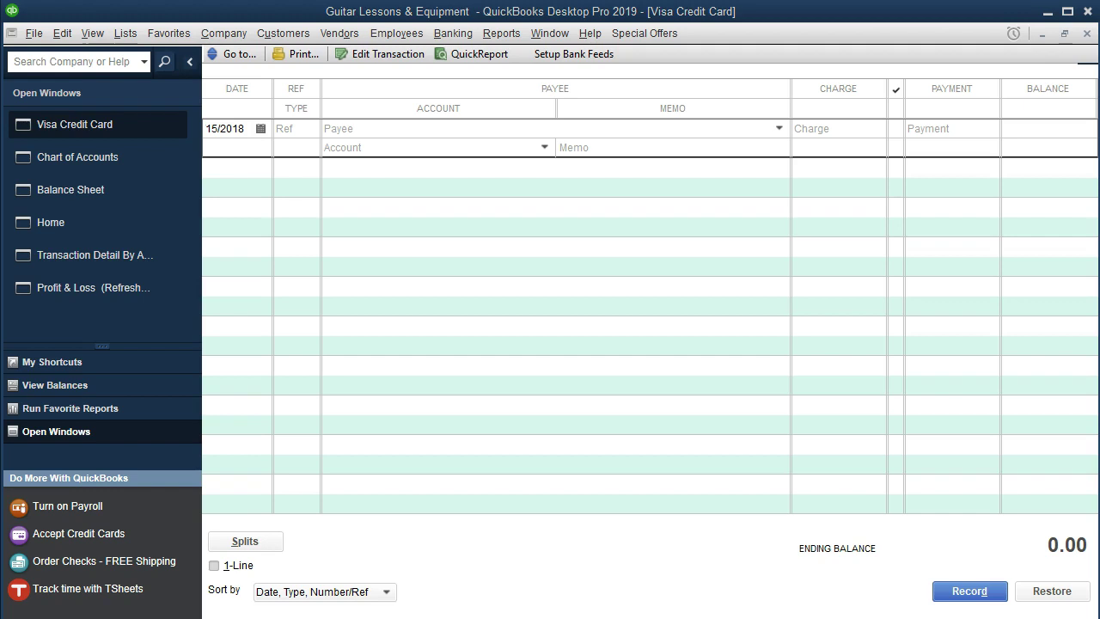
left_click(718, 237)
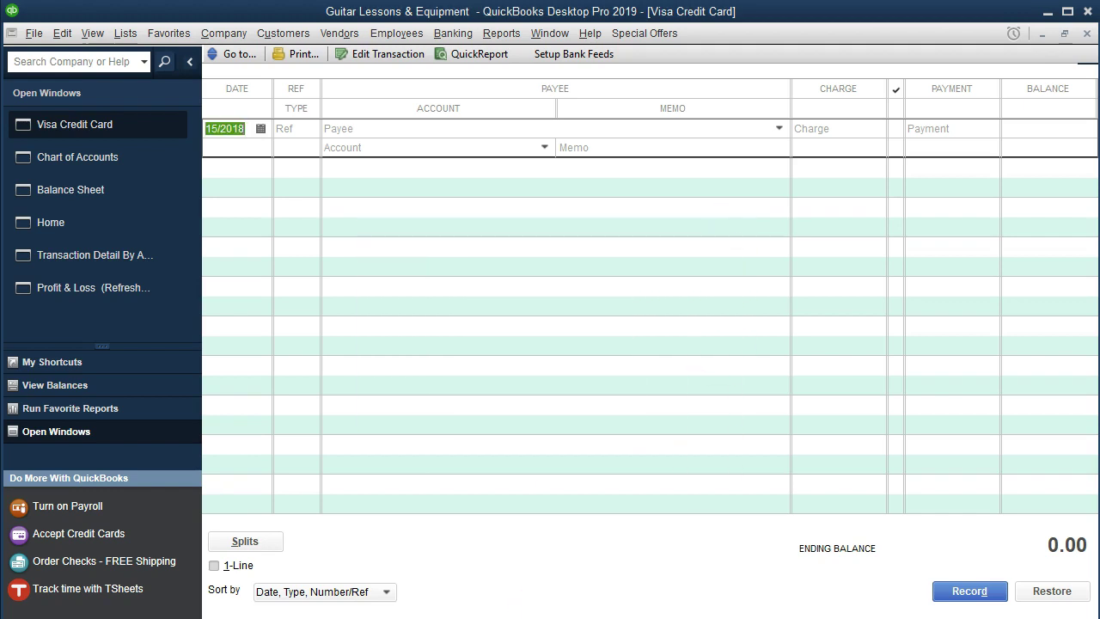
key("alt+Tab")
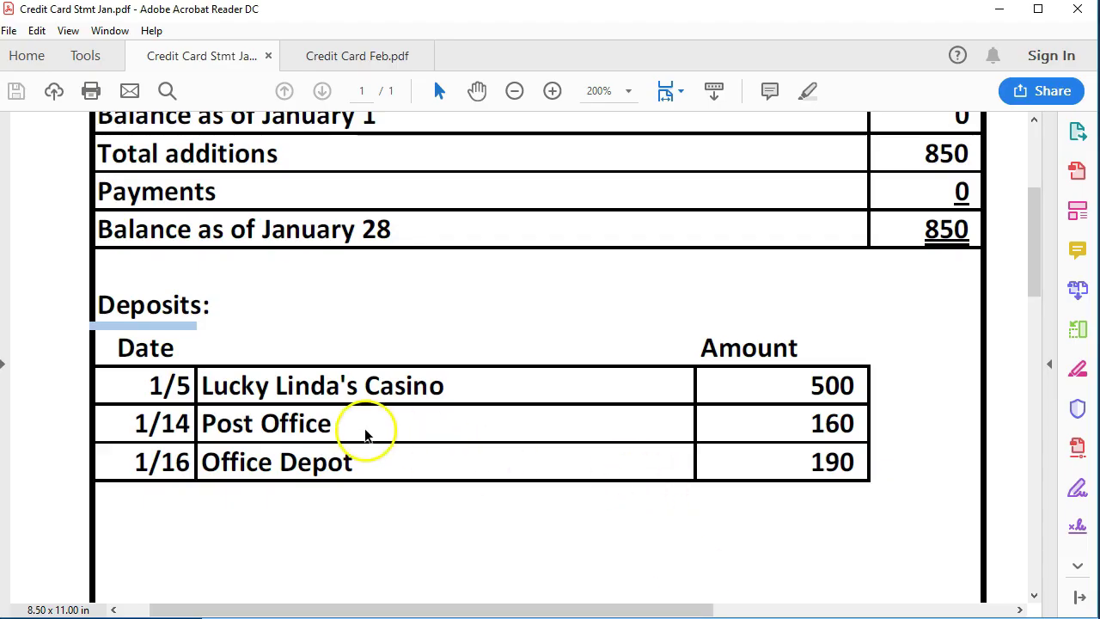
scroll(369, 434, "down", 1)
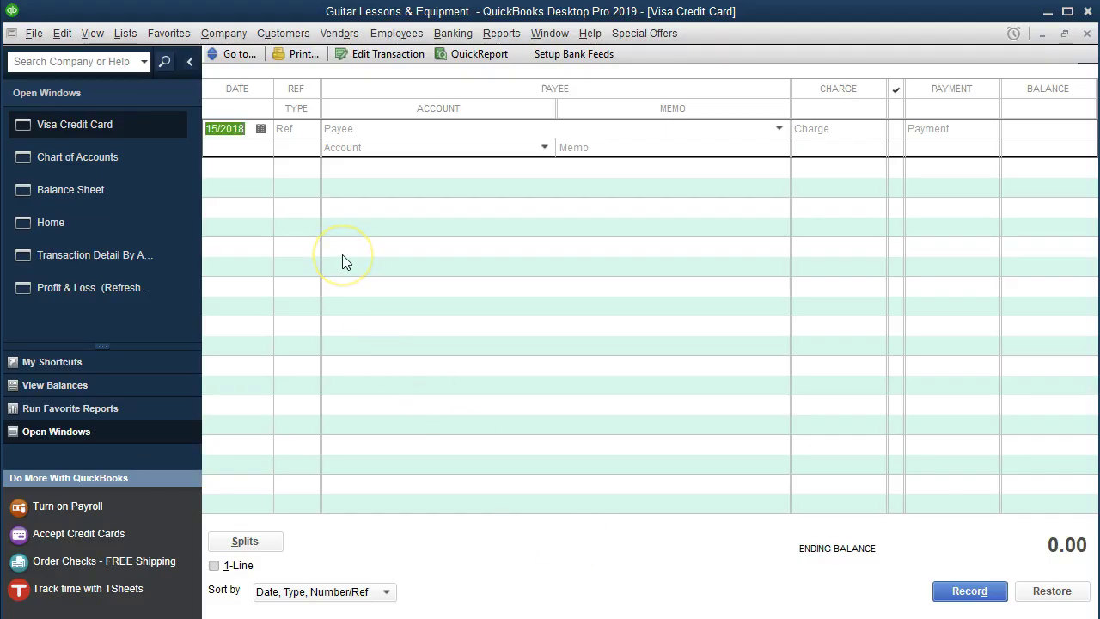
Step: Start a Visa Credit Card register entry in QuickBooks dated 01/01/19 with payee Lucky Linda's Casino
type("010119")
key("Tab")
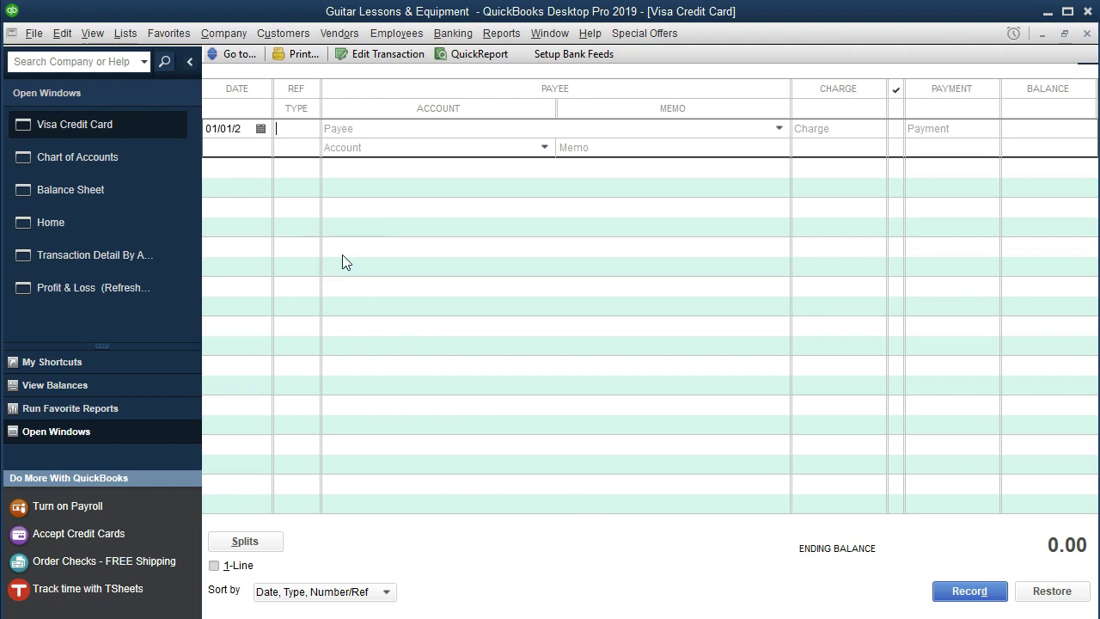
key("Tab")
type("L")
type("ucky Linda's Casino")
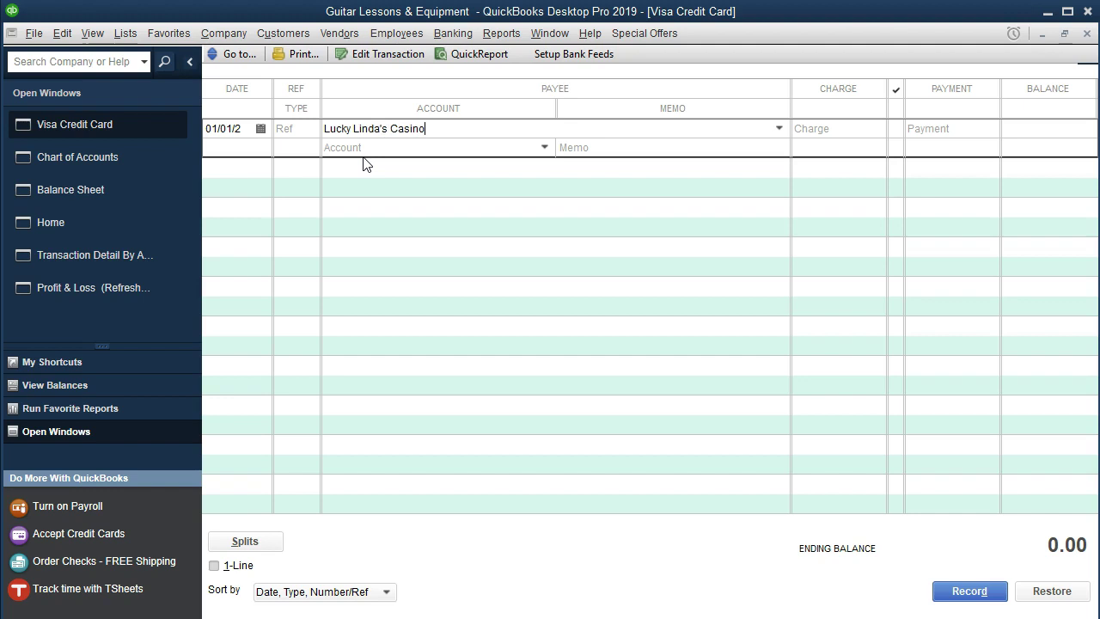
Step: Quick-add Lucky Linda's Casino to the name list as a vendor
left_click(344, 147)
left_click(370, 147)
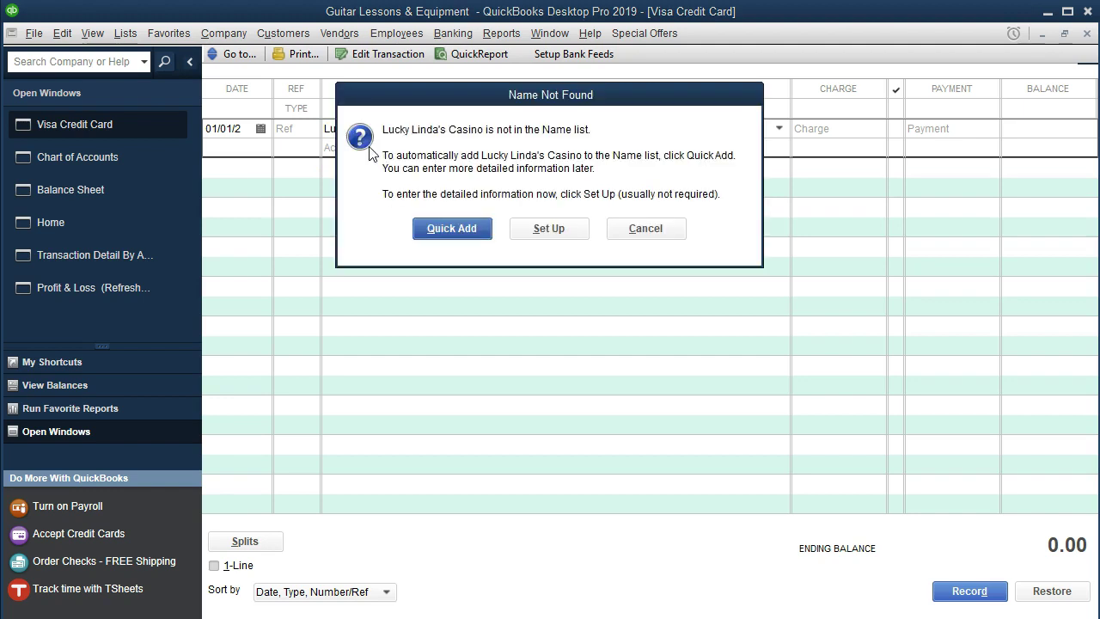
left_click(464, 243)
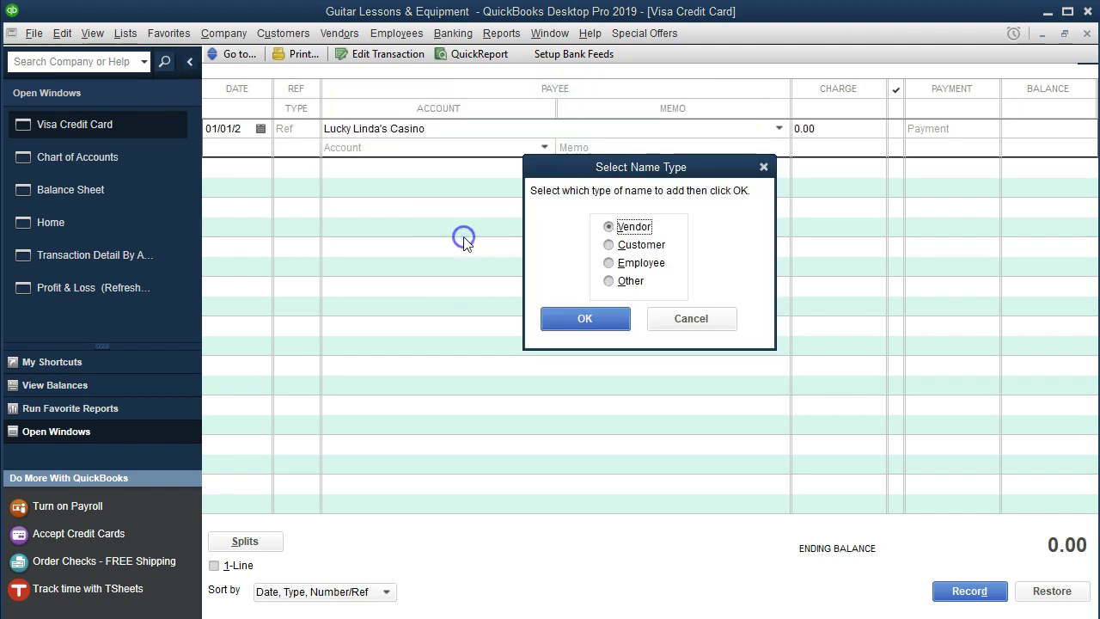
left_click(610, 319)
Step: Set the Lucky Linda's Casino charge to 500.00 and assign it to the Owners Draw account
type("500")
key("Tab")
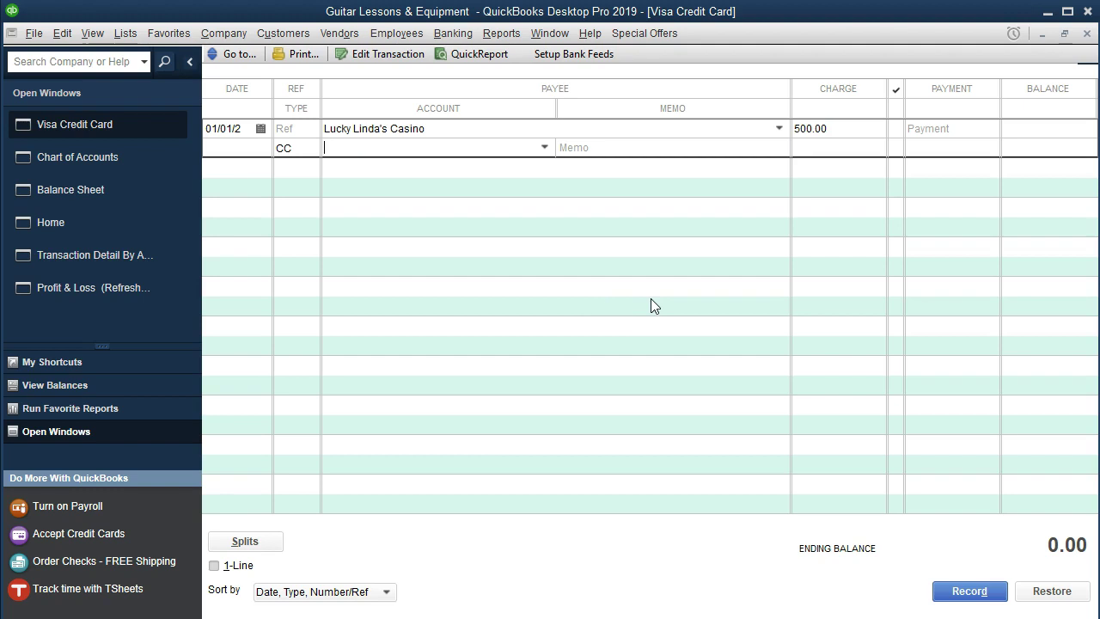
left_click(544, 147)
scroll(474, 315, "up", 4)
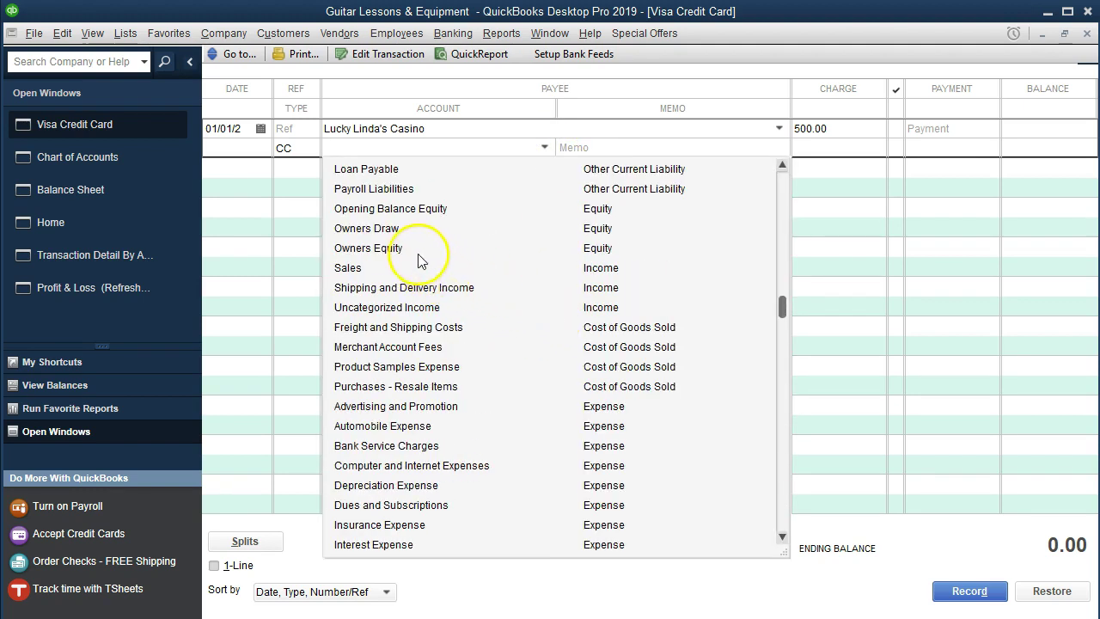
left_click(388, 227)
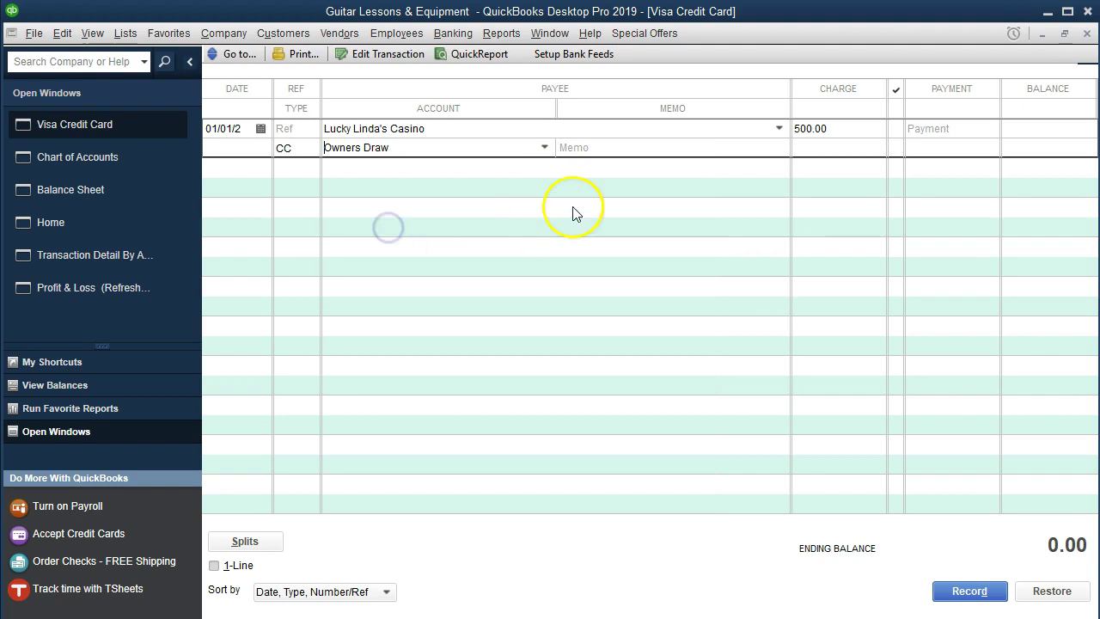
Step: Record the Lucky Linda's Casino charge in the Visa Credit Card register and move to the blank entry below it
key("Return")
left_click(602, 152)
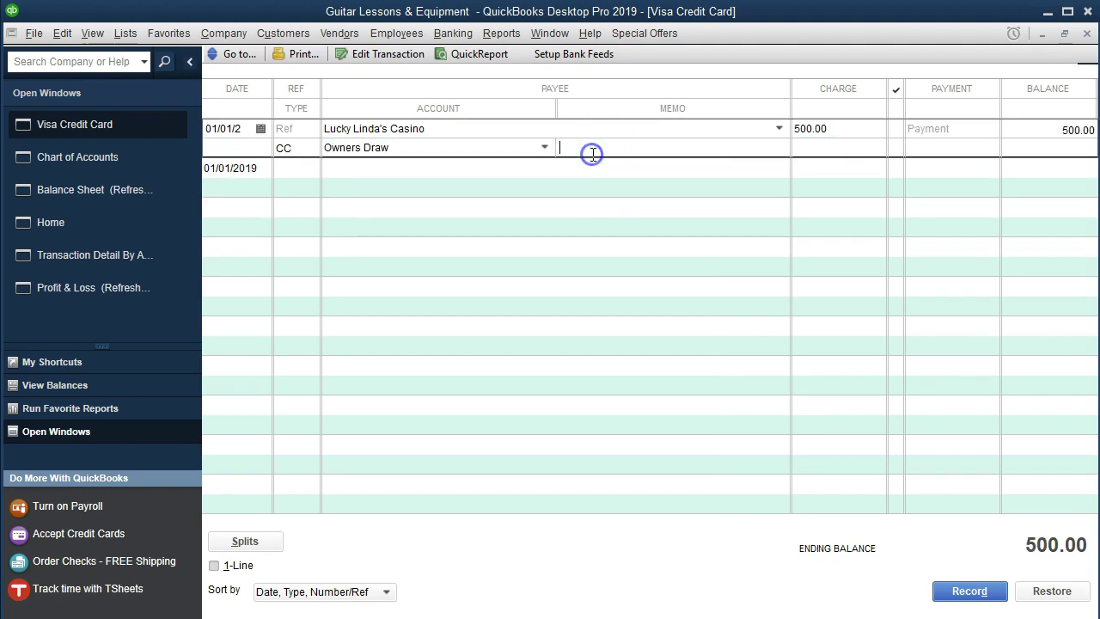
left_click(257, 172)
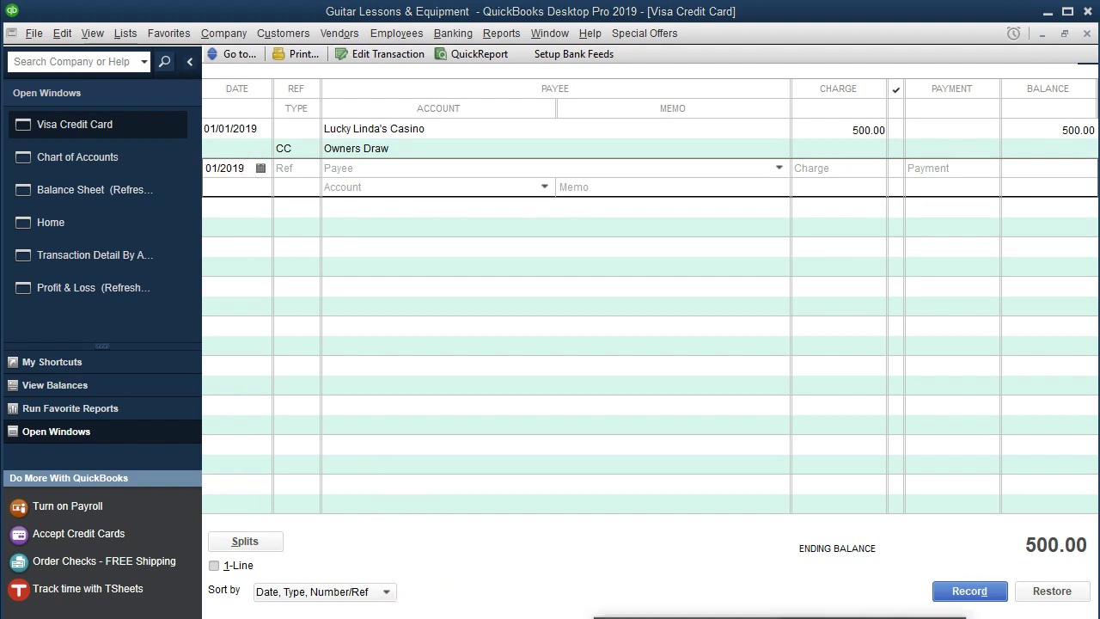
Step: Check the credit card statement in Adobe Acrobat Reader and date the new QuickBooks register entry 01/14/2019
left_click(688, 618)
left_click(692, 618)
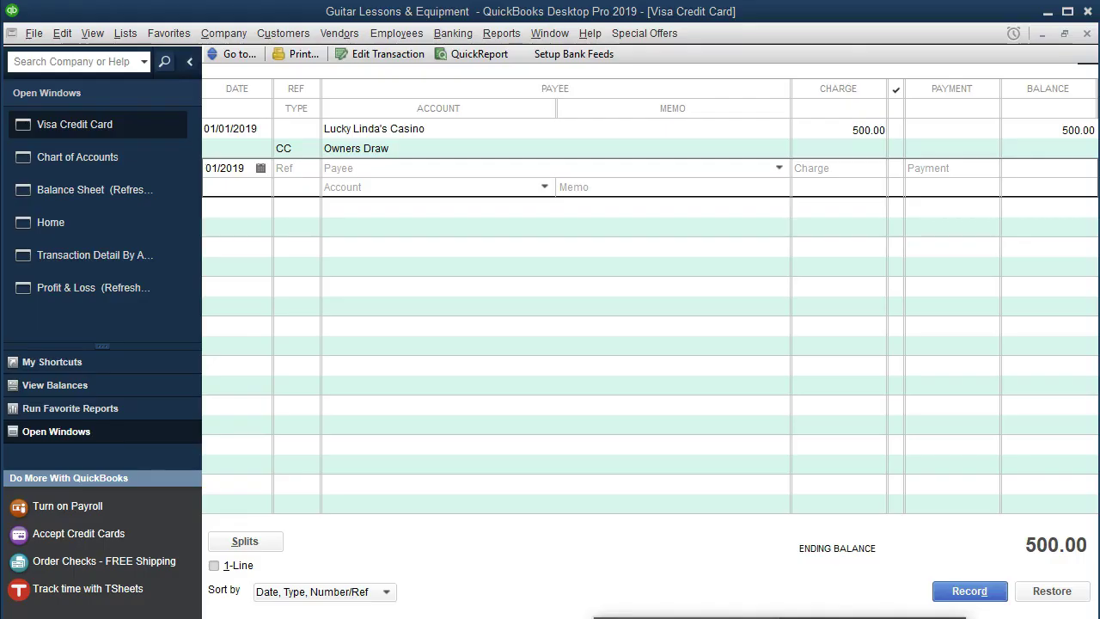
left_click(692, 618)
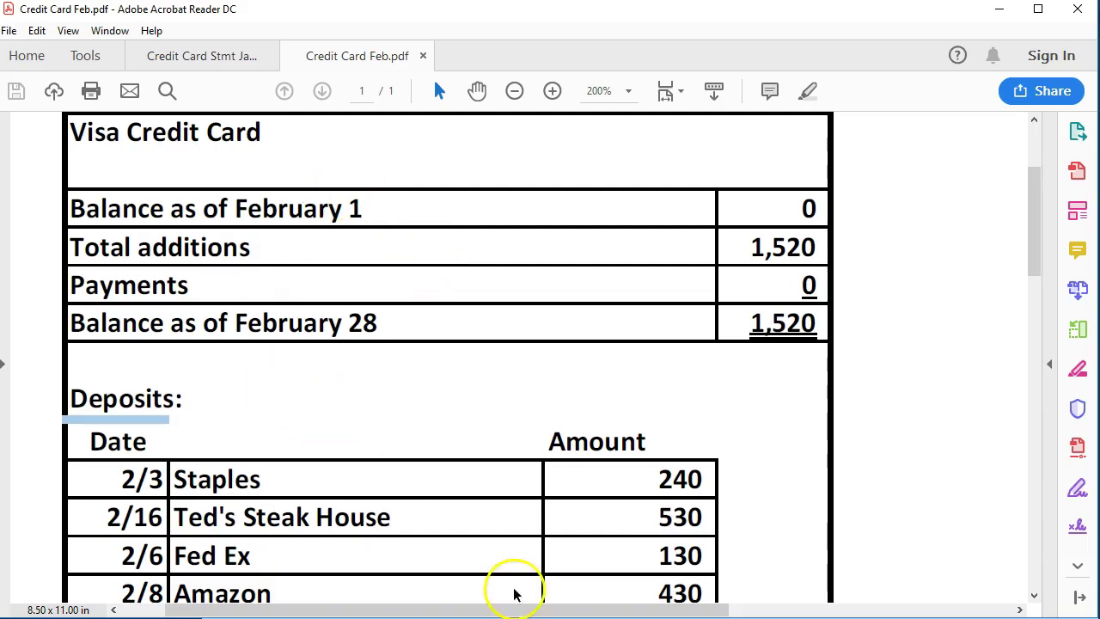
left_click(692, 618)
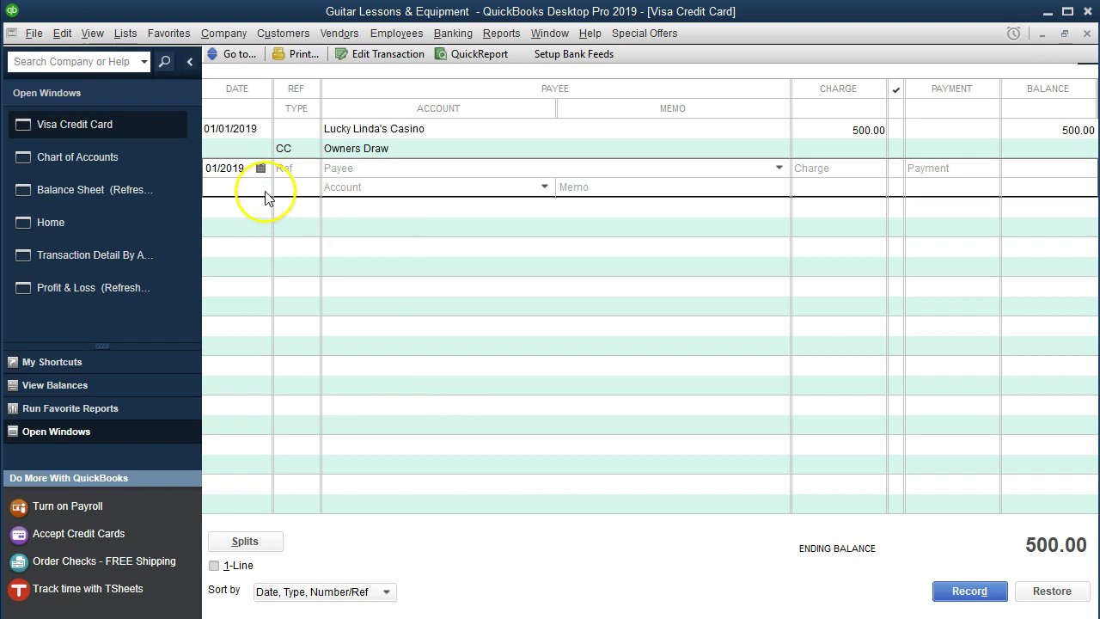
left_click(245, 169)
key("plus")
key("plus")
key("plus")
key("plus")
key("plus")
key("plus")
key("plus")
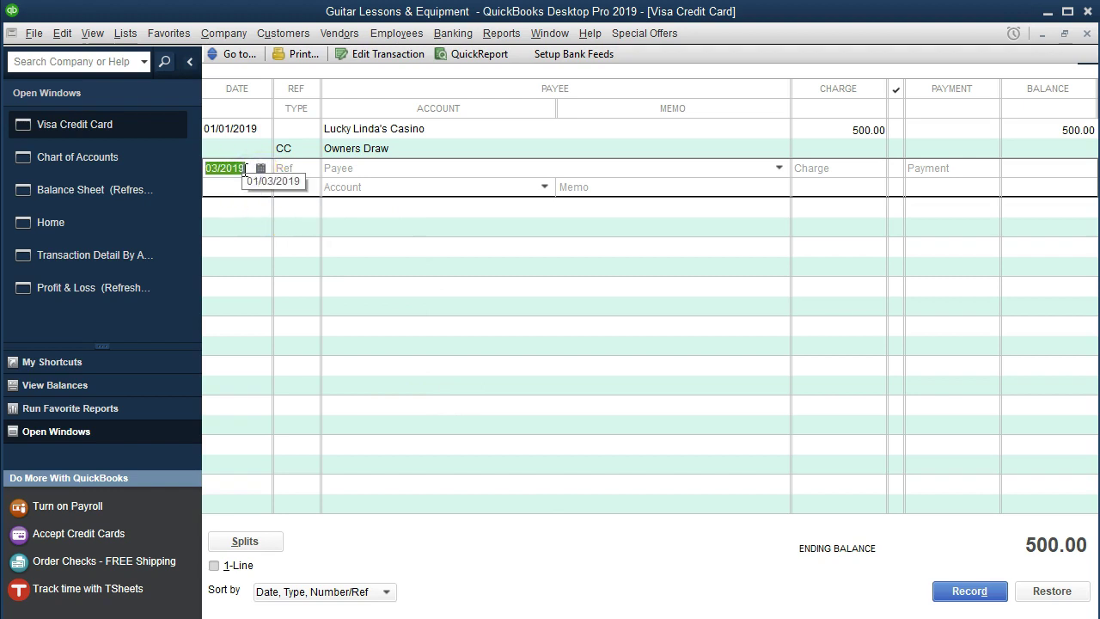
key("plus")
key("plus")
key("plus")
key("plus")
key("plus")
key("Tab")
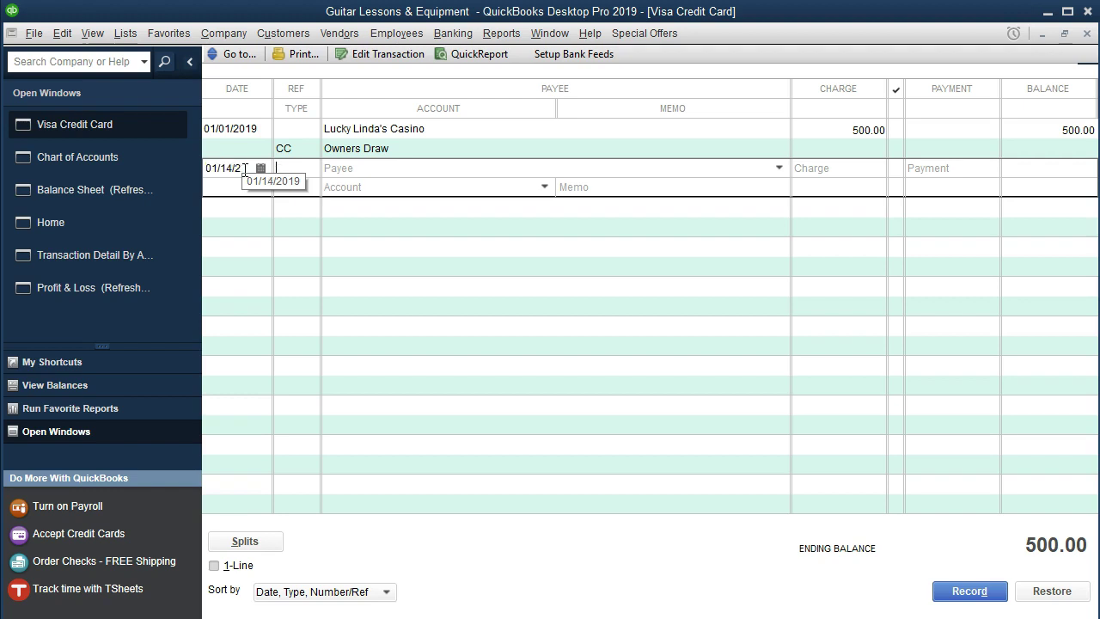
key("Tab")
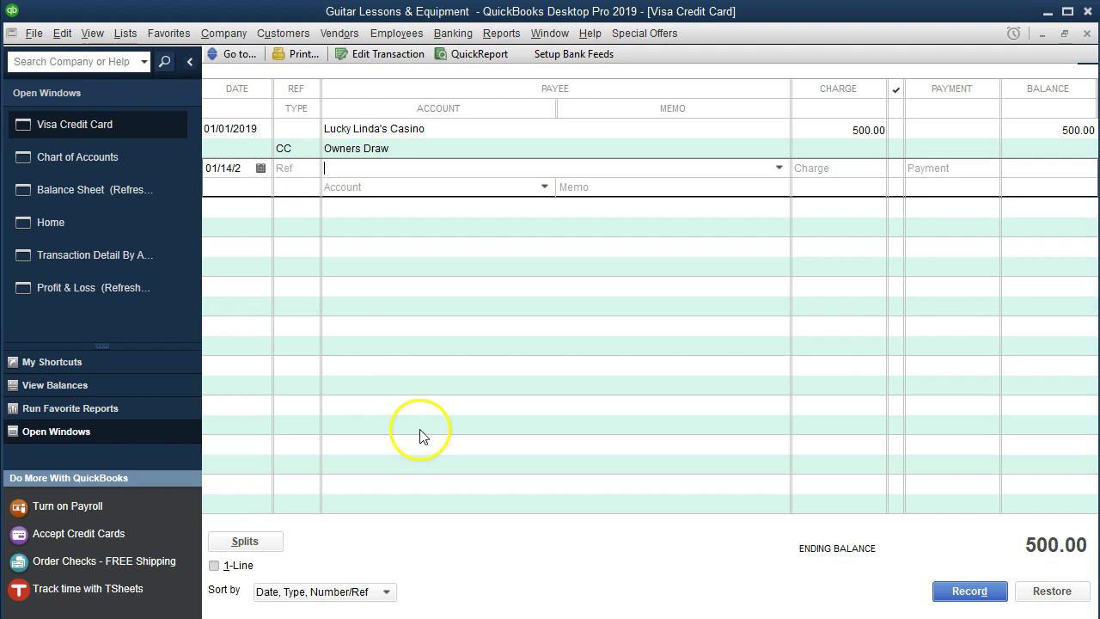
Step: Enter a 160.00 charge for payee Post Office under Postage and Delivery and record it
type("Post Office")
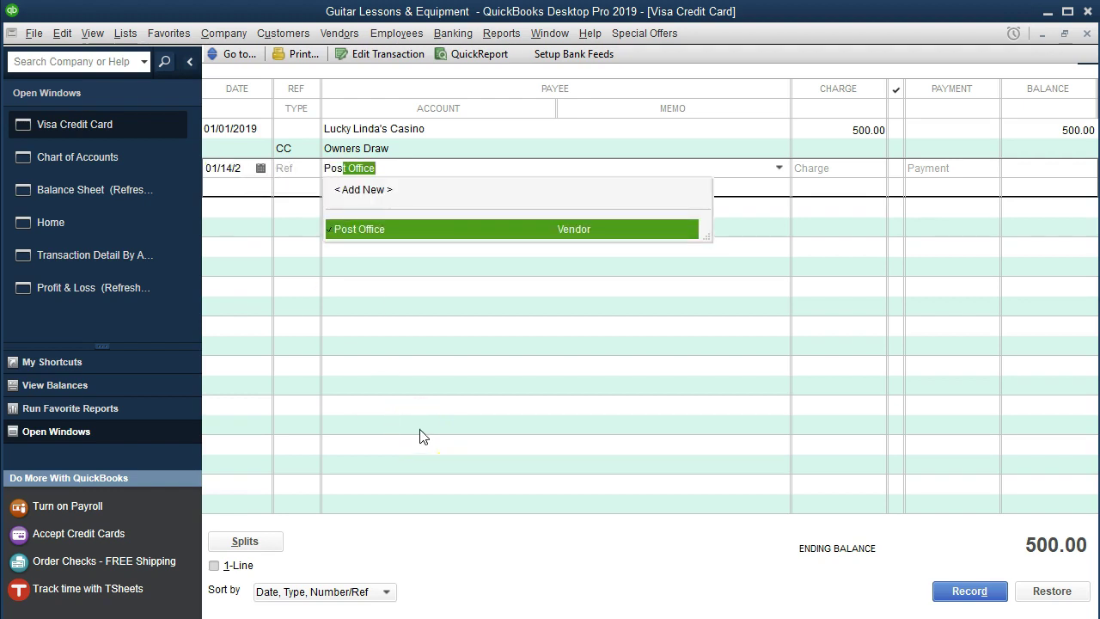
key("Tab")
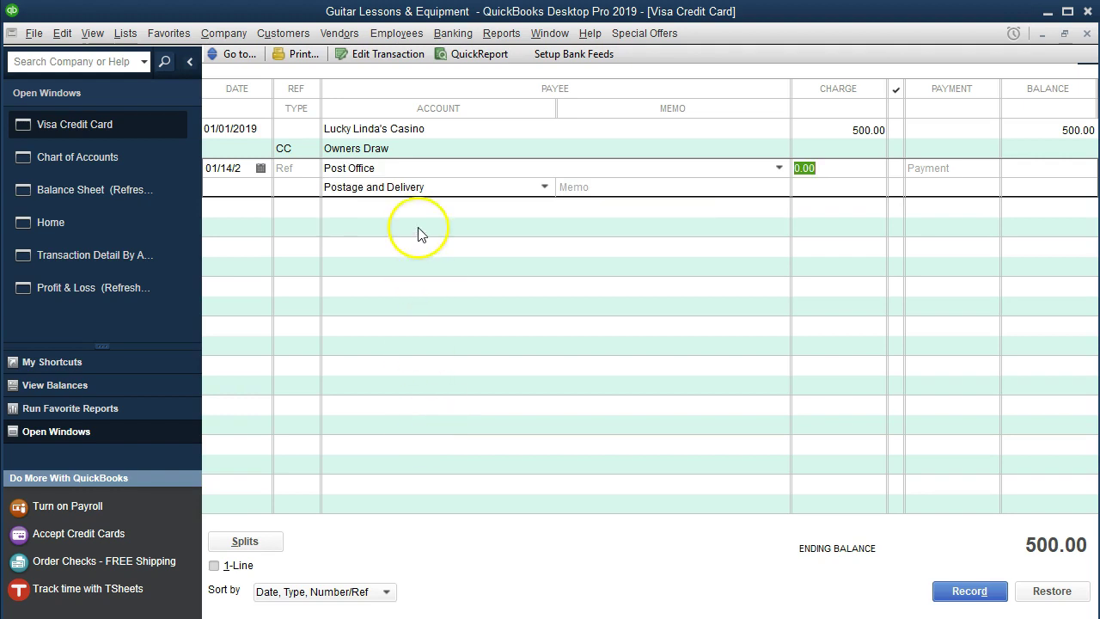
type("160")
key("Tab")
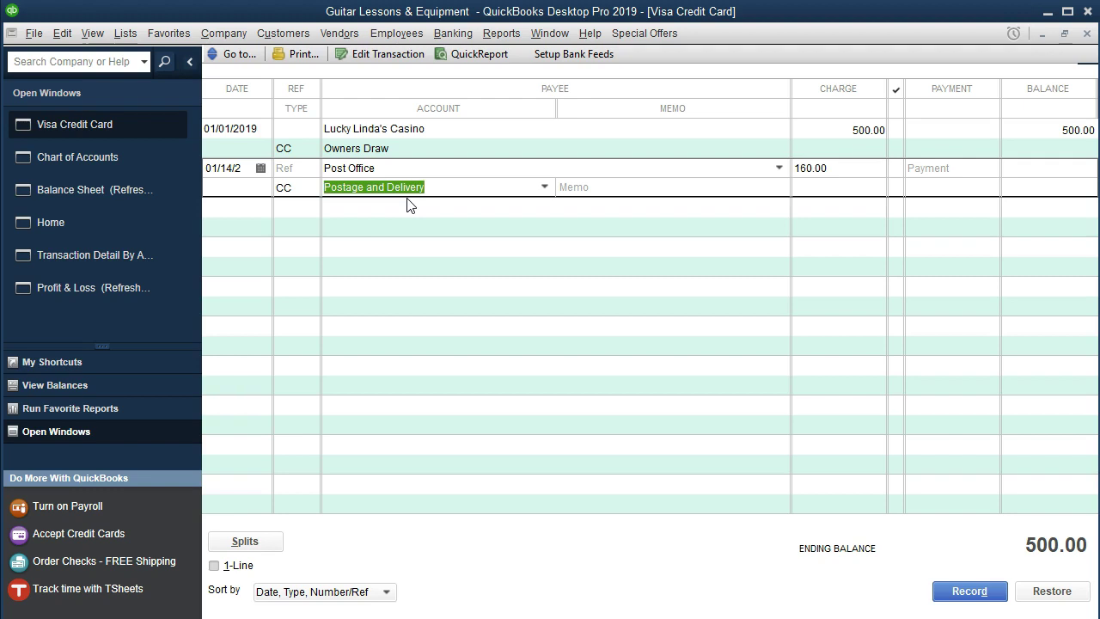
key("Return")
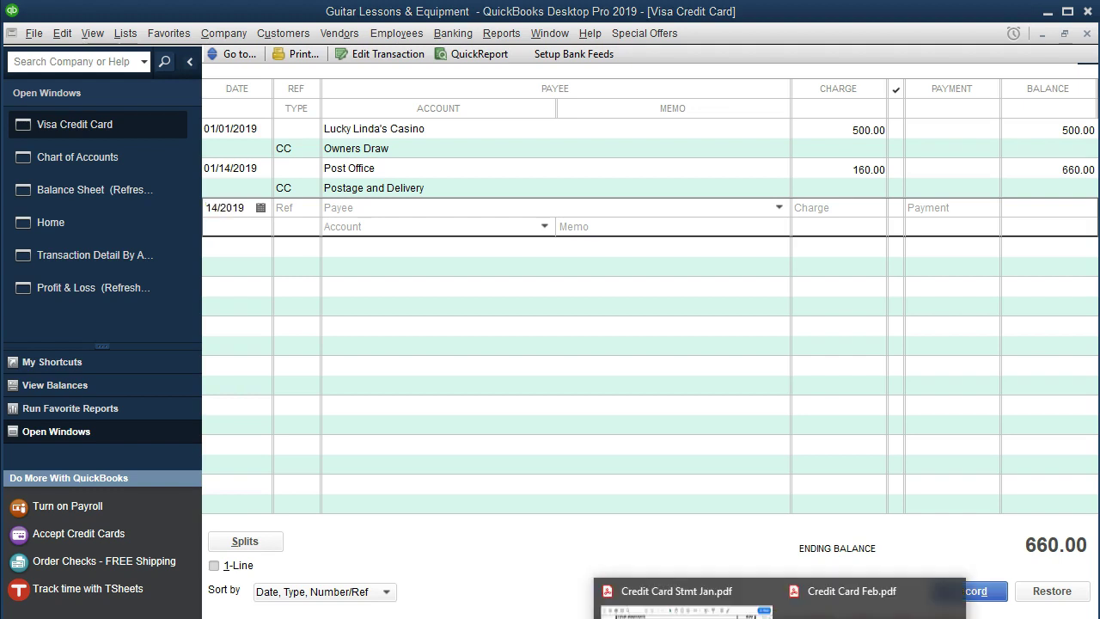
Step: Start the next register entry dated 01/16/2019 with payee Office Depot
mouse_move(679, 602)
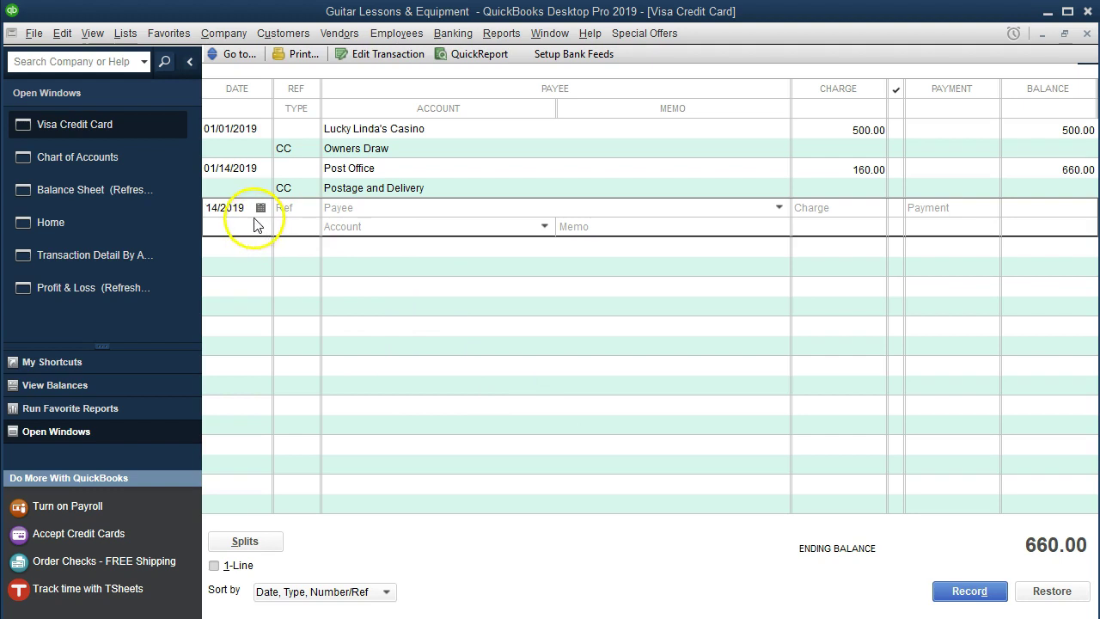
left_click(253, 208)
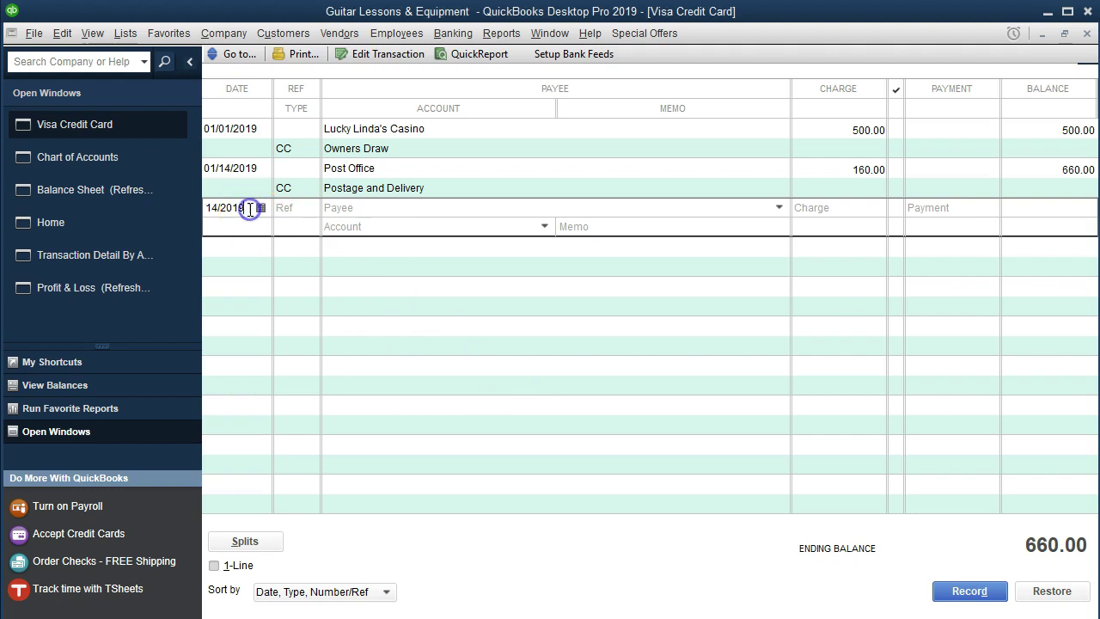
key("plus")
key("plus")
key("plus")
key("minus")
key("Tab")
key("Tab")
type("Office")
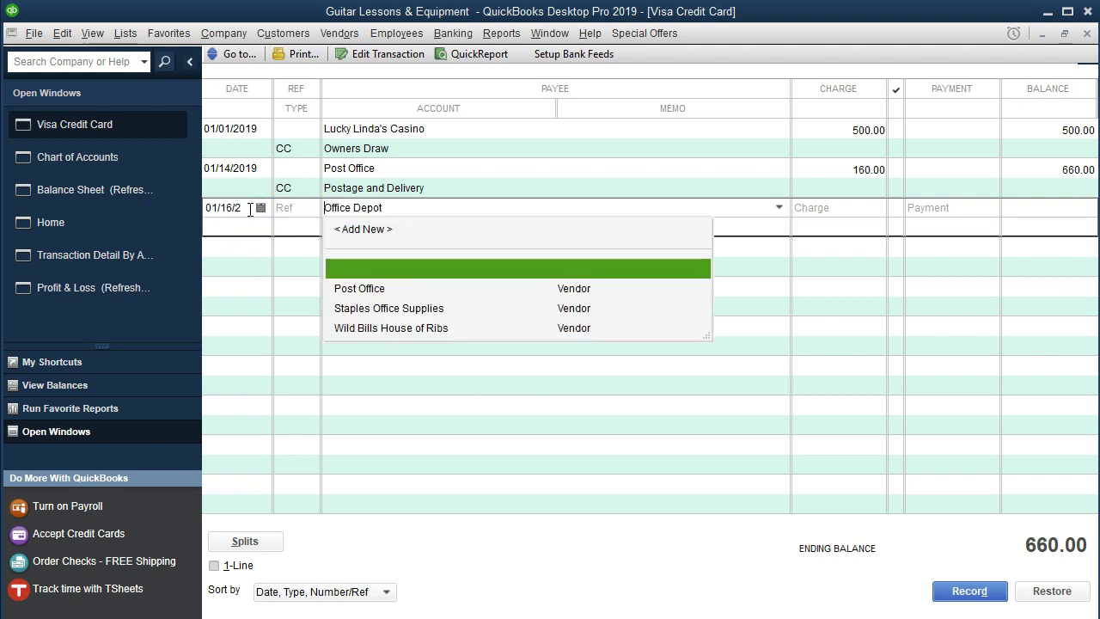
key("Tab")
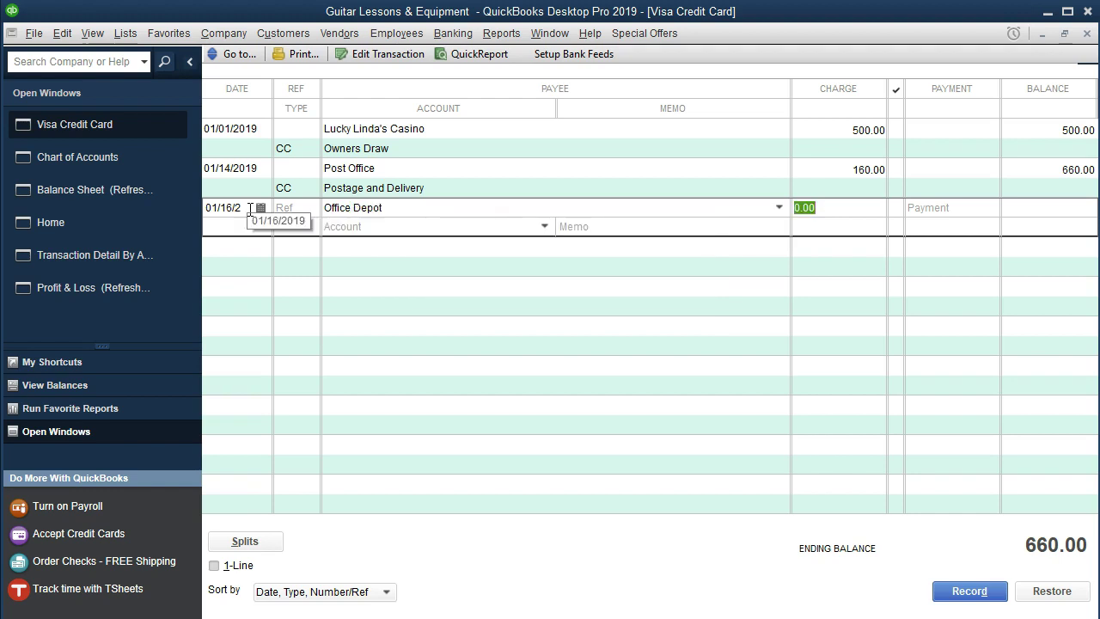
Step: Set the Office Depot charge to 190.00, assign it to Office Supplies and record the entry
type("190")
key("Tab")
type("Of")
key("Tab")
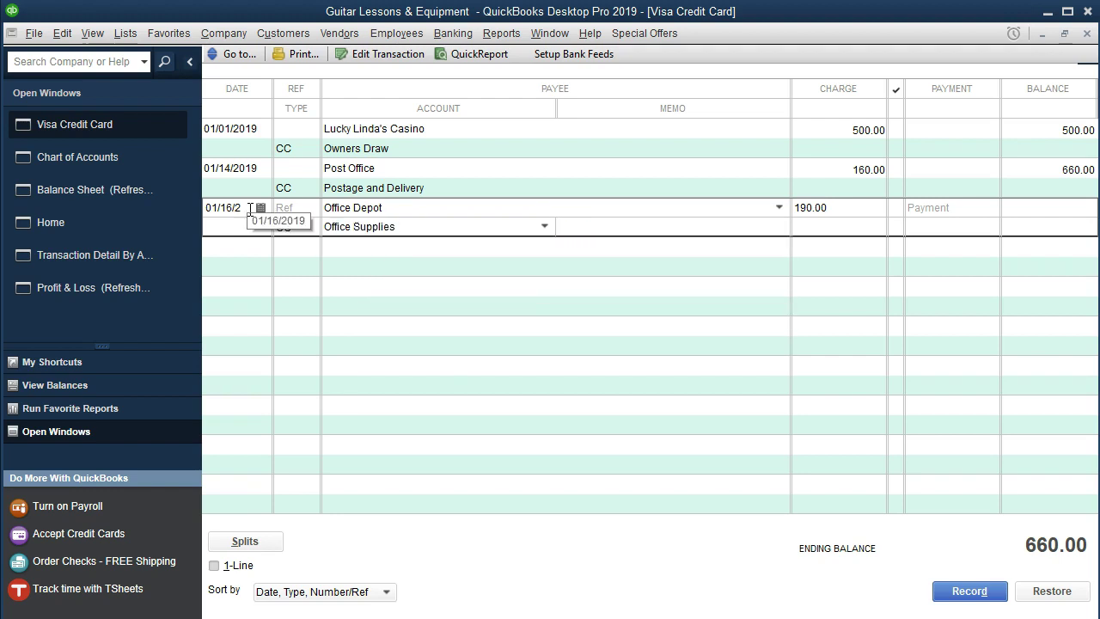
key("Return")
left_click(354, 217)
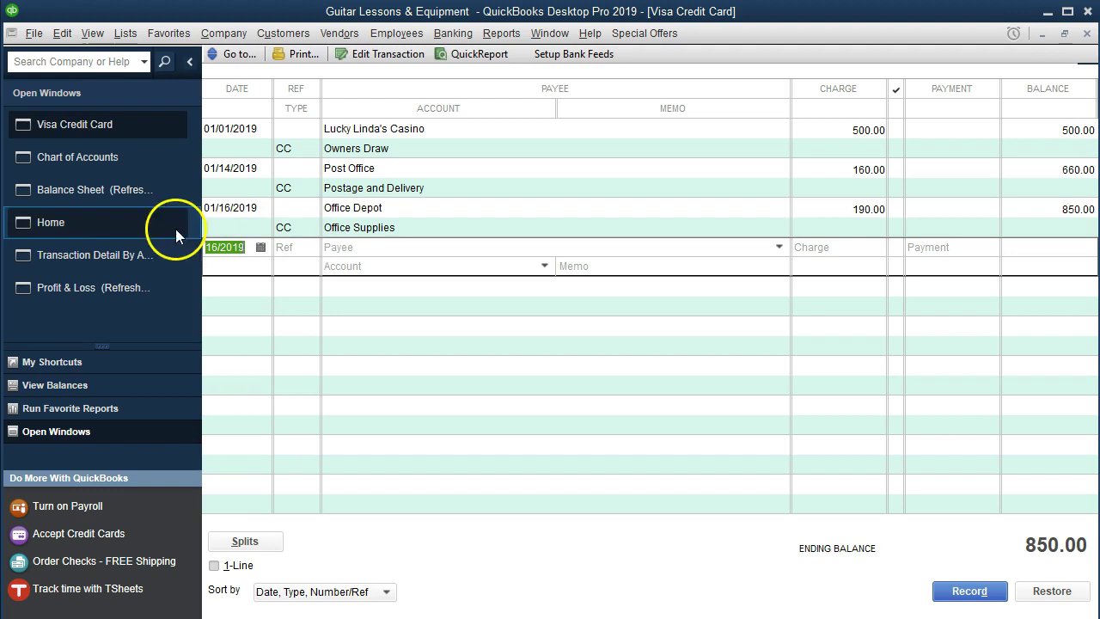
Step: Compare the Visa Credit Card balance on the refreshed Balance Sheet with Credit Card Stmt Jan.pdf in Adobe Acrobat Reader
left_click(107, 201)
left_click(303, 223)
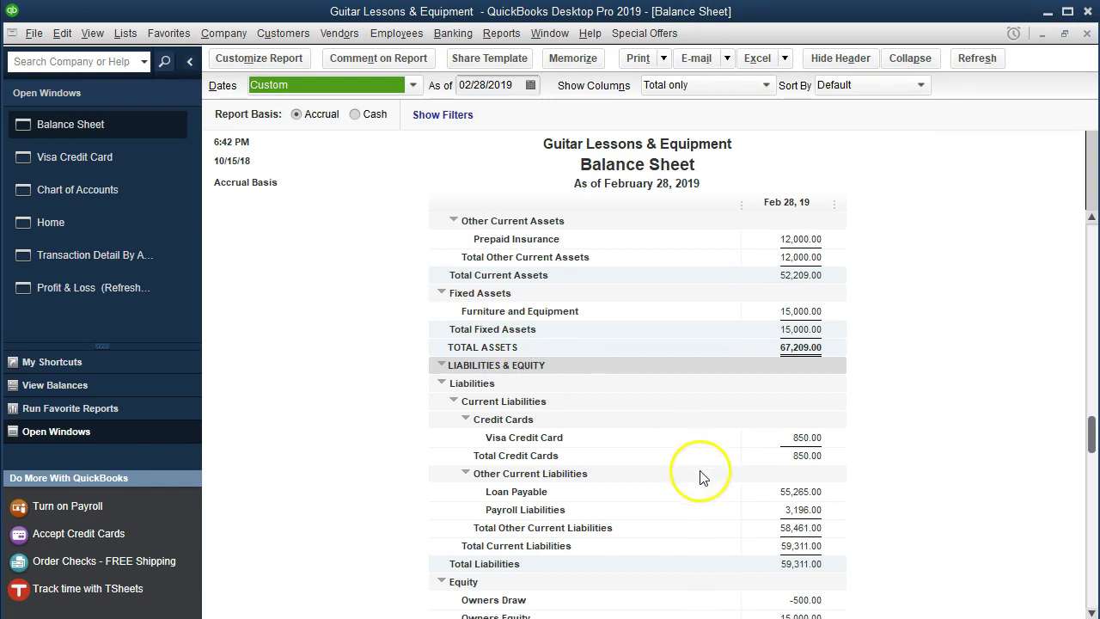
left_click(795, 438)
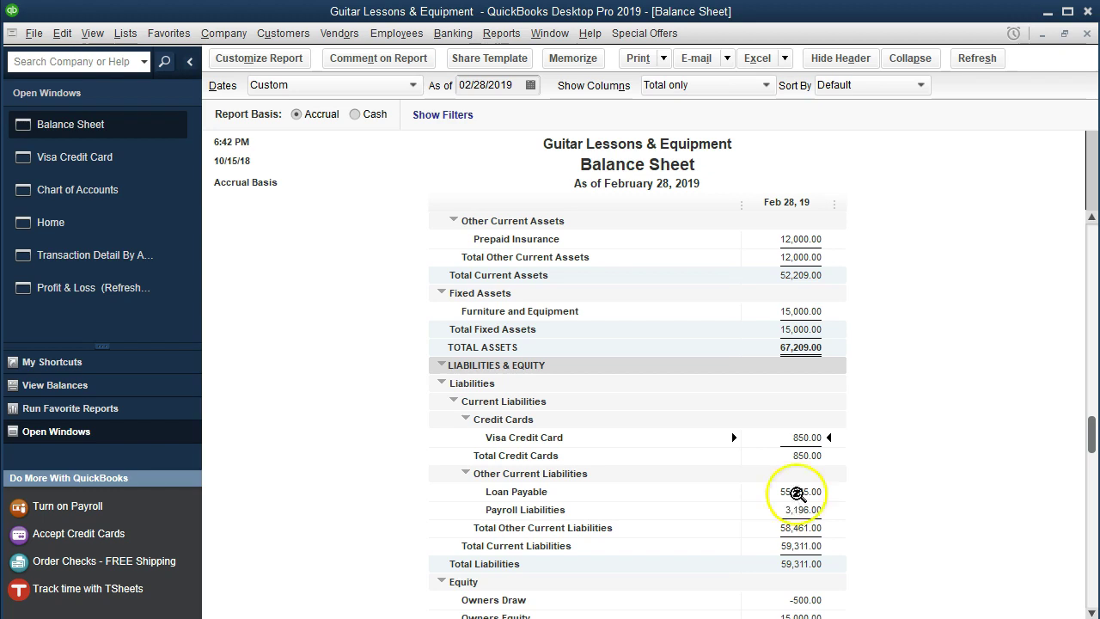
double_click(786, 437)
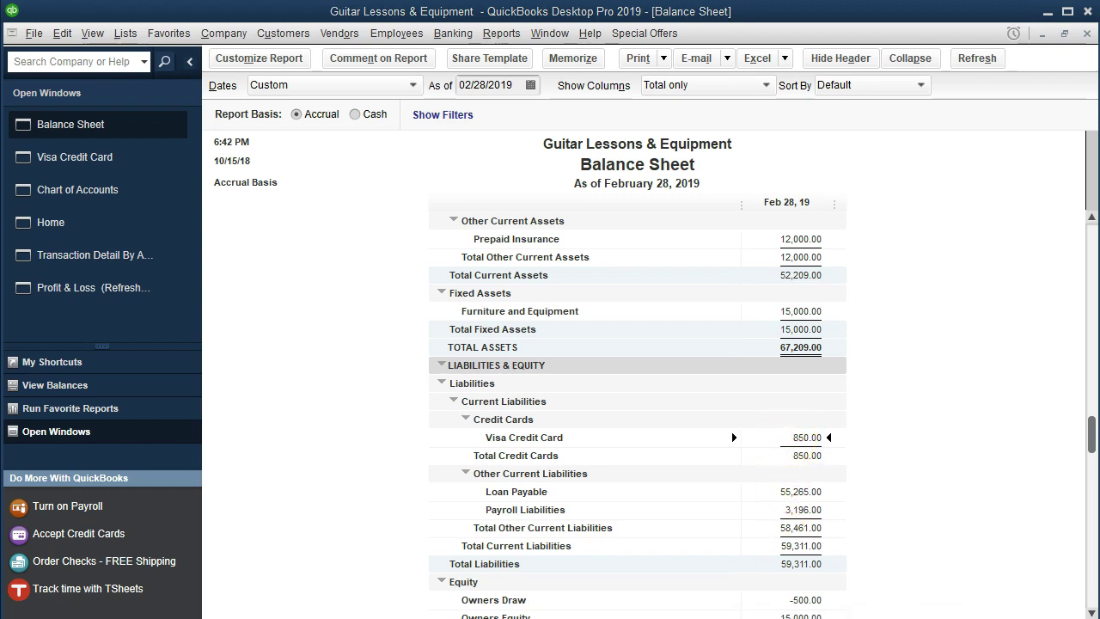
scroll(928, 245, "up", 1)
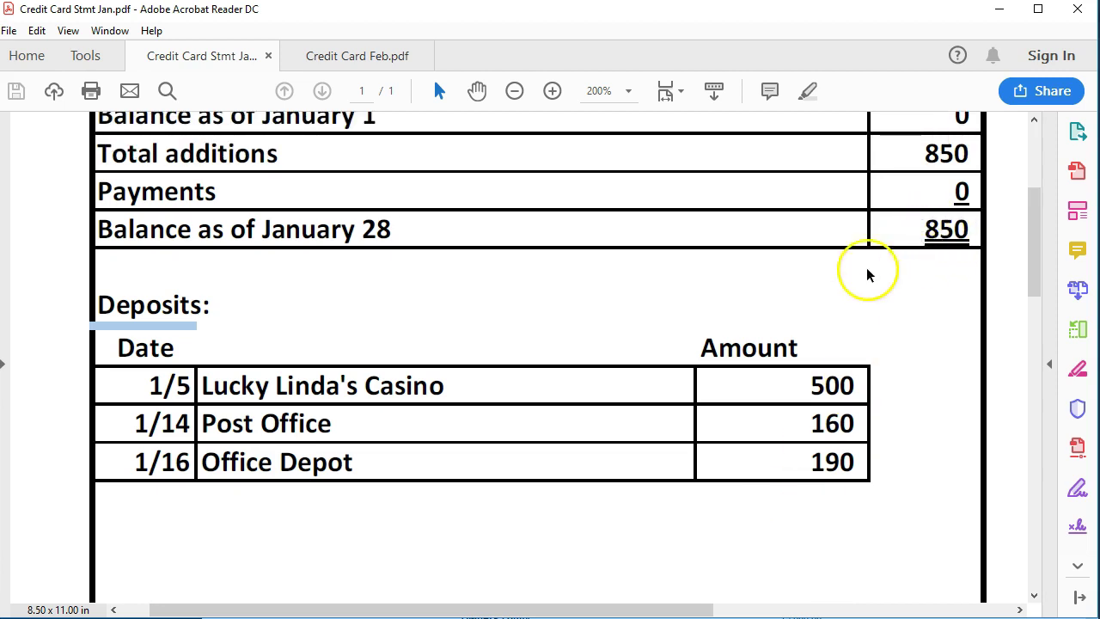
scroll(851, 297, "up", 1)
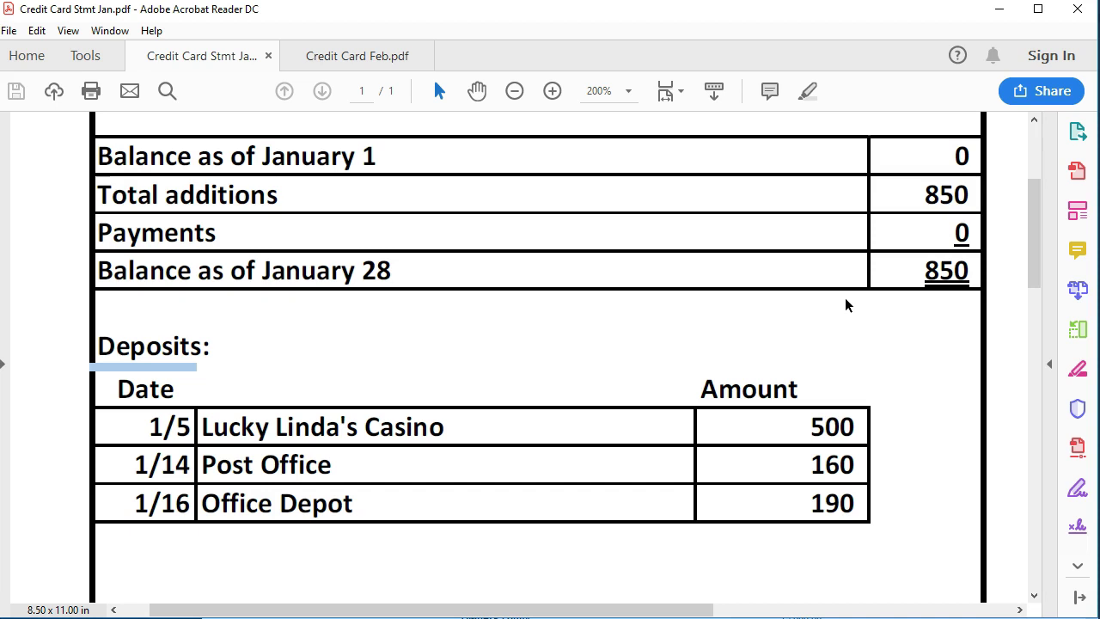
left_click(999, 10)
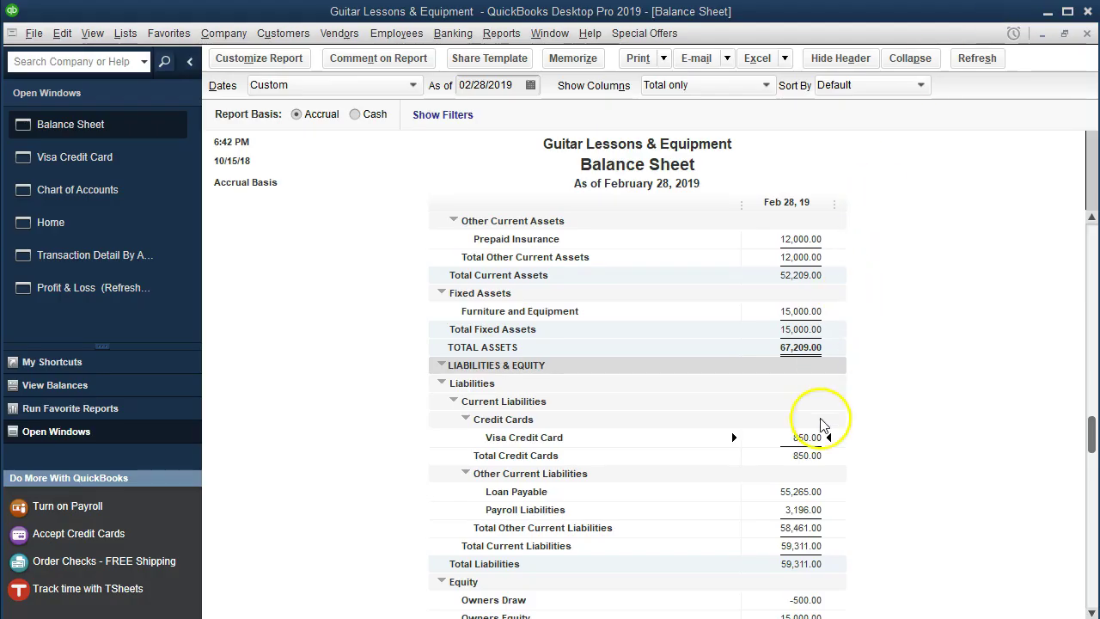
Step: Review the transactions behind the Owners Draw balance on the QuickBooks Balance Sheet and close the detail report
scroll(757, 455, "down", 1)
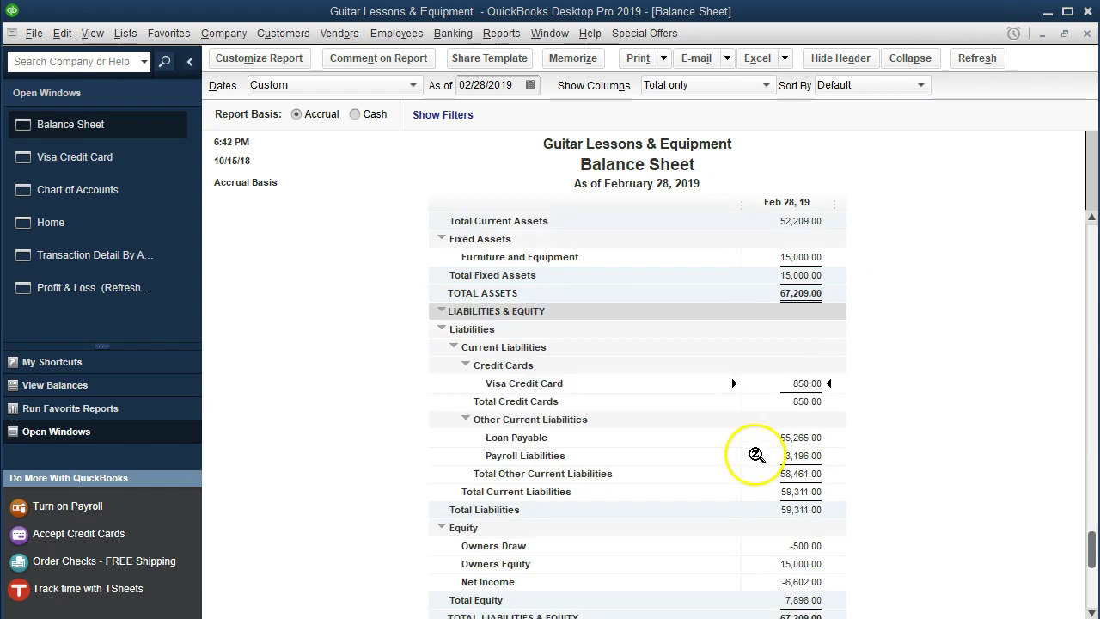
scroll(756, 455, "down", 1)
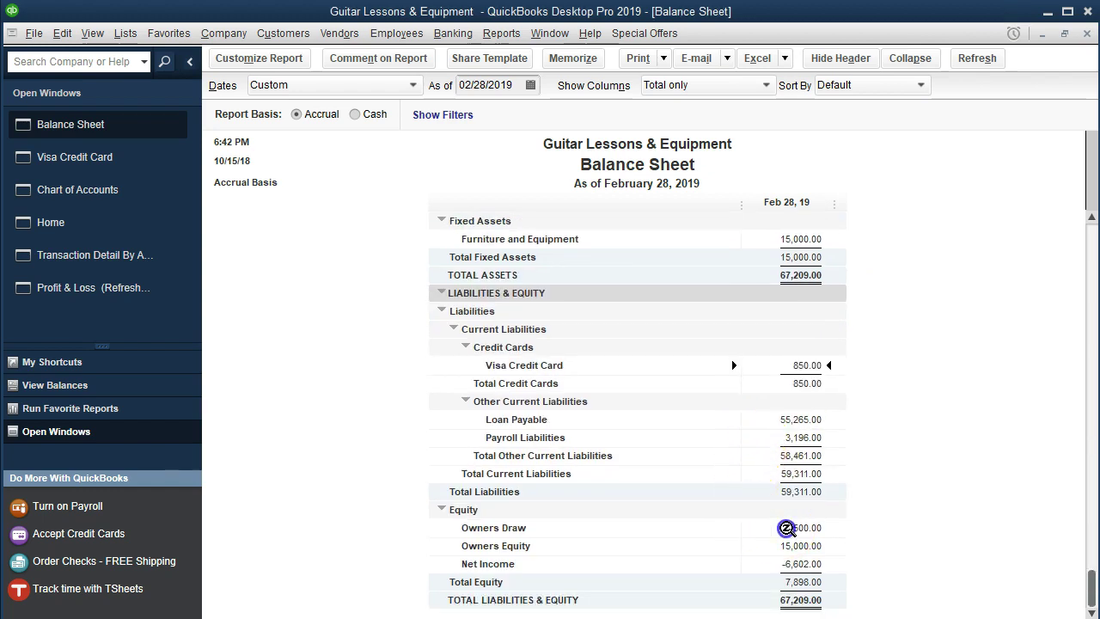
double_click(795, 528)
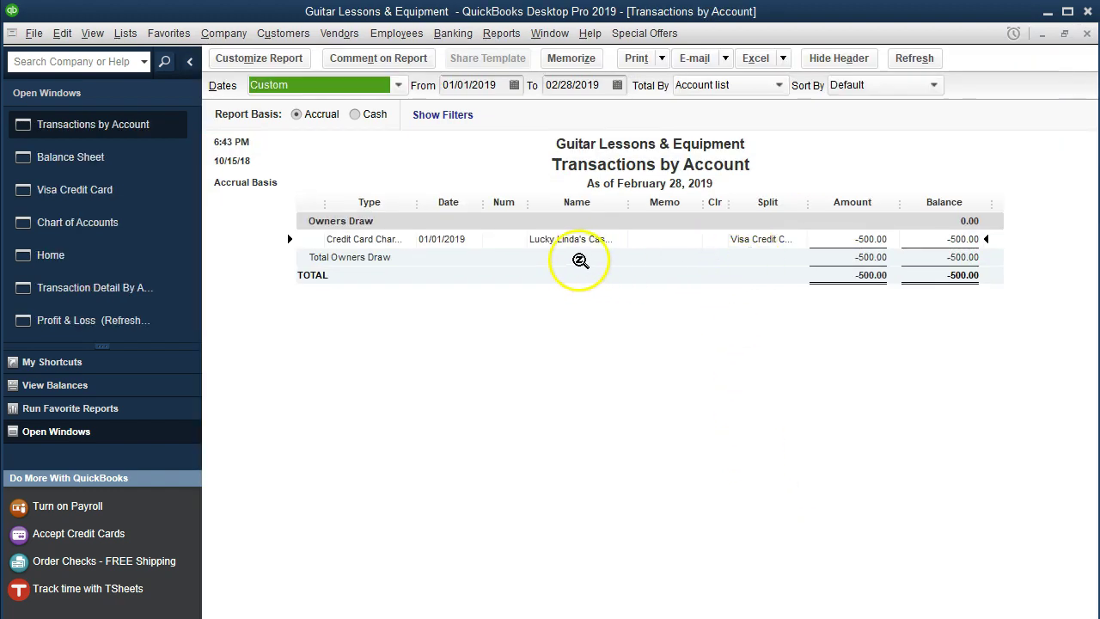
left_click(1086, 35)
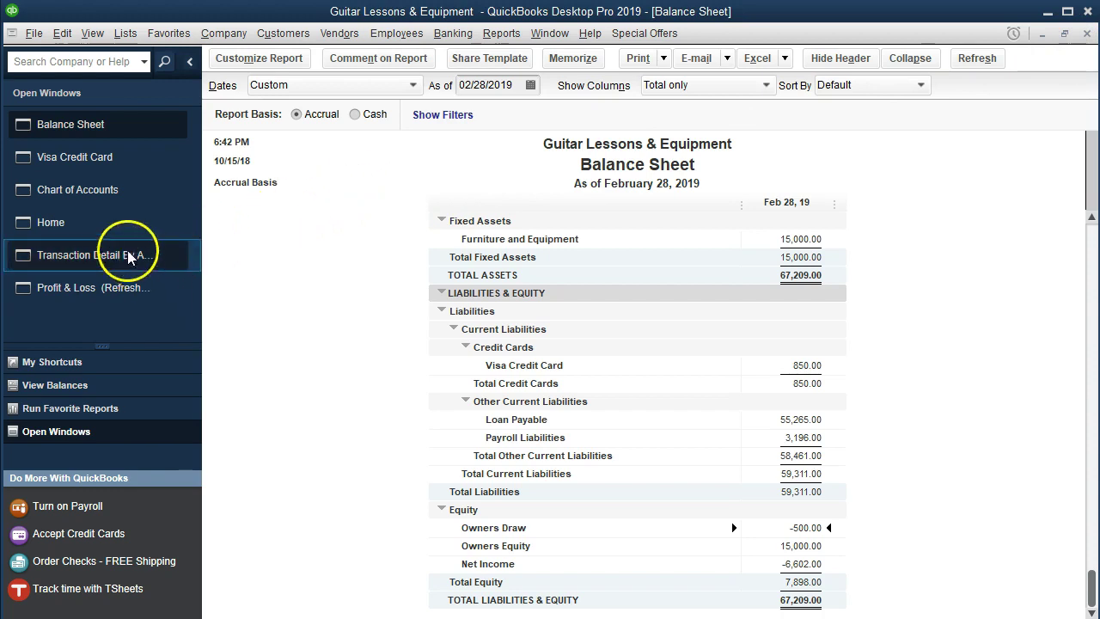
Step: Open the refreshed Profit & Loss report, review the Postage and Delivery transactions and close their detail report
left_click(98, 287)
left_click(277, 214)
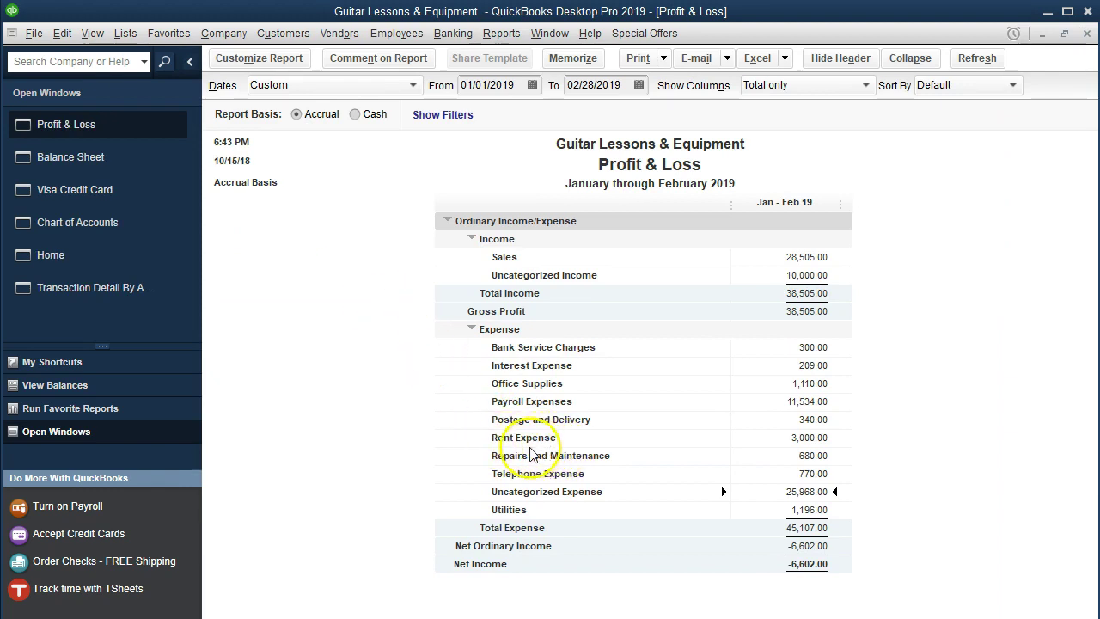
double_click(782, 422)
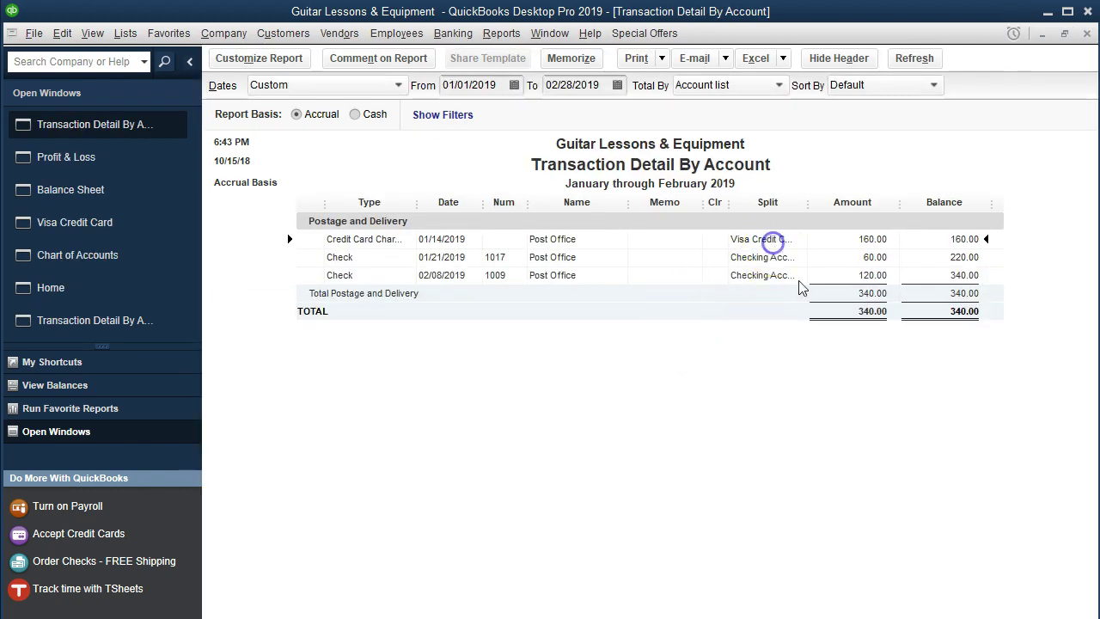
left_click(1088, 33)
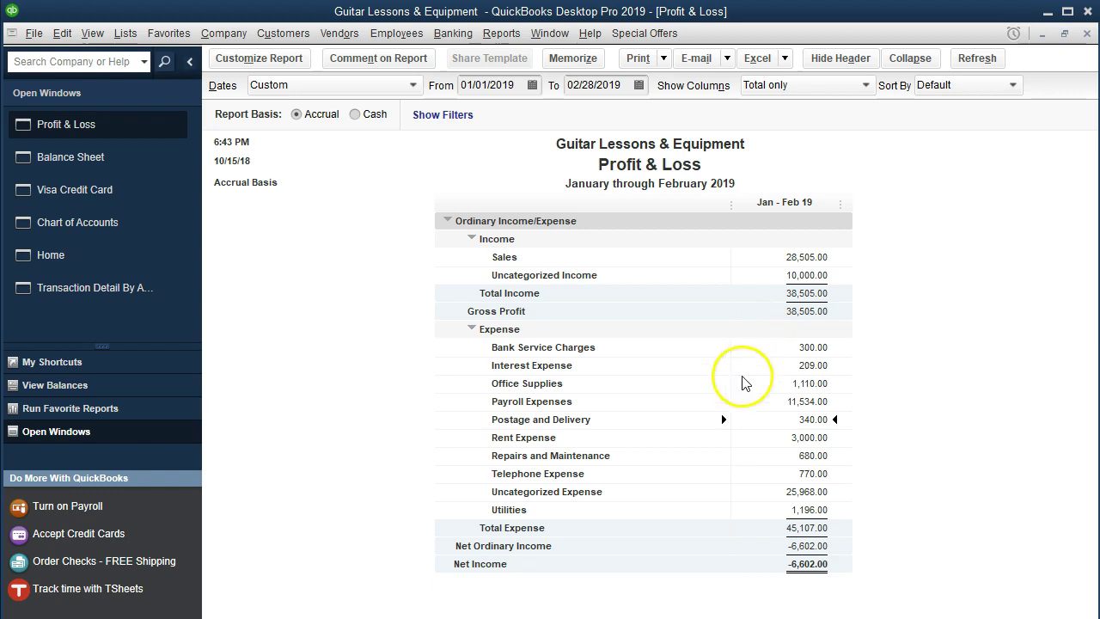
Step: Open the 01/31/2019 Visa Credit Card check from the Uncategorized Expense transaction detail of the Profit & Loss report
double_click(786, 491)
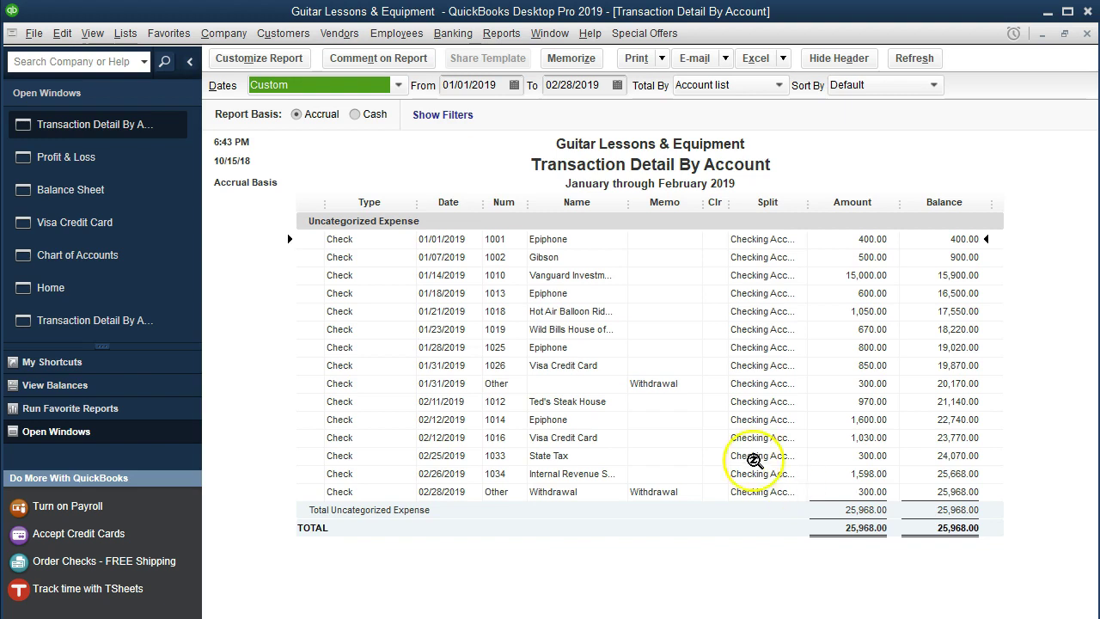
left_click(600, 365)
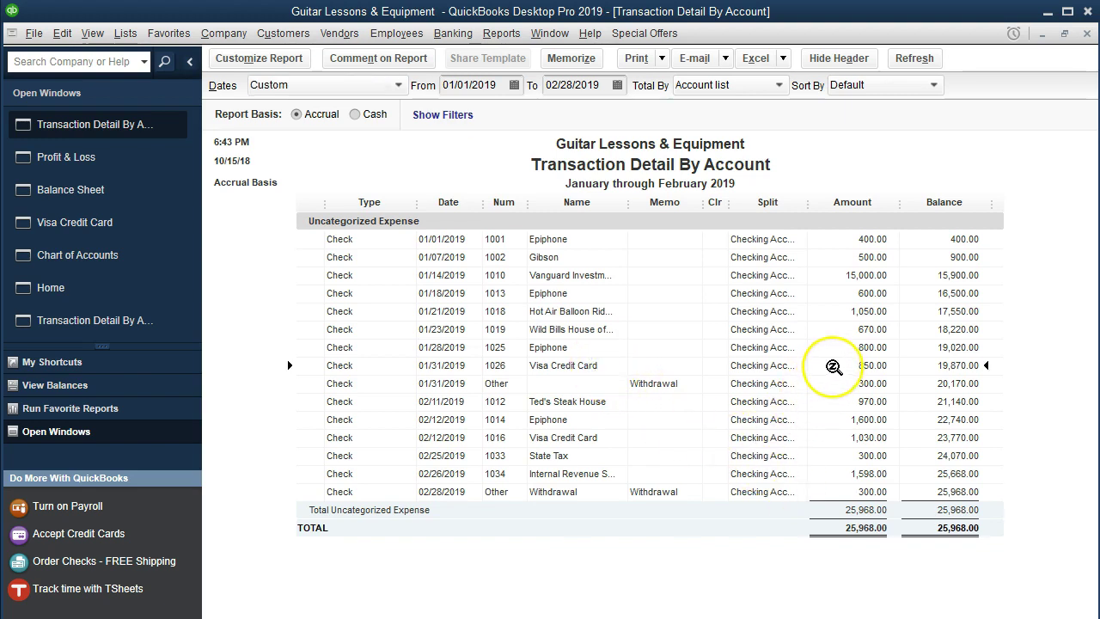
double_click(827, 366)
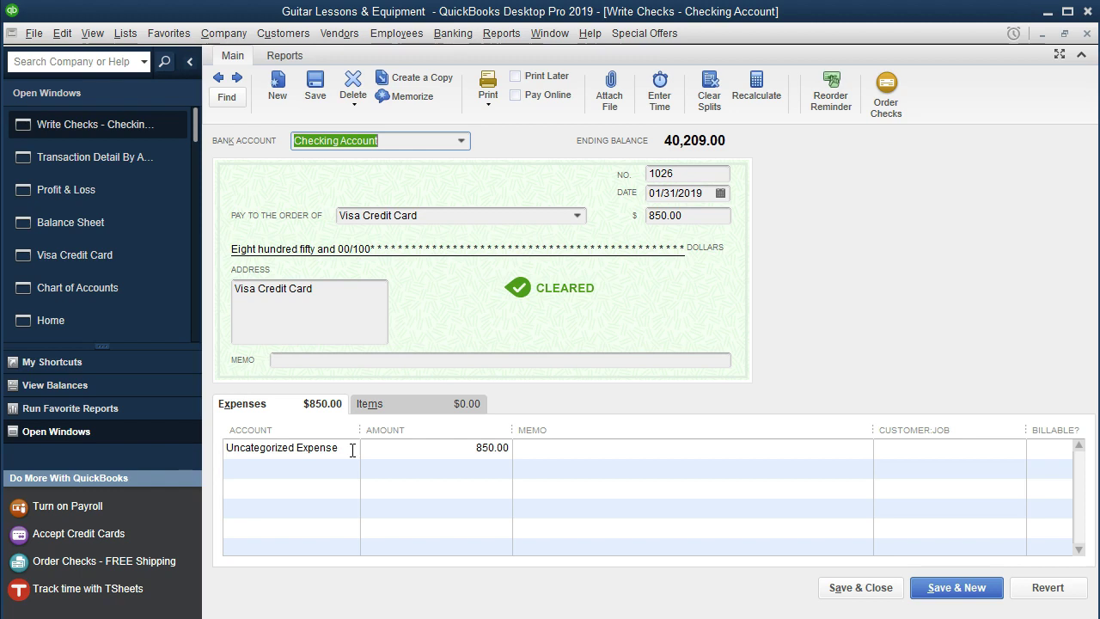
Step: Change the expense account of the 01/31/2019 Visa Credit Card check to Visa Credit Card and save the check, recording the changes
left_click(352, 450)
scroll(442, 346, "up", 6)
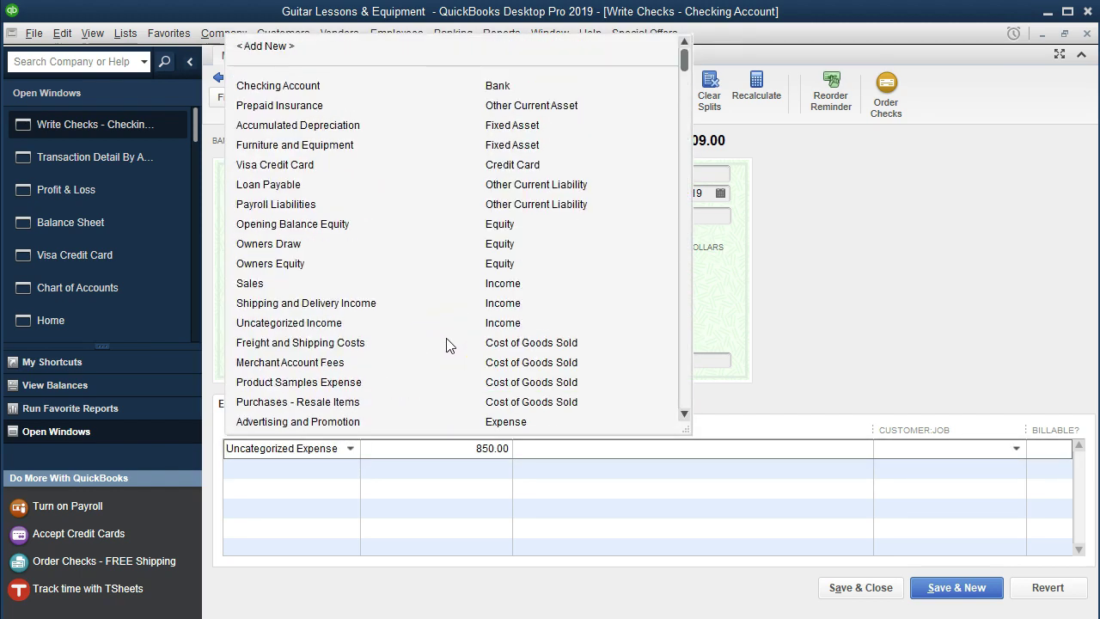
left_click(483, 169)
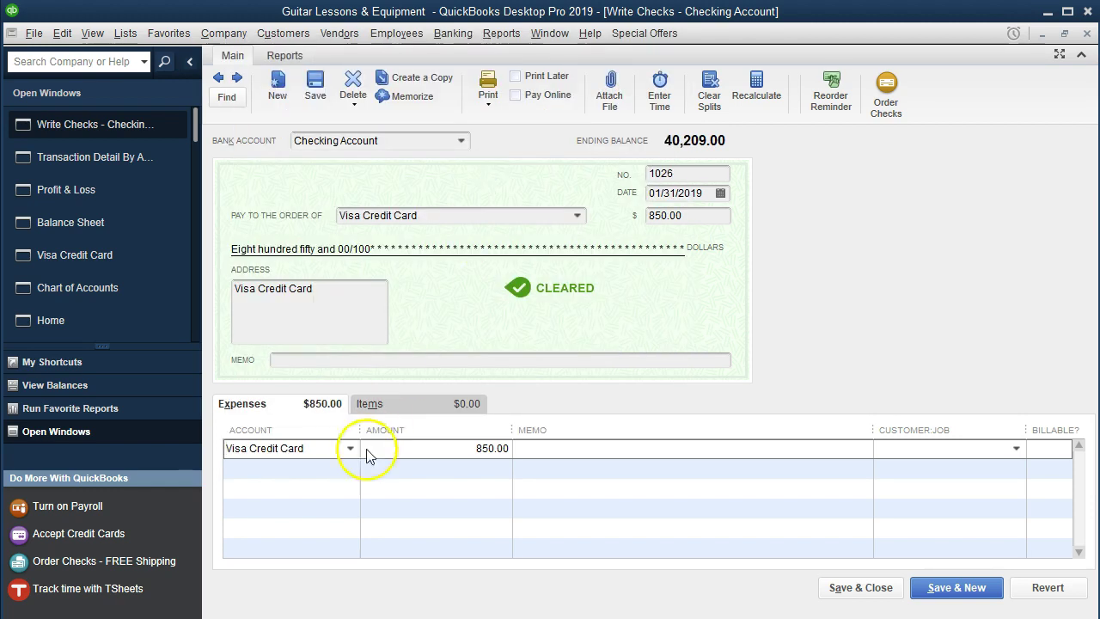
left_click(827, 591)
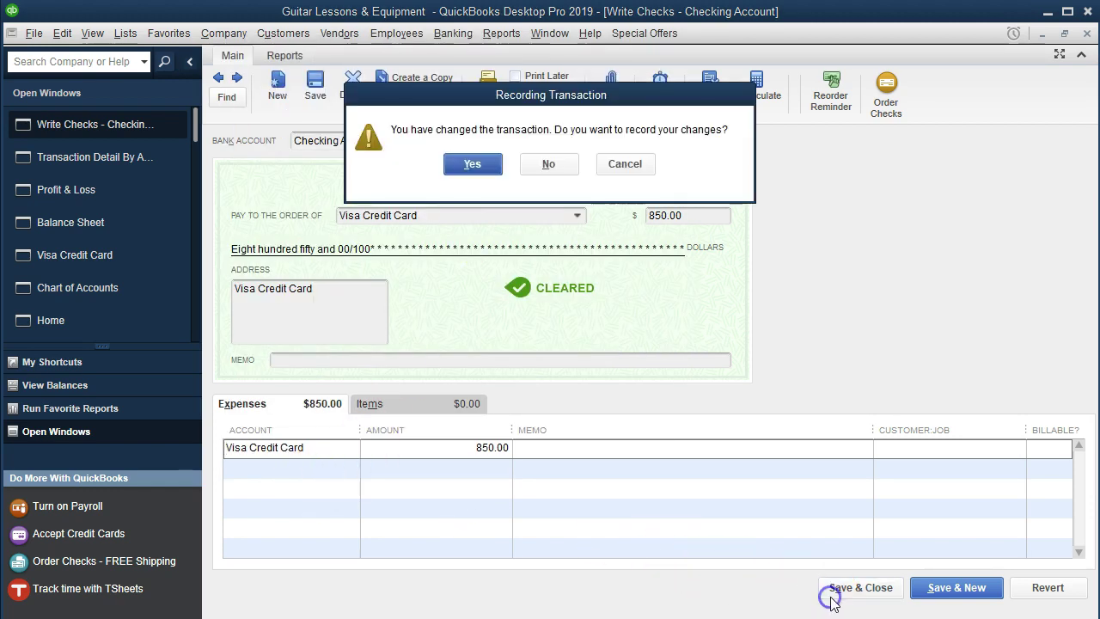
left_click(474, 166)
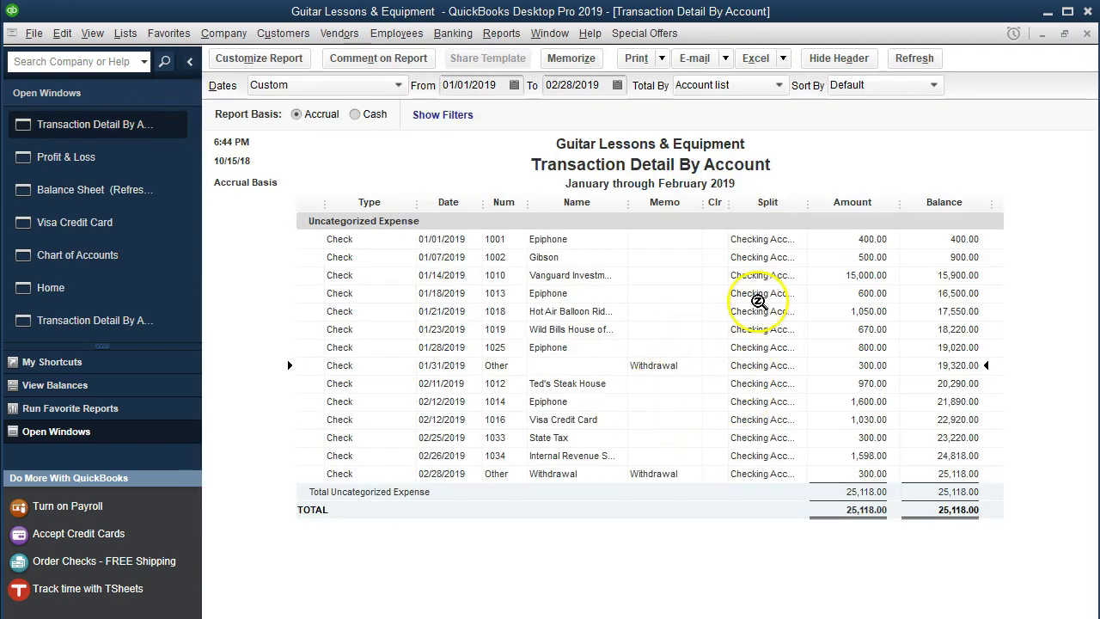
Step: Close the Uncategorized Expense detail report, open the refreshed Balance Sheet and review its liabilities for the Visa Credit Card account
left_click(1088, 35)
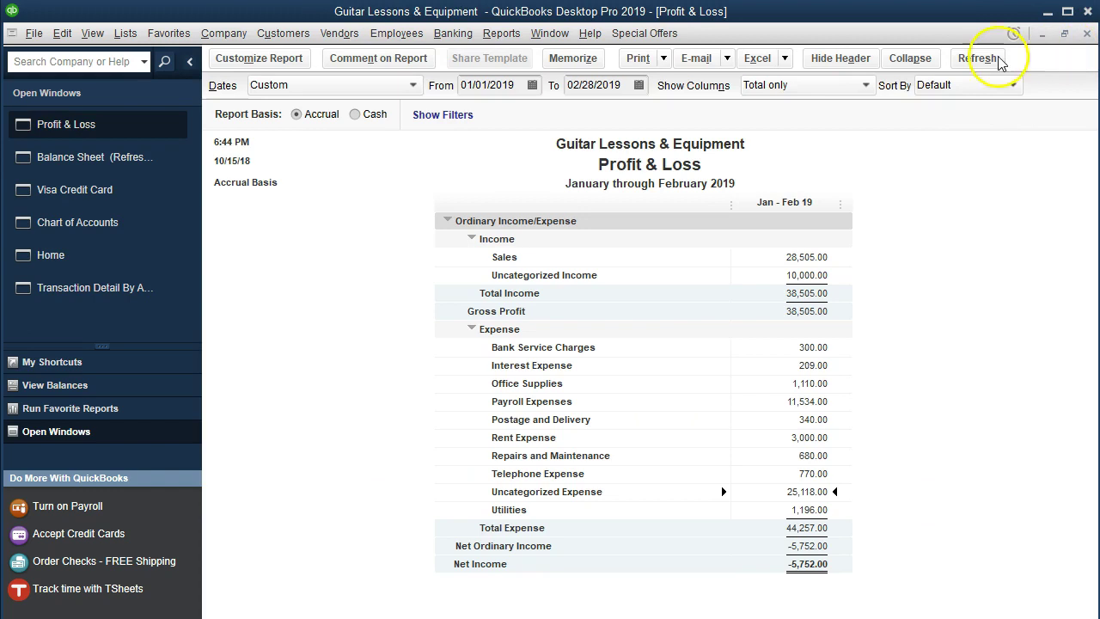
left_click(135, 159)
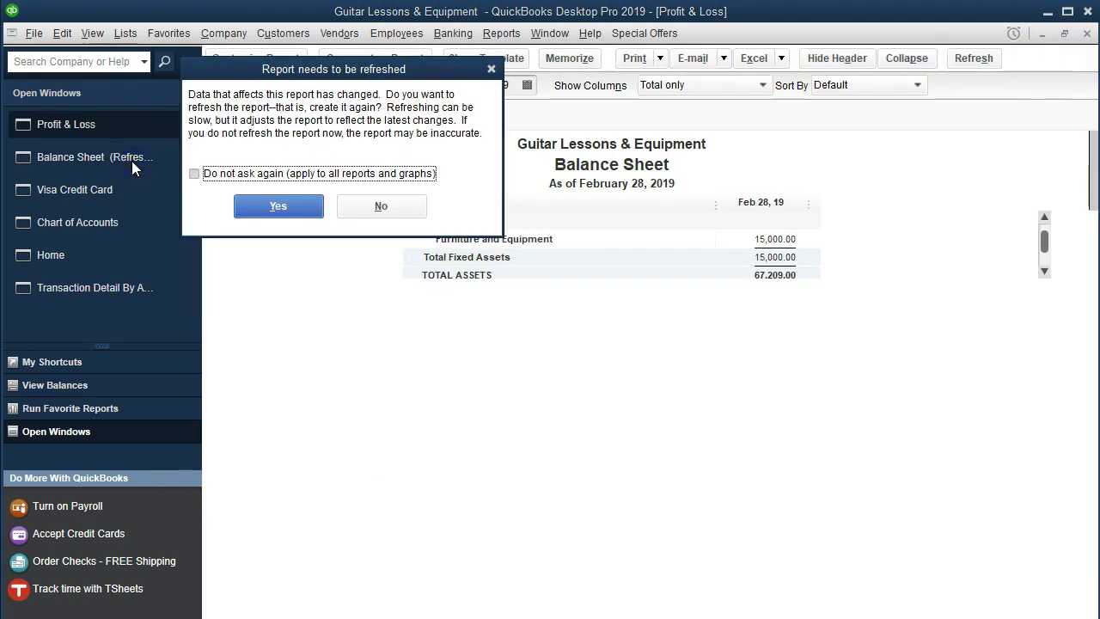
left_click(273, 210)
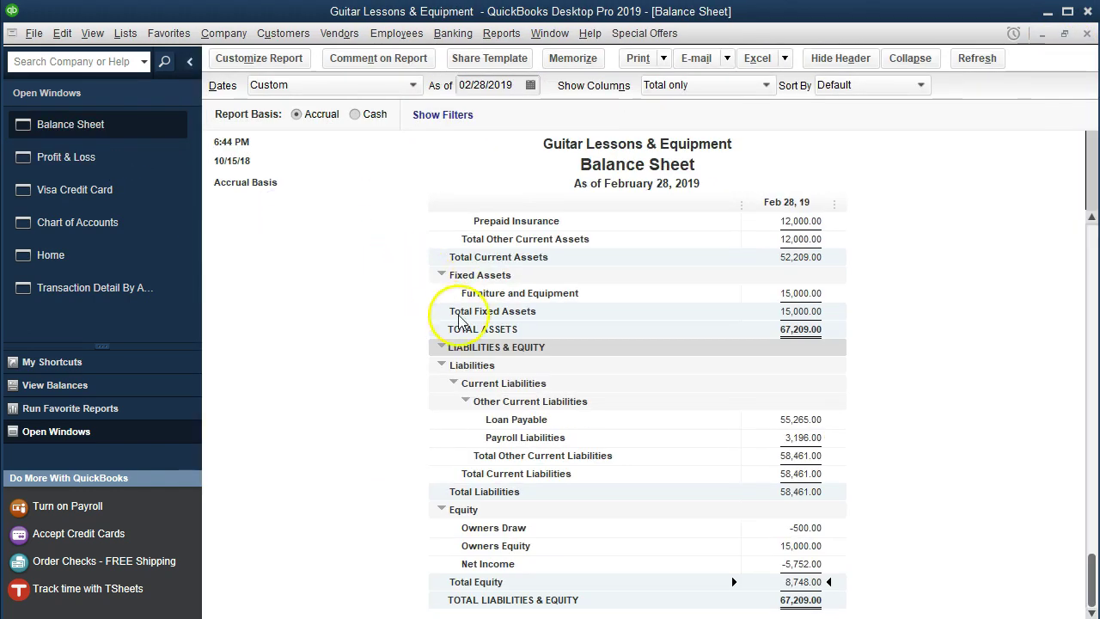
scroll(482, 404, "up", 3)
scroll(712, 381, "down", 2)
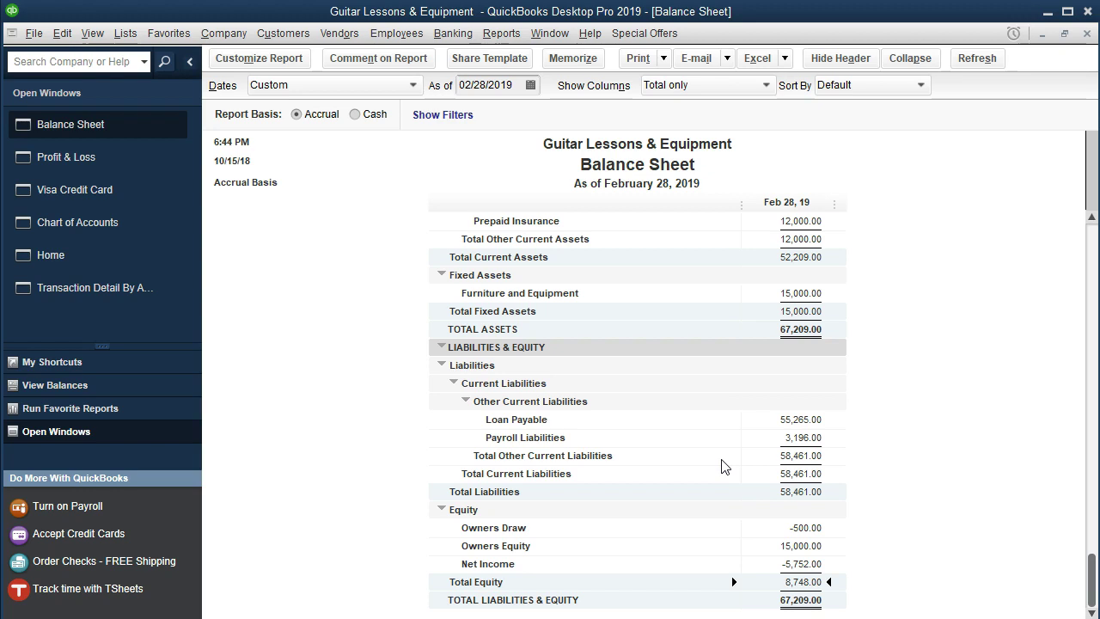
Step: Run the Trial Balance report for the period 01/01/2019 to 02/28/2019
left_click(503, 35)
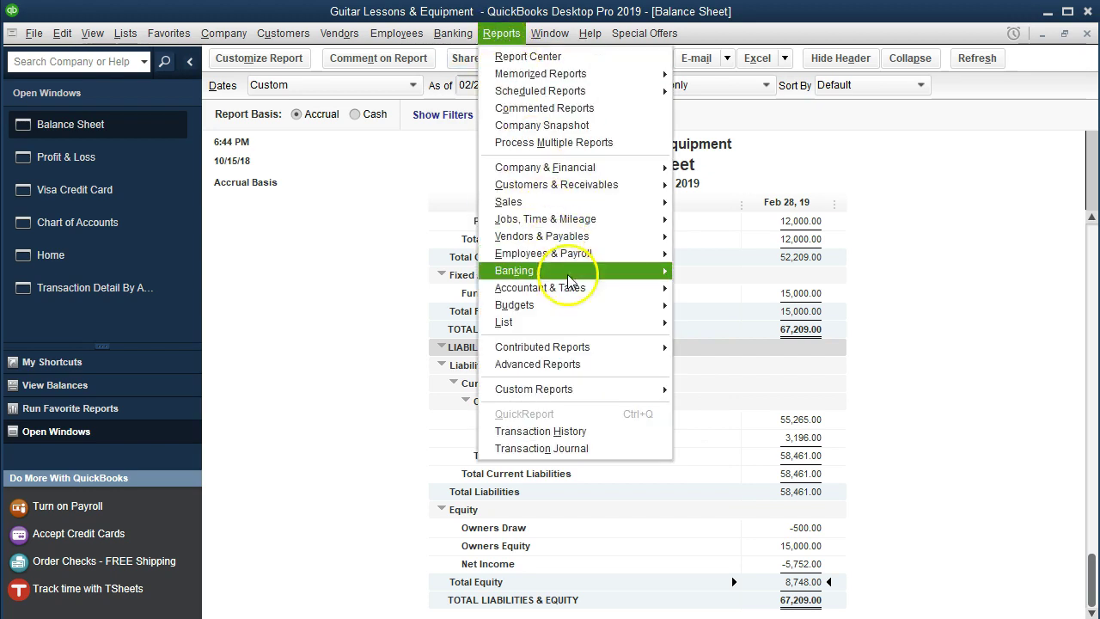
mouse_move(593, 288)
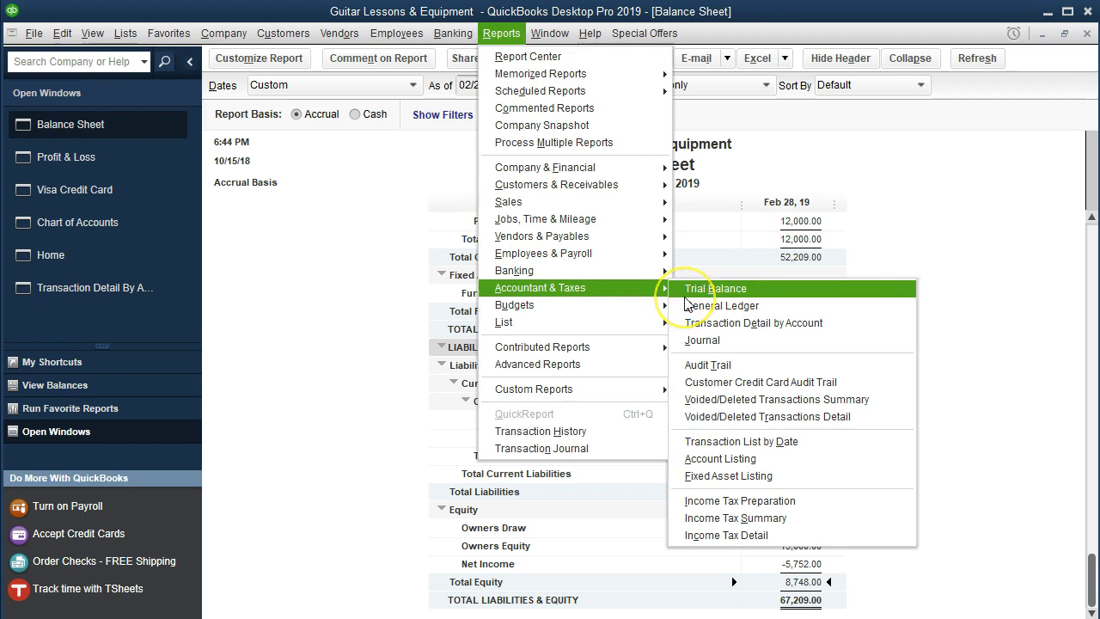
left_click(775, 292)
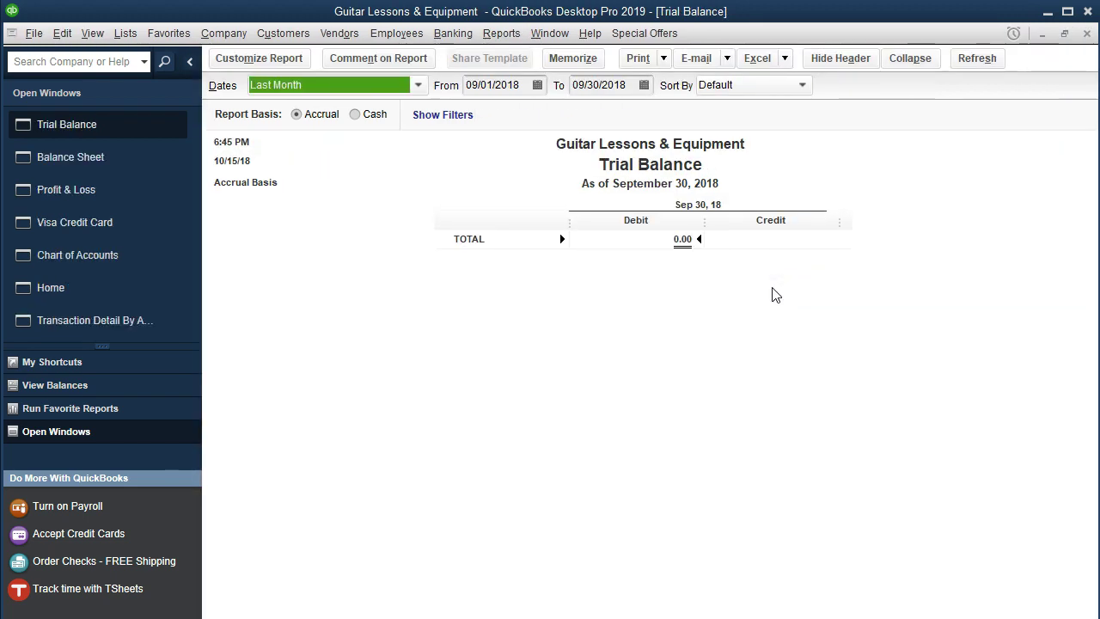
key("Tab")
type("01/01/2019")
key("Tab")
type("0")
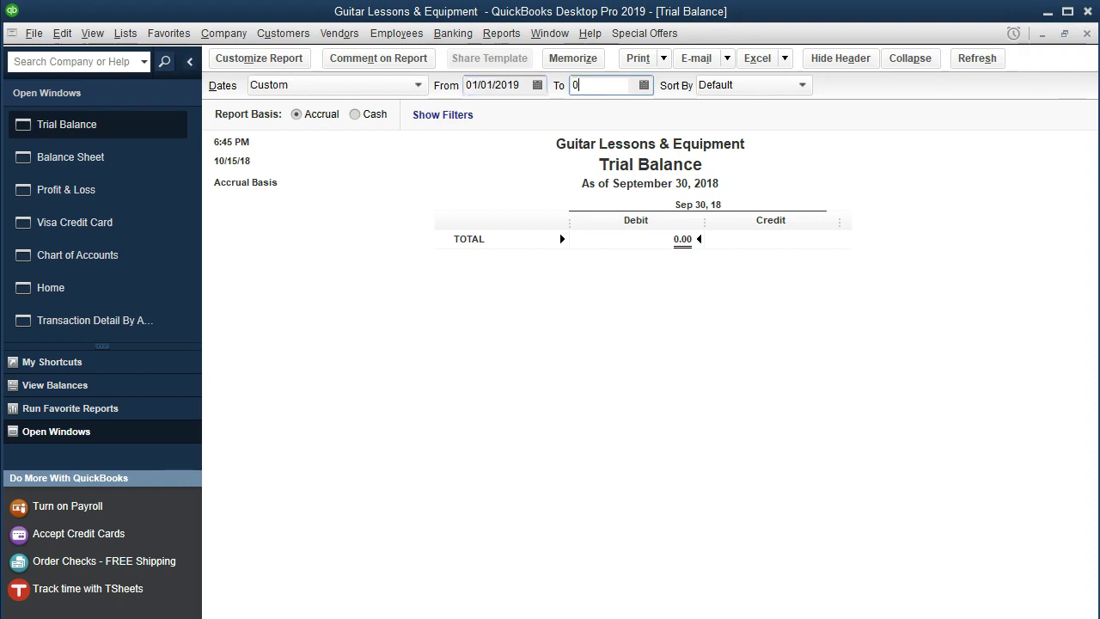
type("22819")
key("Tab")
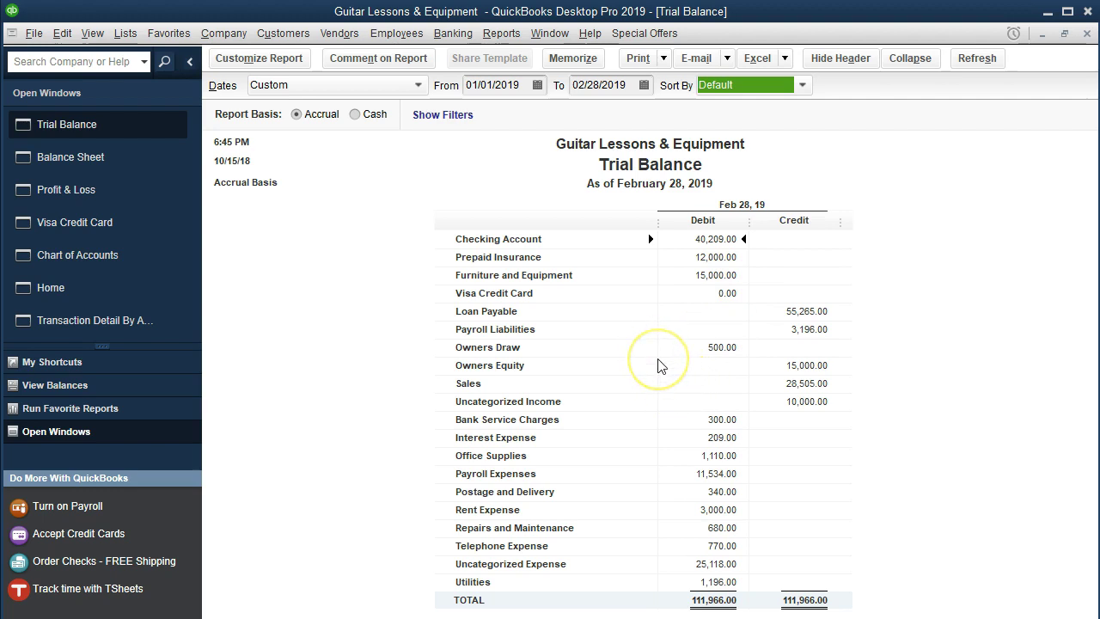
Step: Review the transactions behind the Visa Credit Card balance on the Trial Balance and close their detail report
left_click(710, 293)
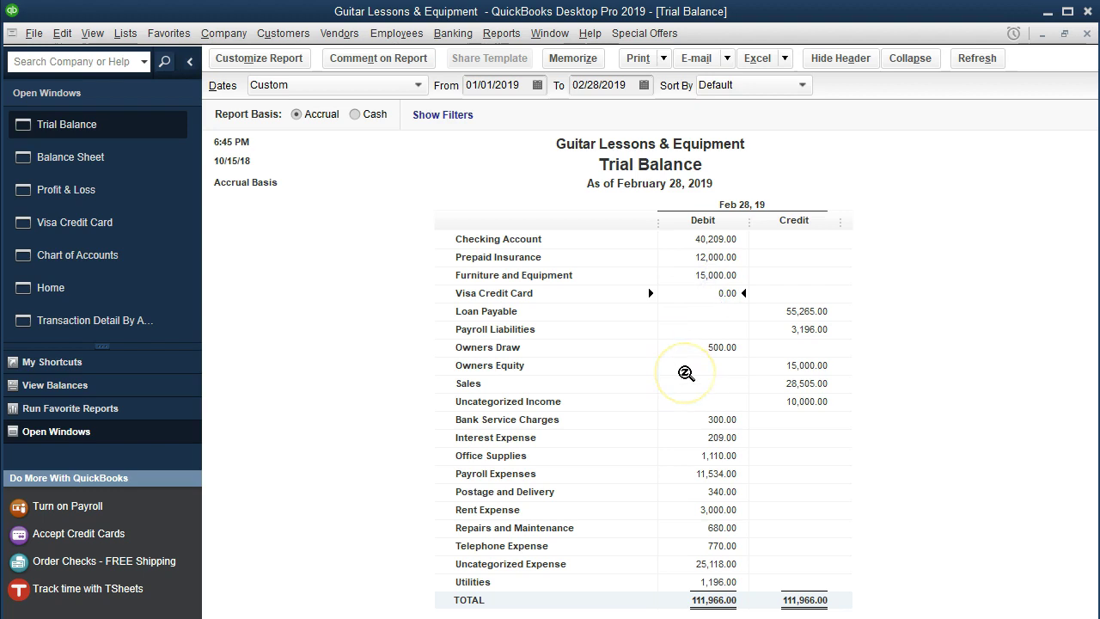
double_click(696, 294)
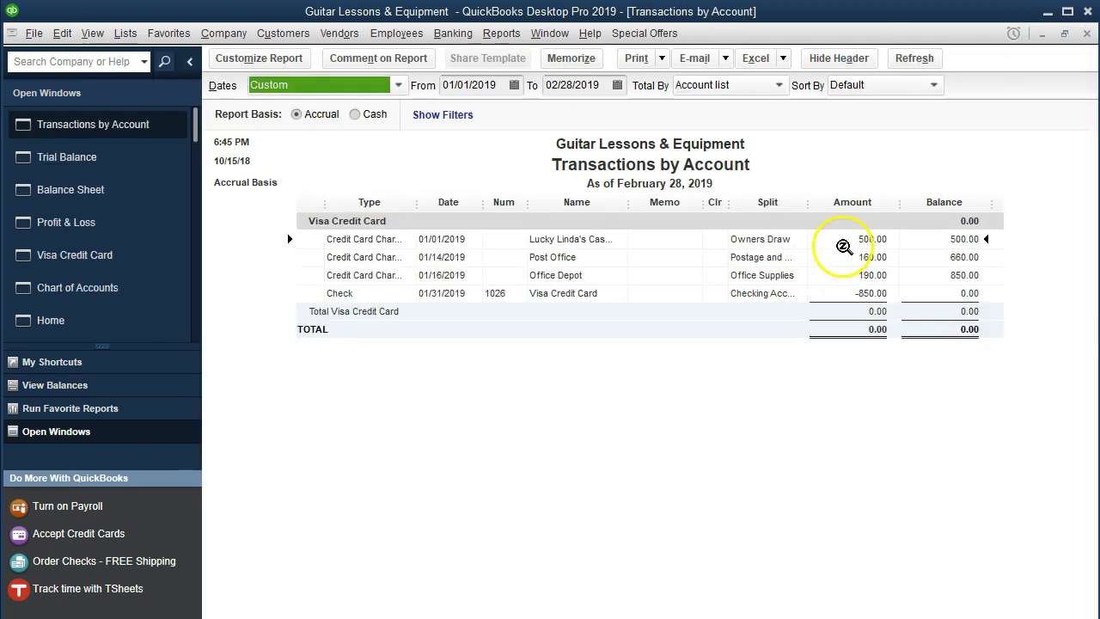
left_click(845, 275)
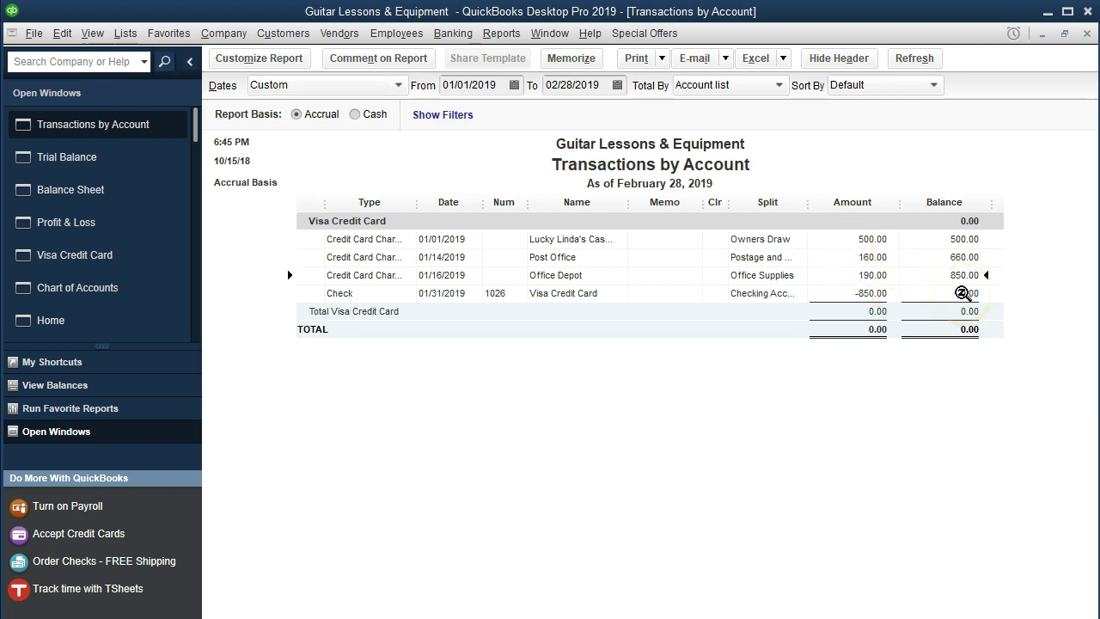
left_click(873, 294)
left_click(1087, 35)
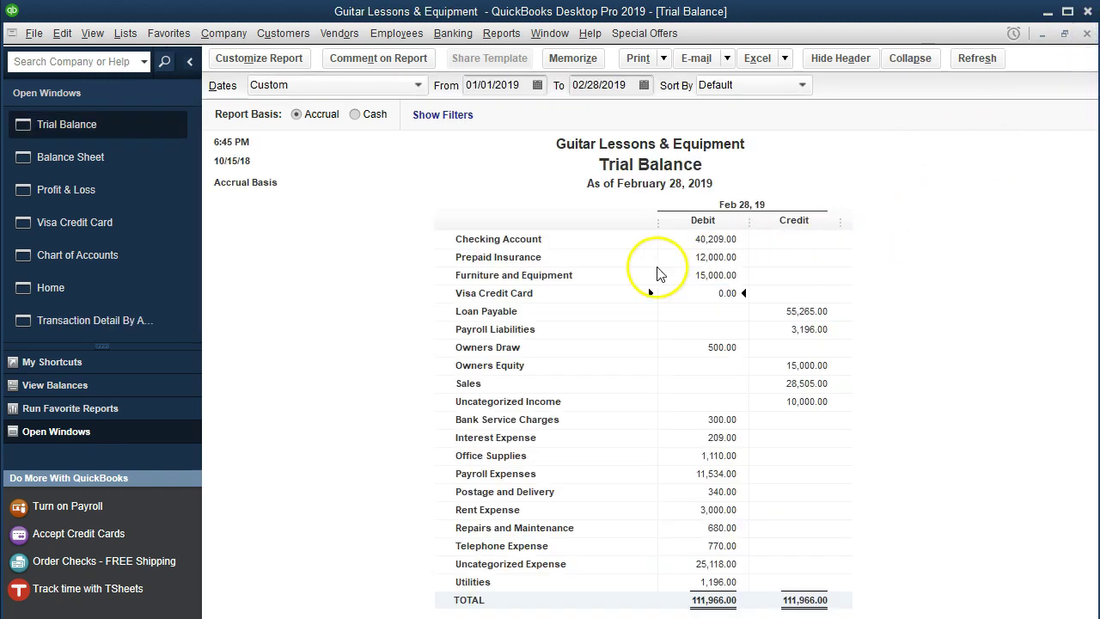
Step: Open the Checking Account register, find the 02/12/2019 Visa Credit Card check 1016 to examine its account and amount, and close the register
left_click(501, 33)
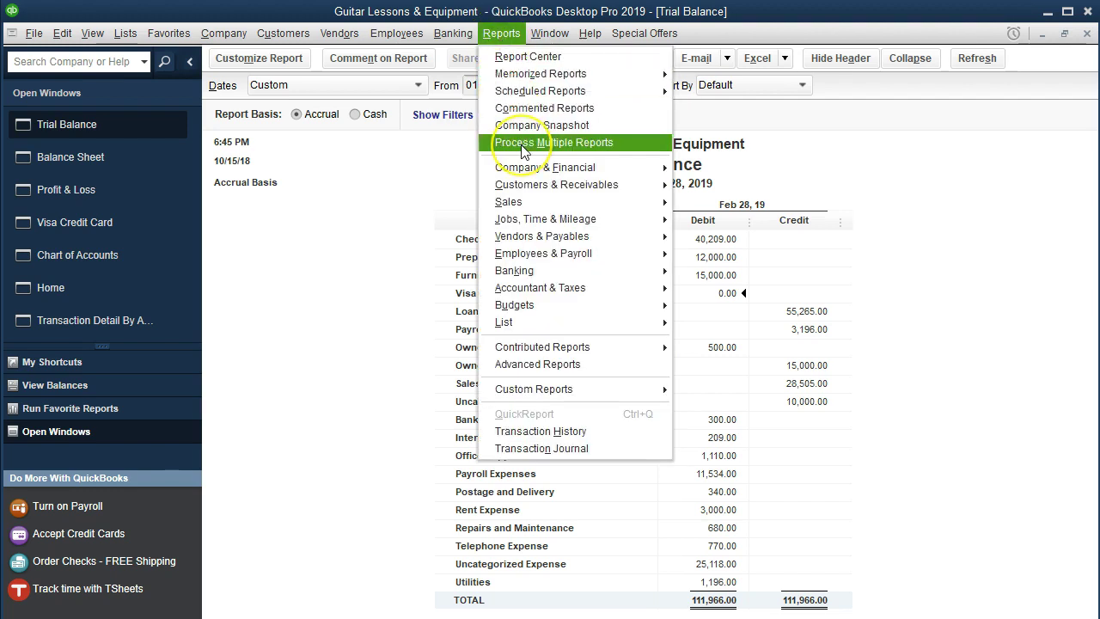
mouse_move(443, 27)
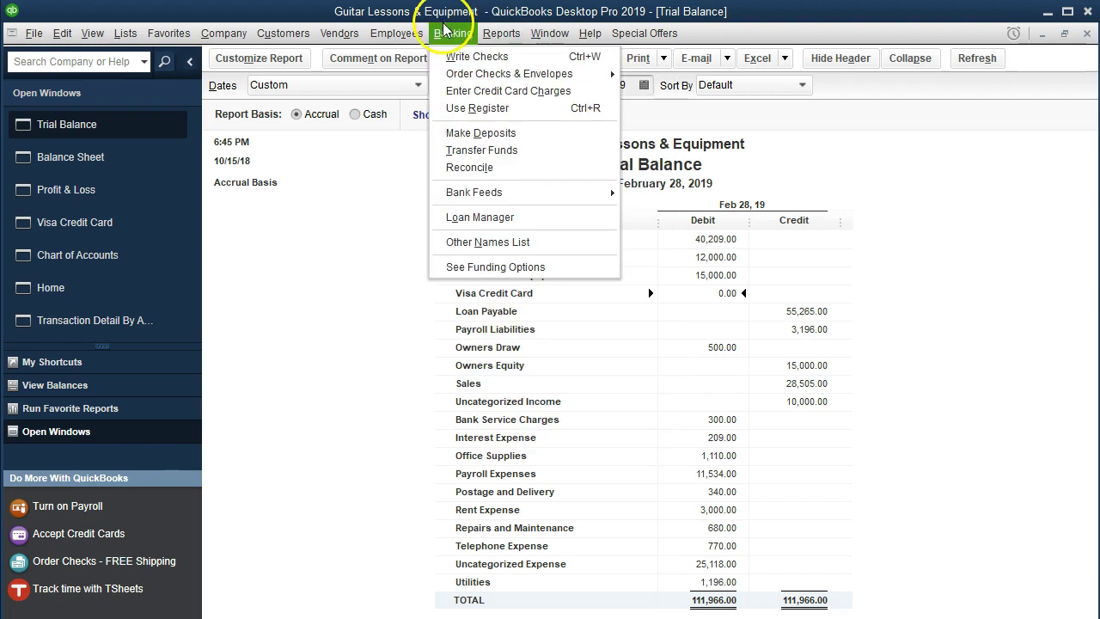
left_click(464, 109)
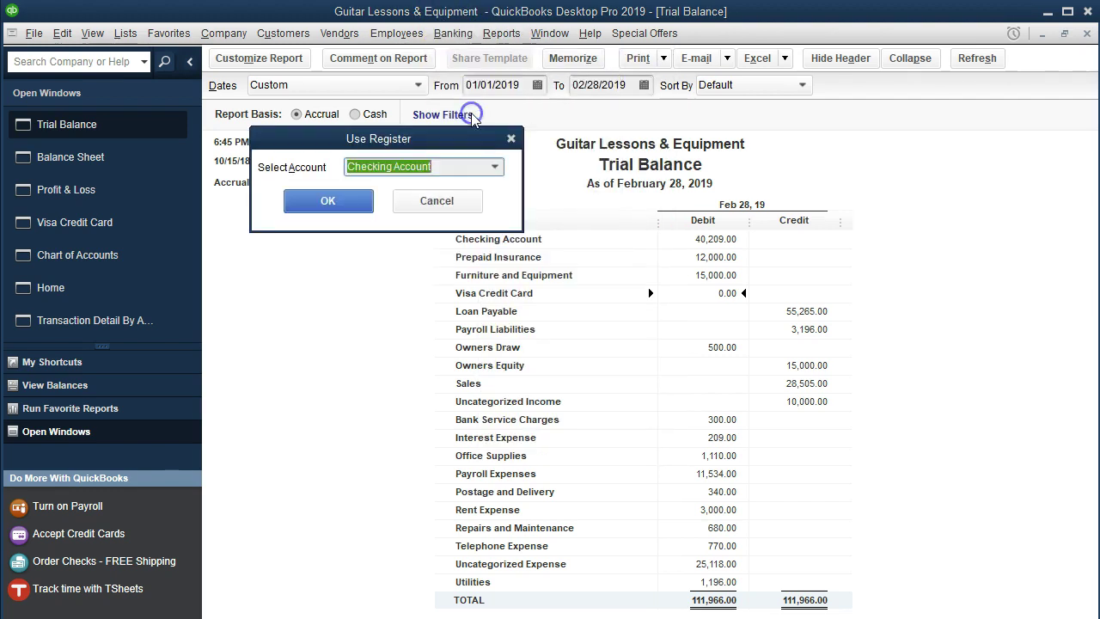
left_click(364, 209)
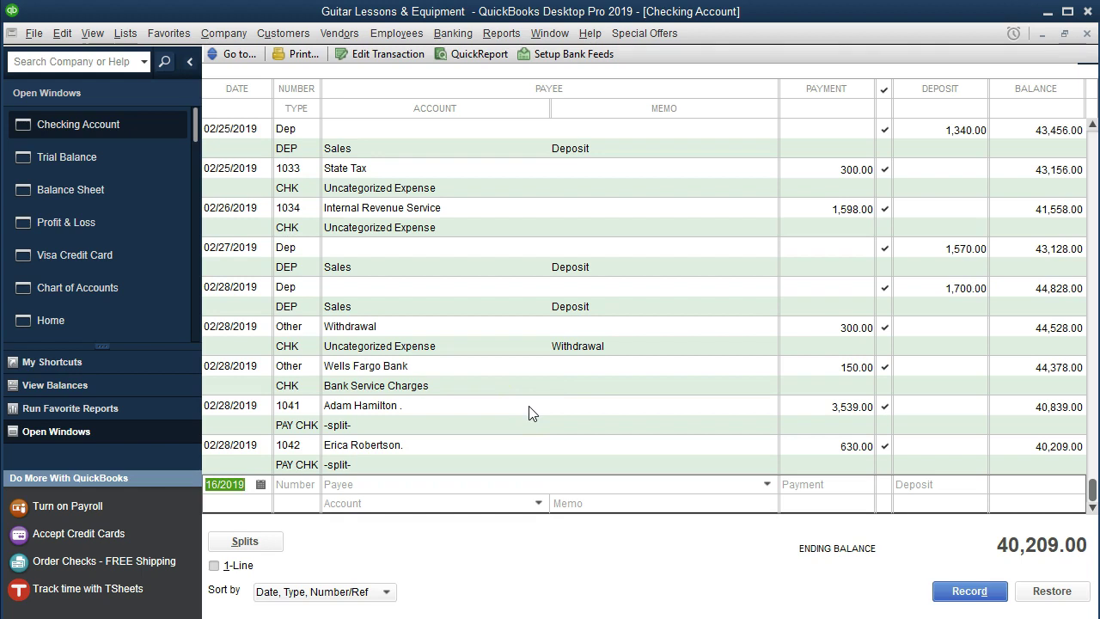
left_click(461, 446)
scroll(462, 446, "up", 3)
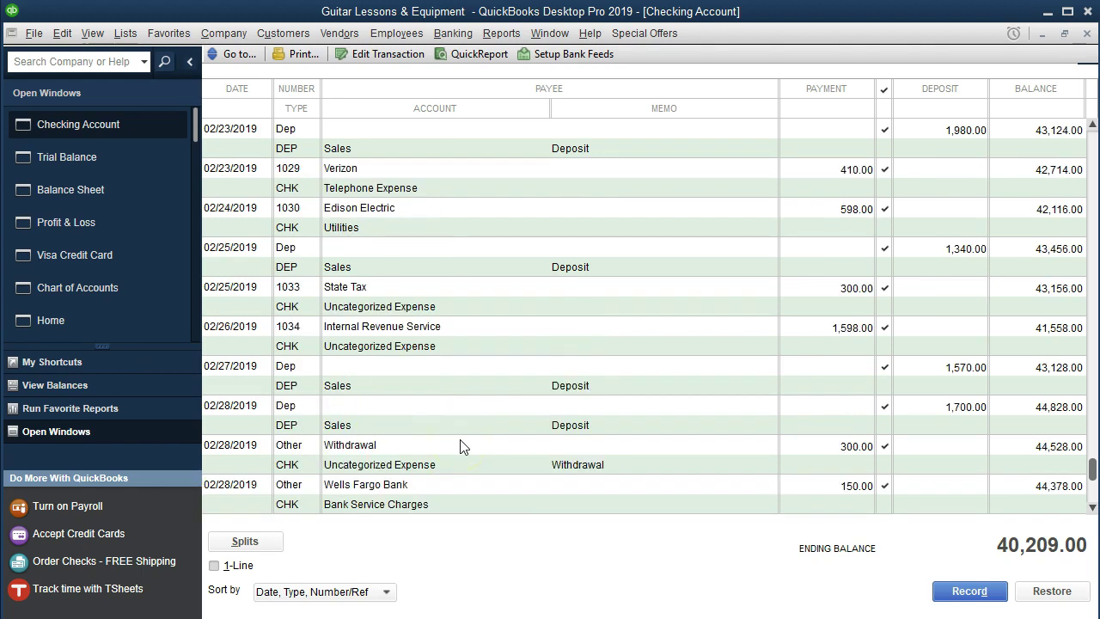
left_click(391, 464)
scroll(391, 460, "up", 2)
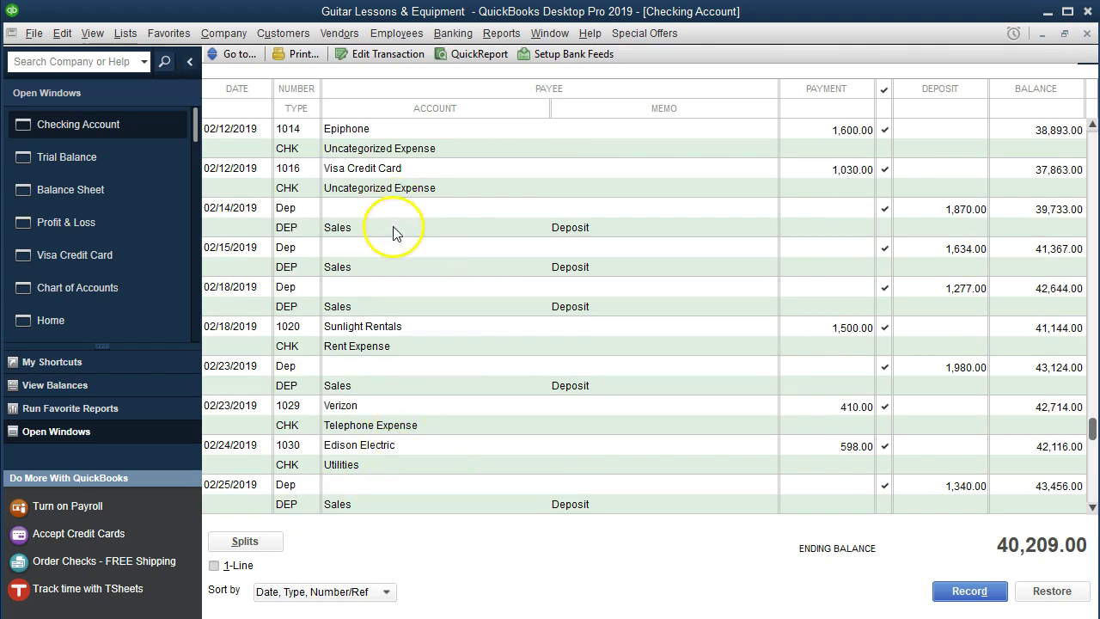
scroll(379, 258, "up", 2)
left_click(365, 297)
left_click(804, 301)
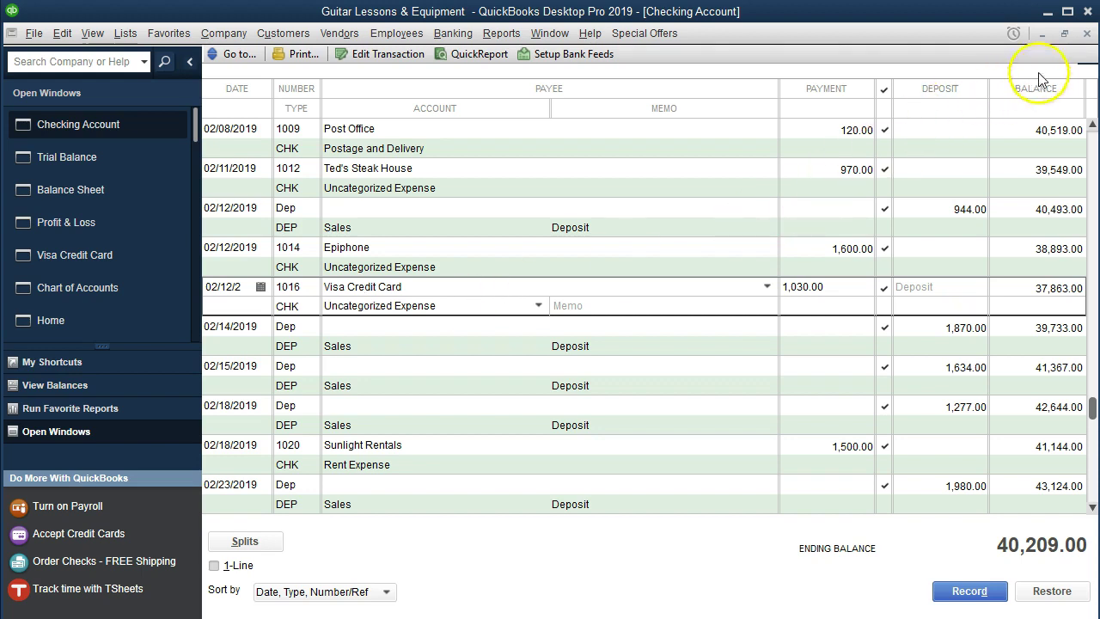
left_click(1087, 33)
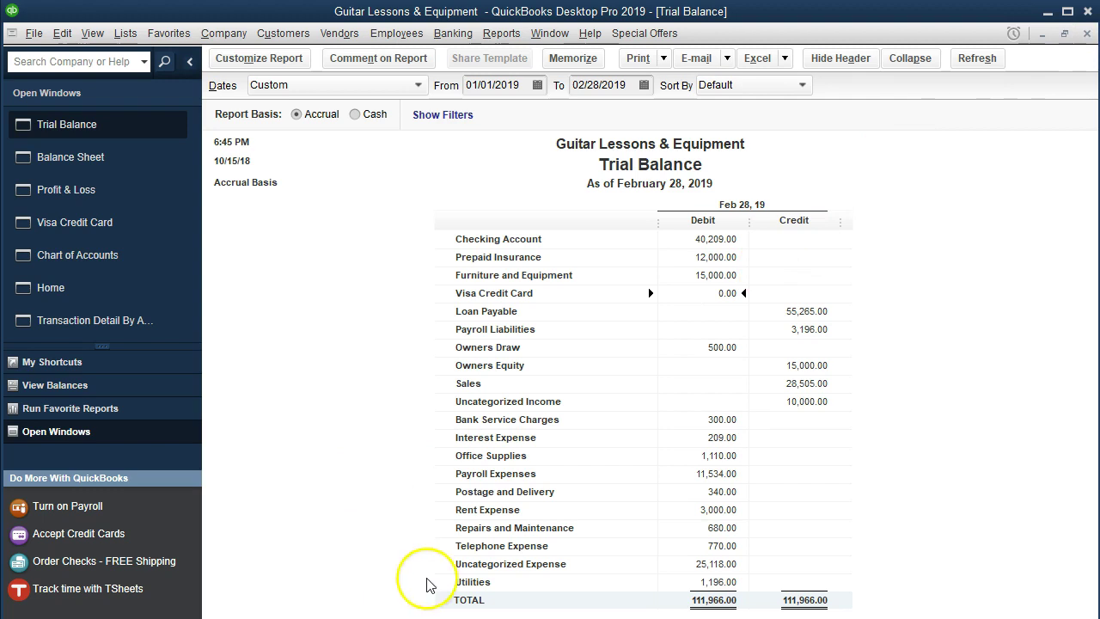
Step: Open the Visa Credit Card register, examine the Office Depot charge's account, and browse the account list for a new entry
mouse_move(780, 618)
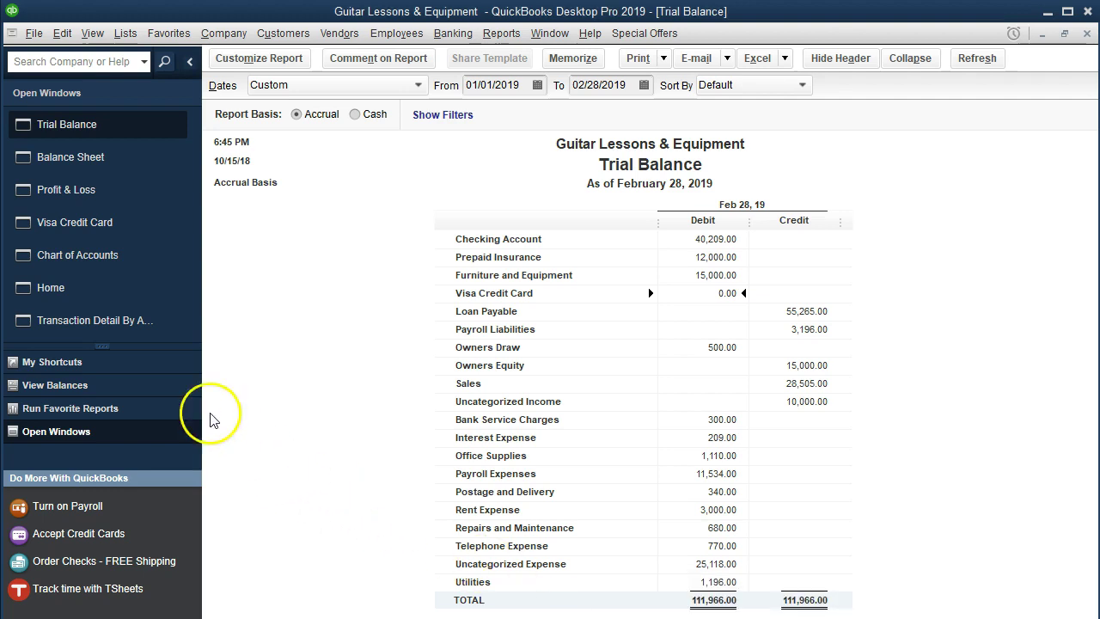
left_click(95, 234)
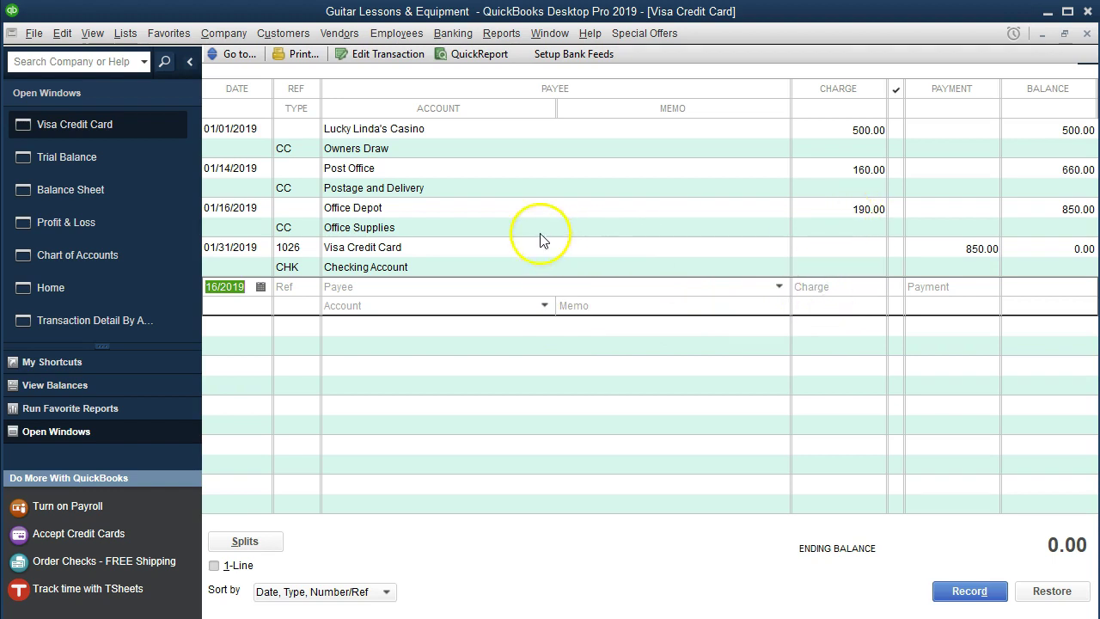
left_click(457, 228)
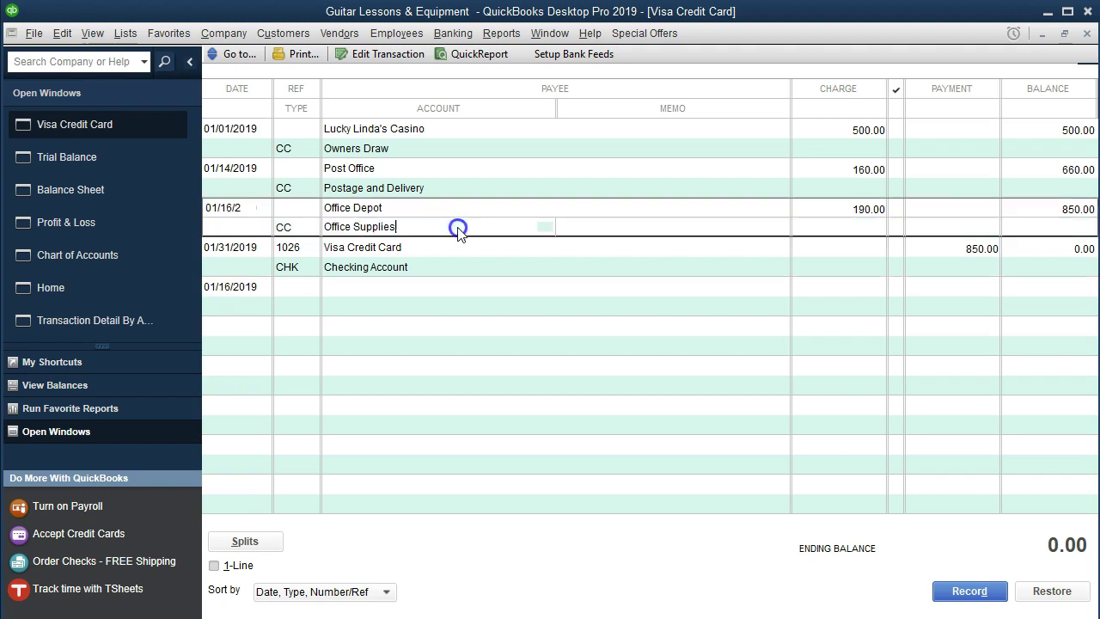
left_click(444, 308)
left_click(544, 305)
scroll(428, 533, "up", 2)
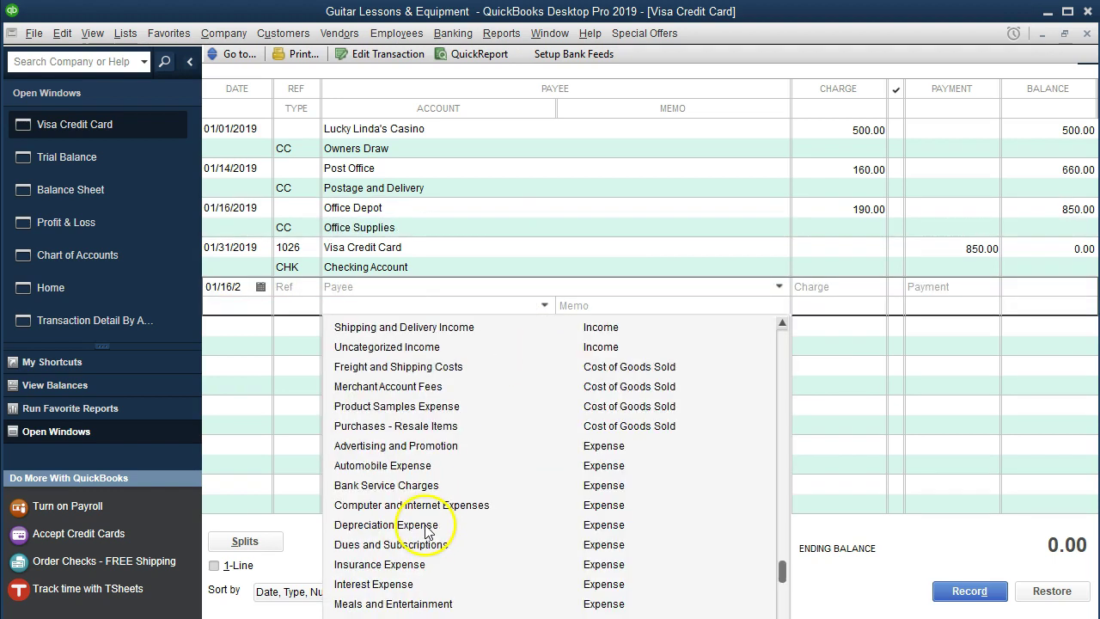
scroll(427, 533, "up", 2)
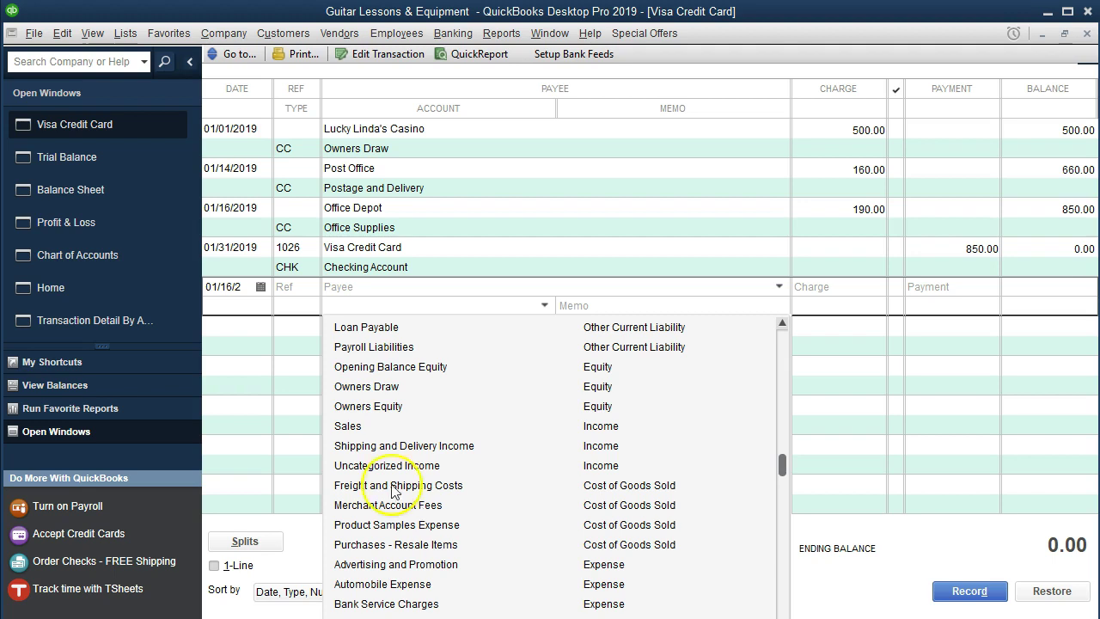
left_click(287, 374)
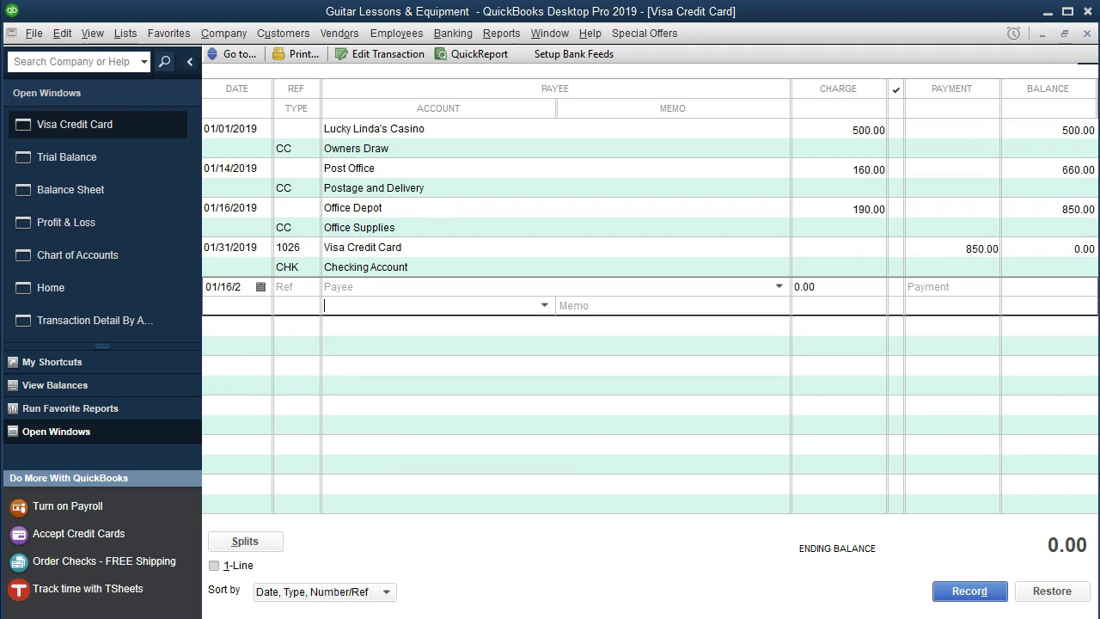
Step: Switch to Adobe Acrobat Reader and review the February charges in Credit Card Feb.pdf
key("ctrl+Tab")
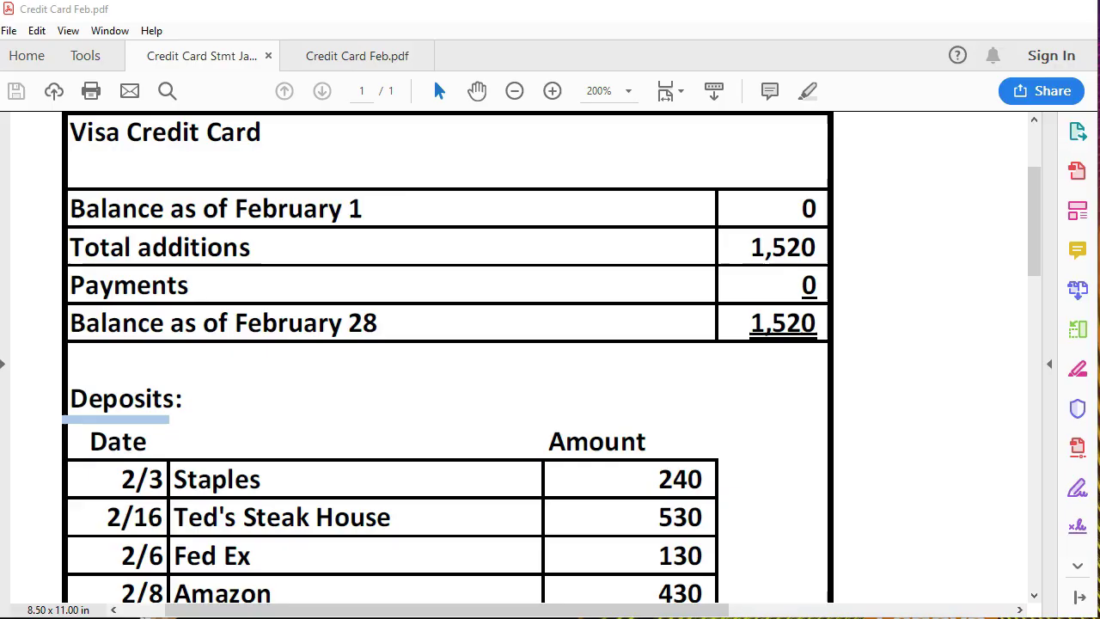
scroll(671, 438, "down", 1)
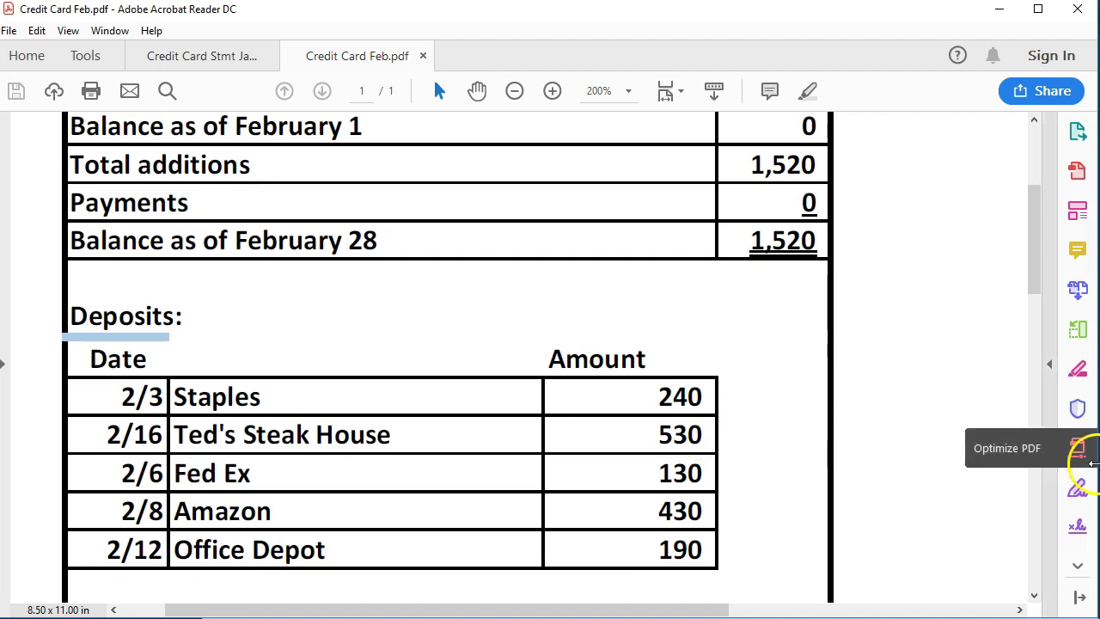
scroll(762, 447, "down", 1)
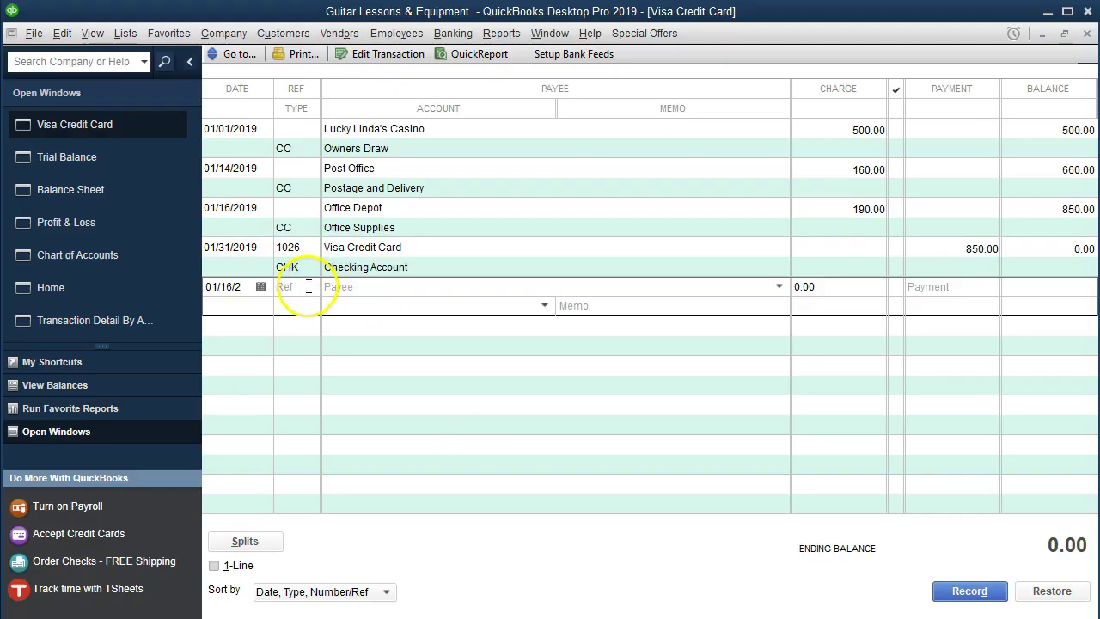
Step: Return to QuickBooks and set the new Visa Credit Card register entry's date to 02/02/2019
left_click(308, 286)
left_click_drag(247, 286, 164, 274)
key("plus")
key("plus")
key("plus")
key("plus")
key("plus")
key("plus")
key("plus")
key("plus")
key("plus")
key("plus")
key("plus")
key("plus")
key("plus")
key("plus")
key("plus")
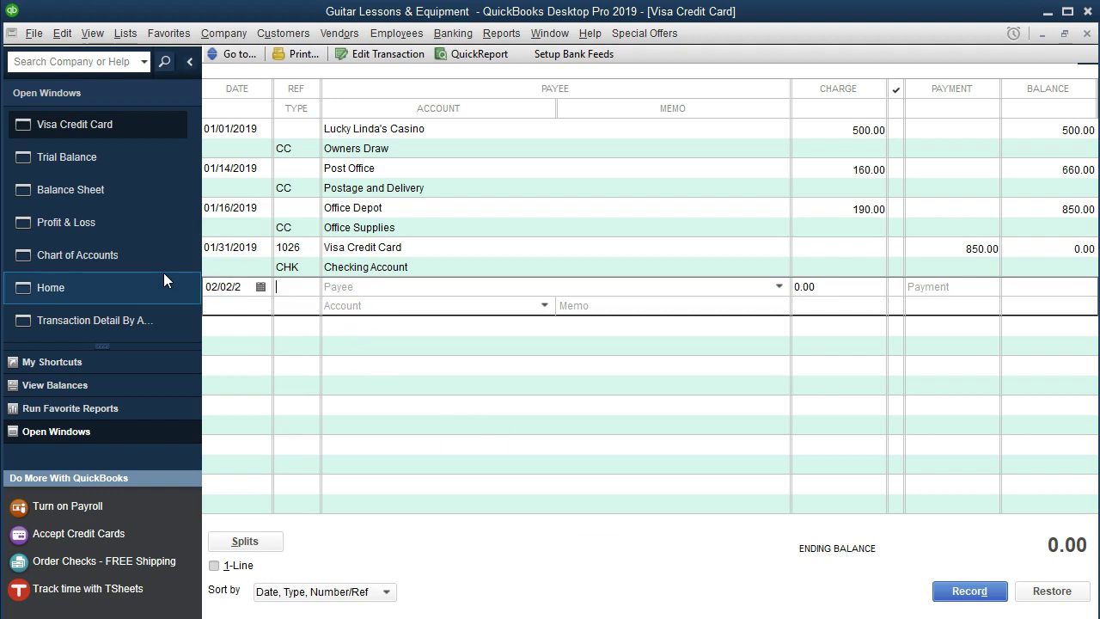
Step: Record a 02/03/2019 Visa charge of 240.00 to Staples Office Supplies under the Office Supplies account
left_click(234, 287)
key("plus")
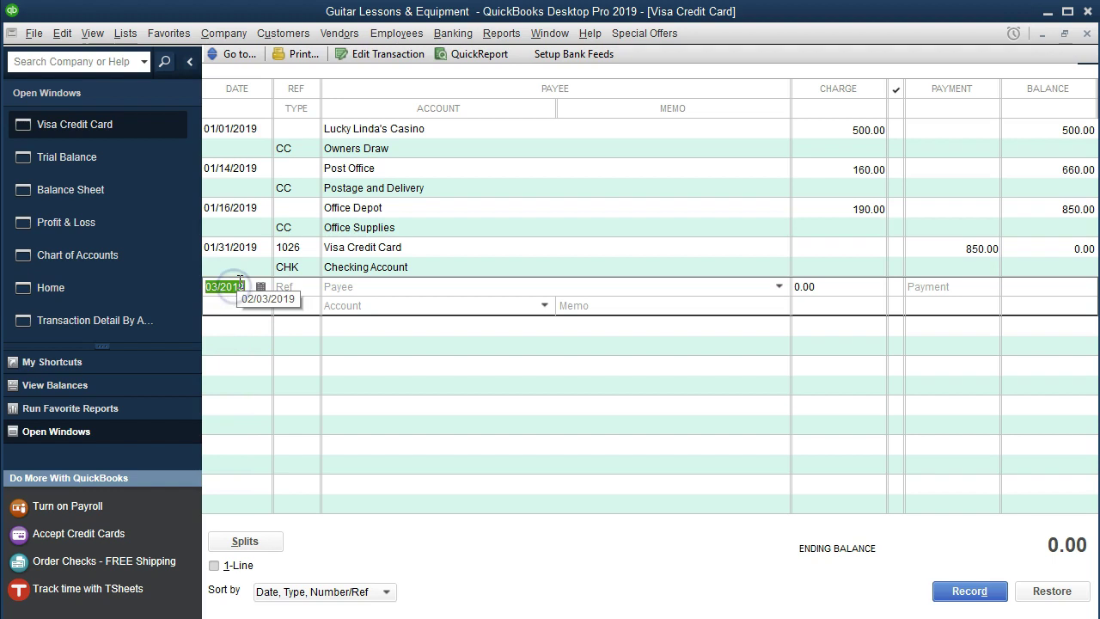
key("Tab")
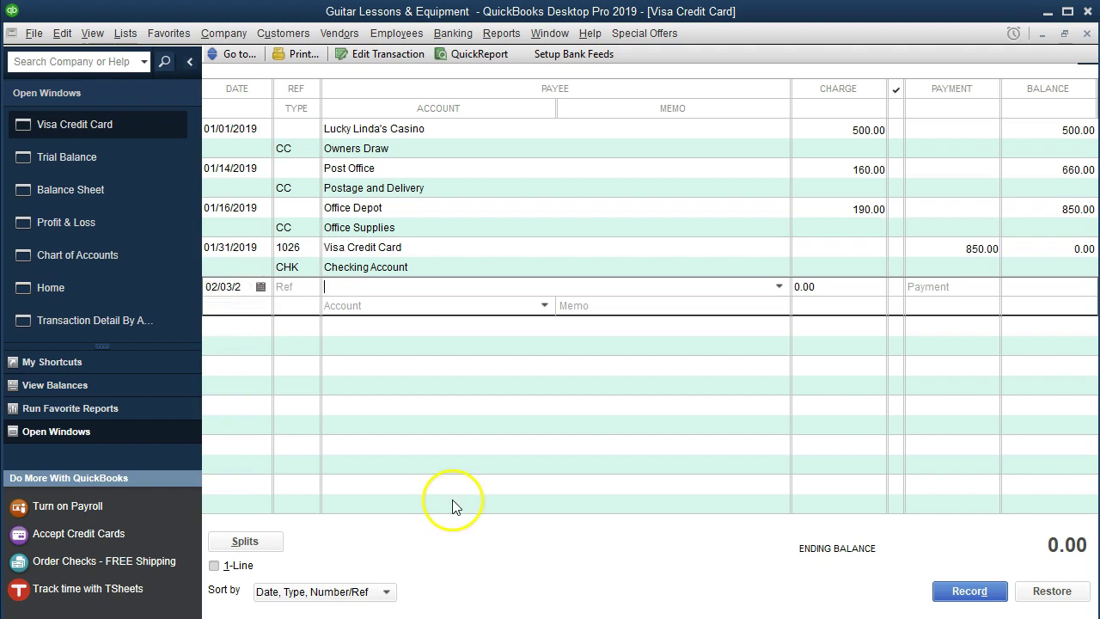
type("Staples Office Supplies")
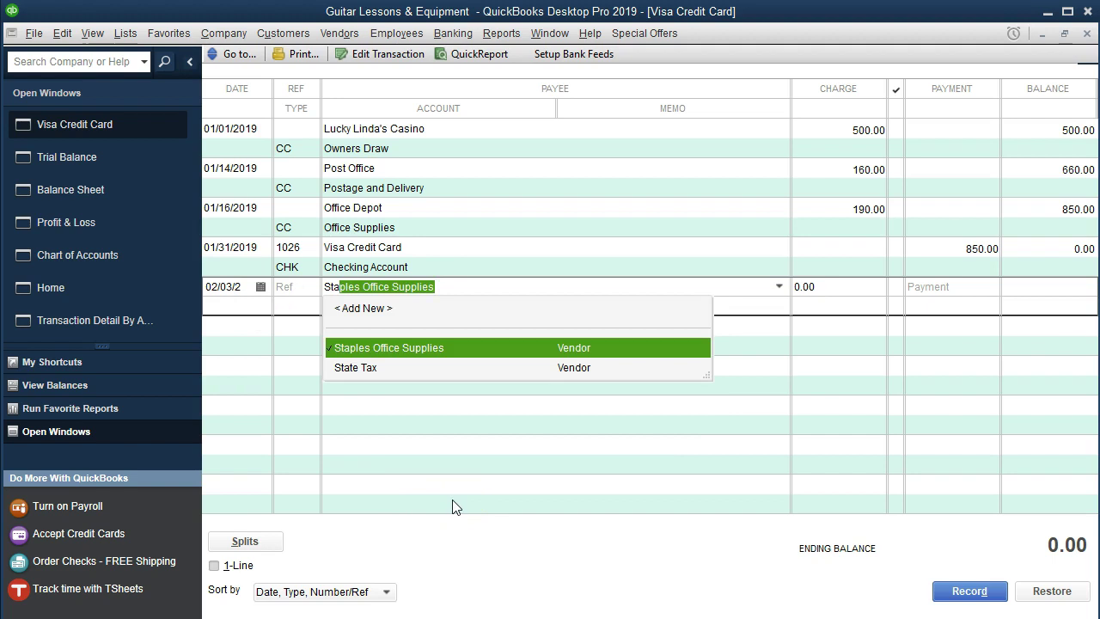
key("Tab")
type("240")
key("Tab")
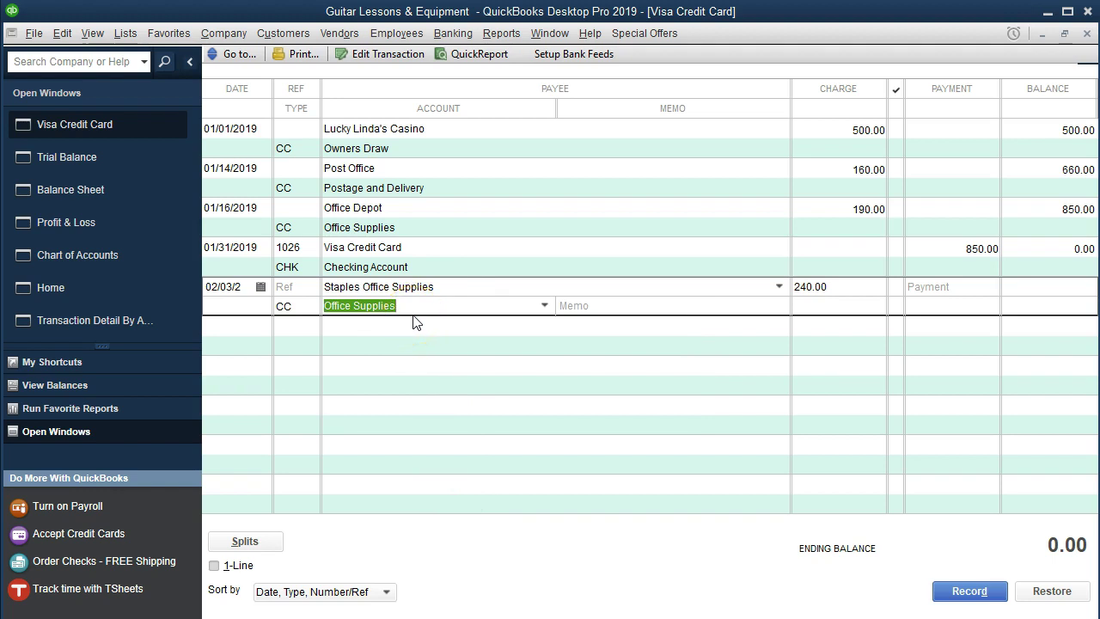
key("Return")
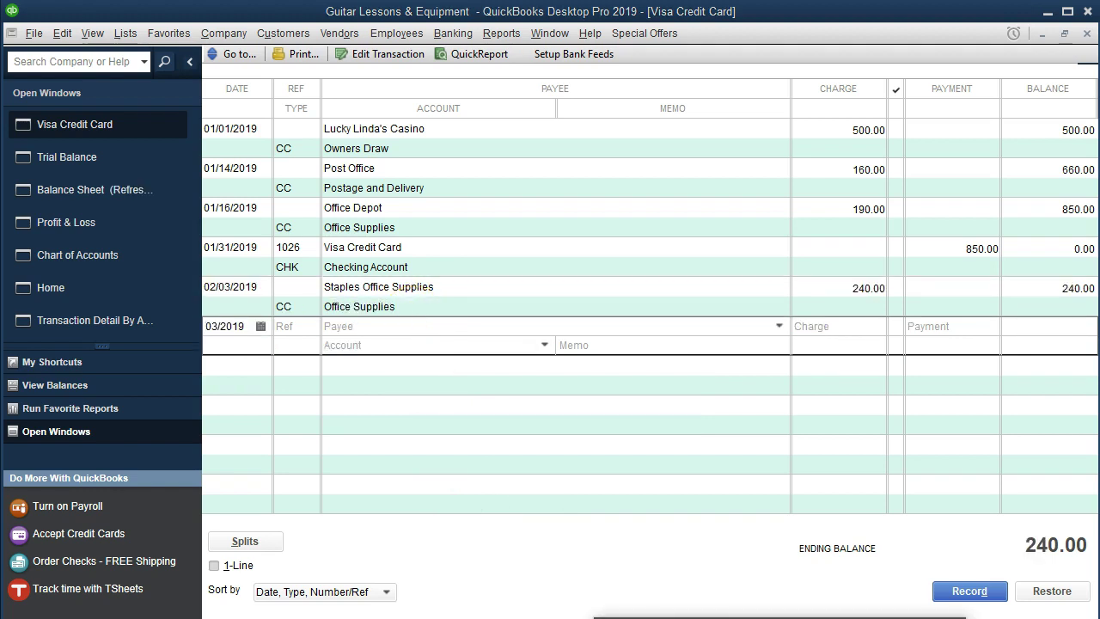
Step: Check the February statement in Acrobat Reader and start a new register entry dated 02/16/2019 with payee Ted's Steak House
key("alt+Tab")
key("alt+Tab")
left_click(237, 325)
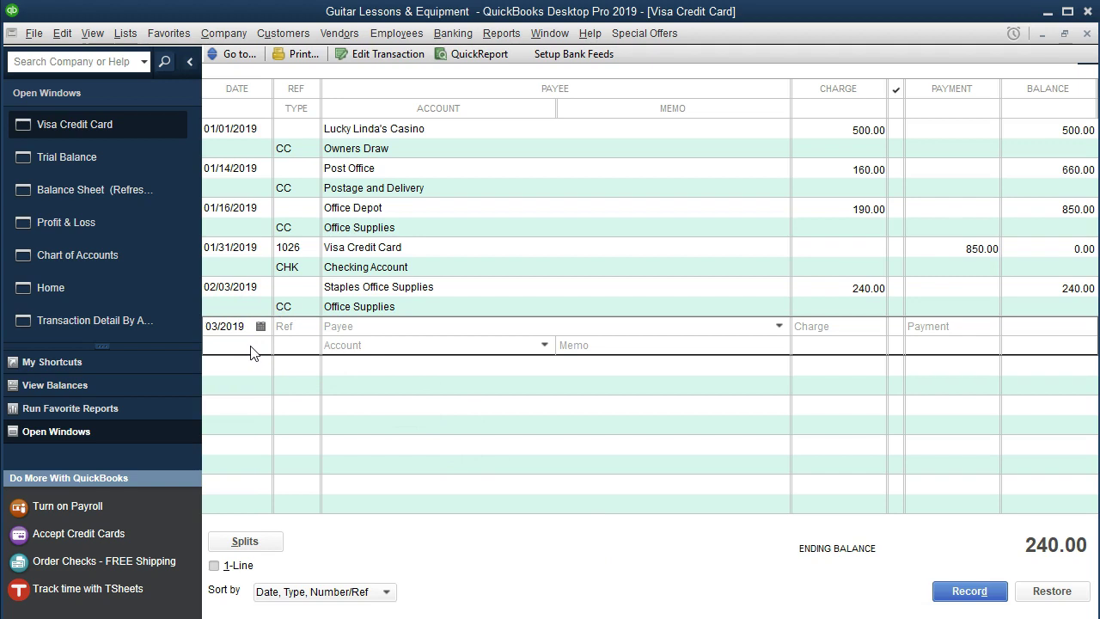
key("plus")
key("plus")
key("plus")
key("plus")
key("plus")
key("plus")
key("plus")
key("plus")
key("plus")
key("plus")
key("plus")
key("plus")
key("Tab")
key("Tab")
type("Te")
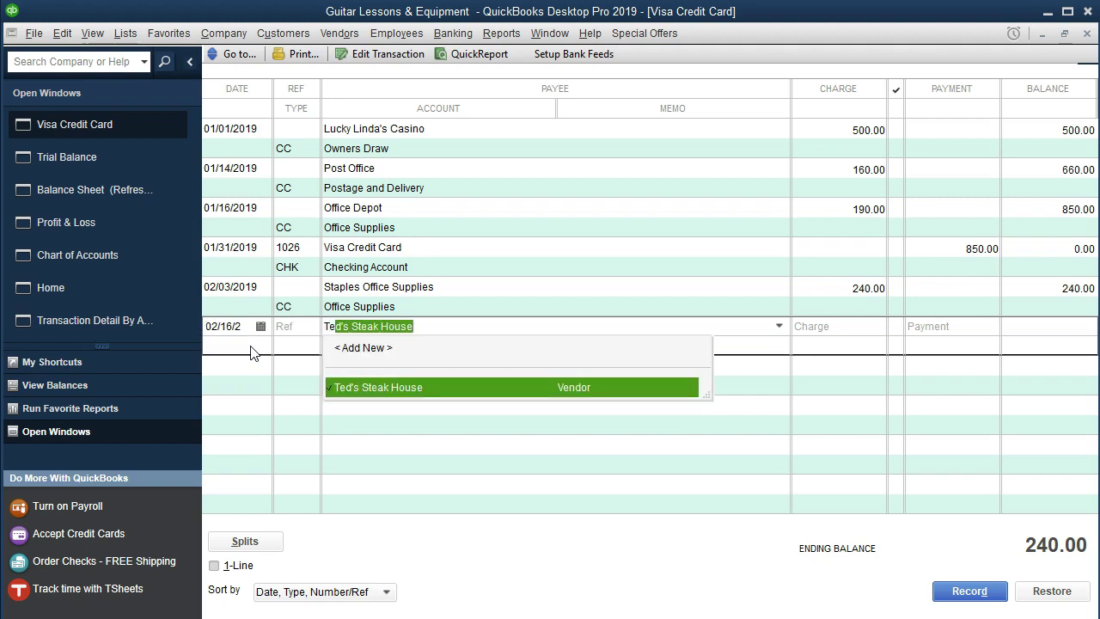
key("Tab")
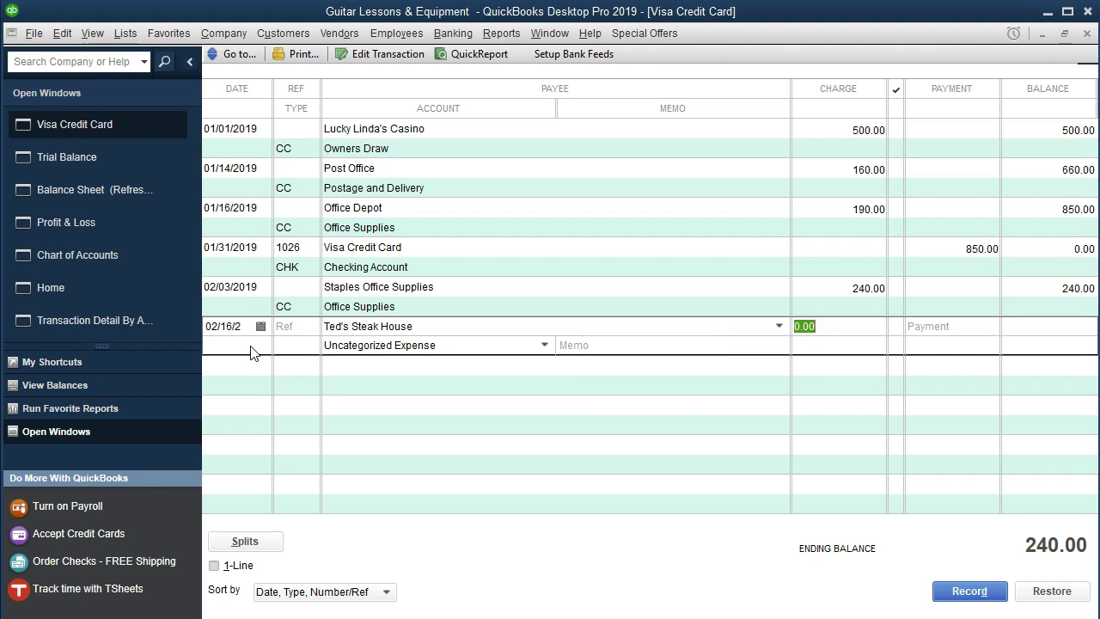
Step: Set the Ted's Steak House charge to 530.00 under Meals and Entertainment and record the entry
type("530")
key("Tab")
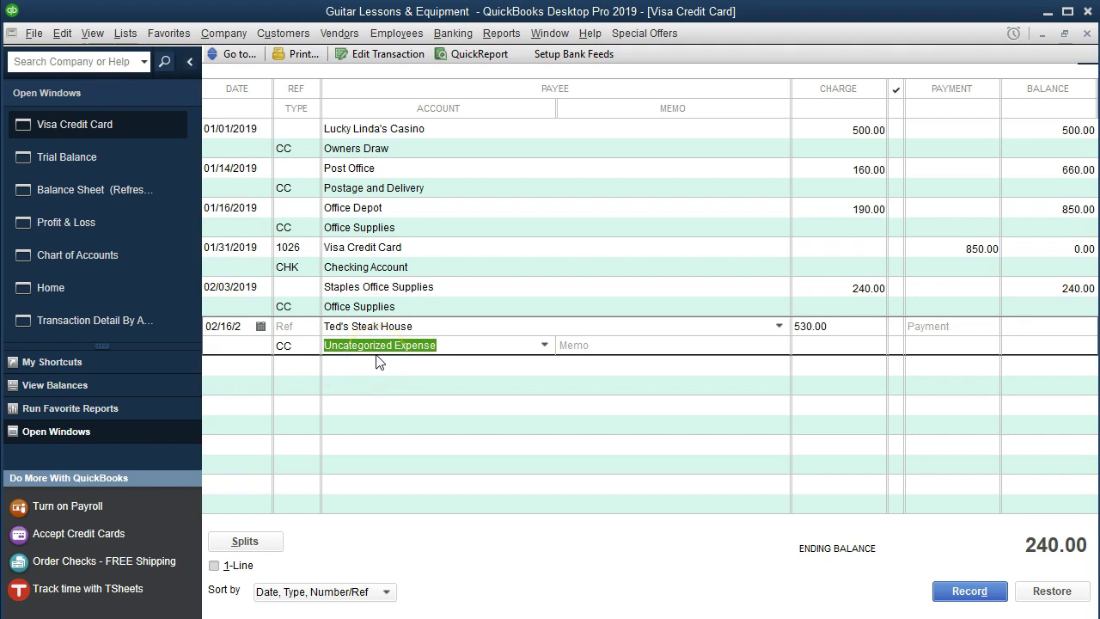
left_click(544, 345)
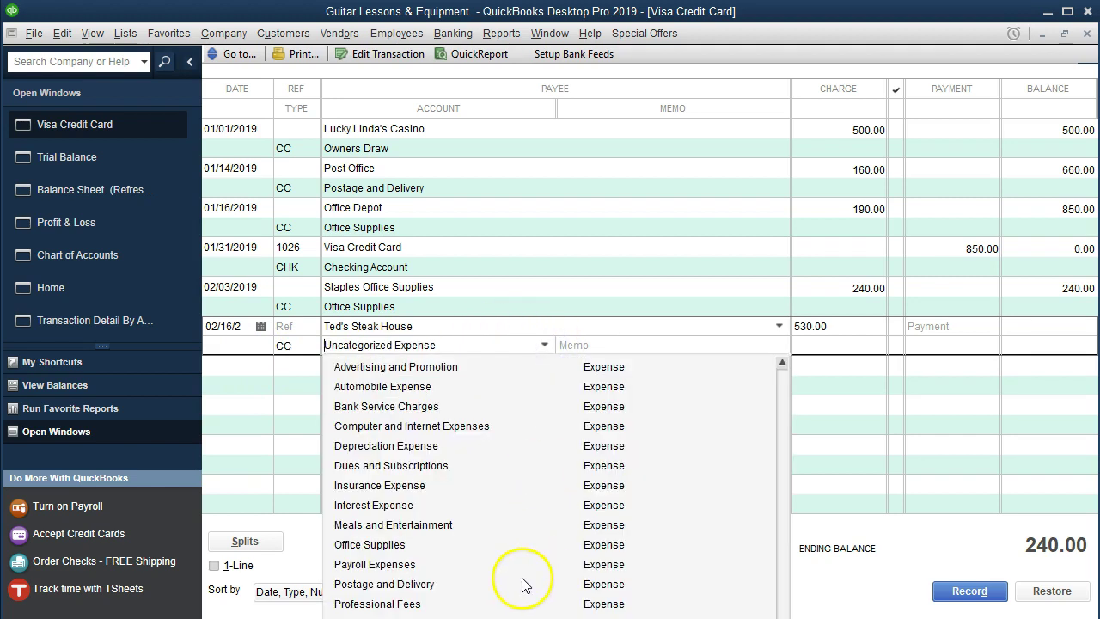
left_click(434, 525)
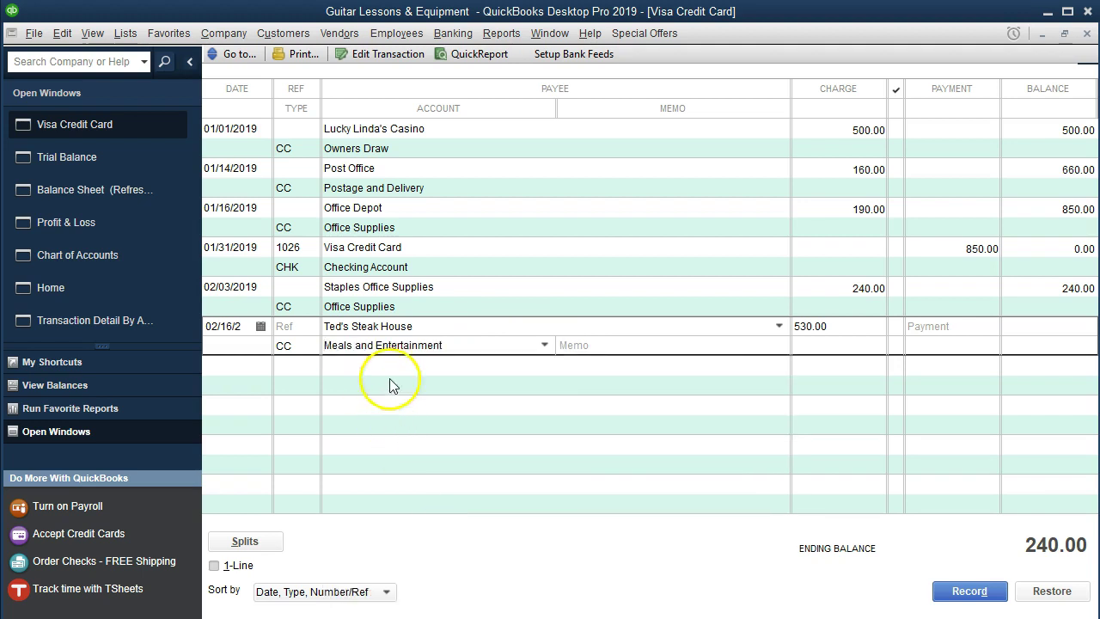
key("Tab")
key("Return")
Step: Consult the statement in Acrobat Reader and date the next Visa register entry 02/06/2019
key("alt+Tab")
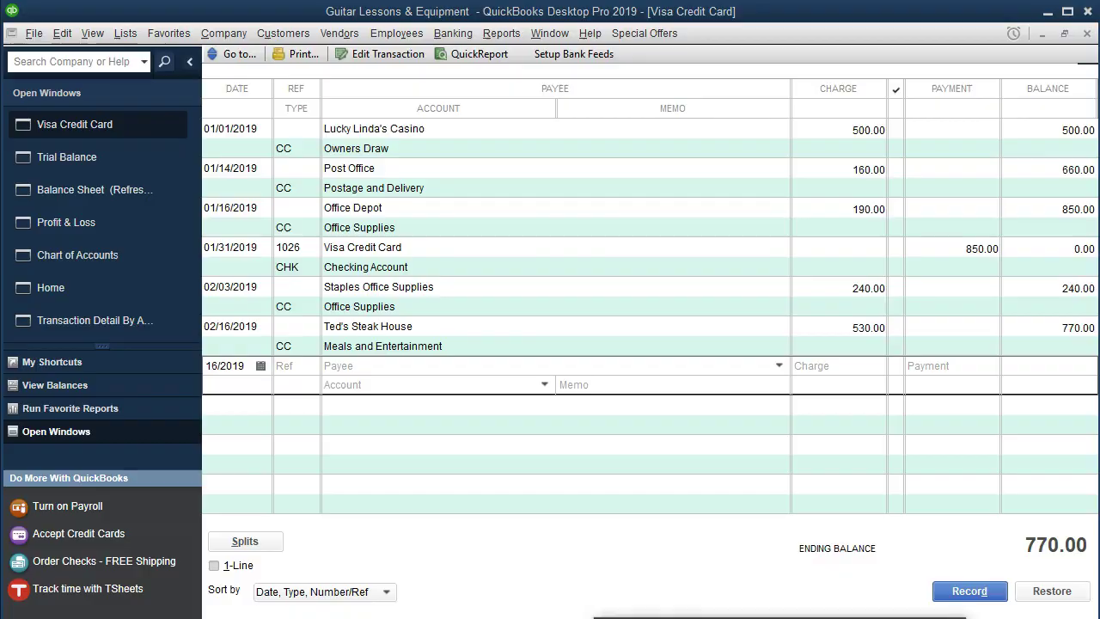
key("alt+Tab")
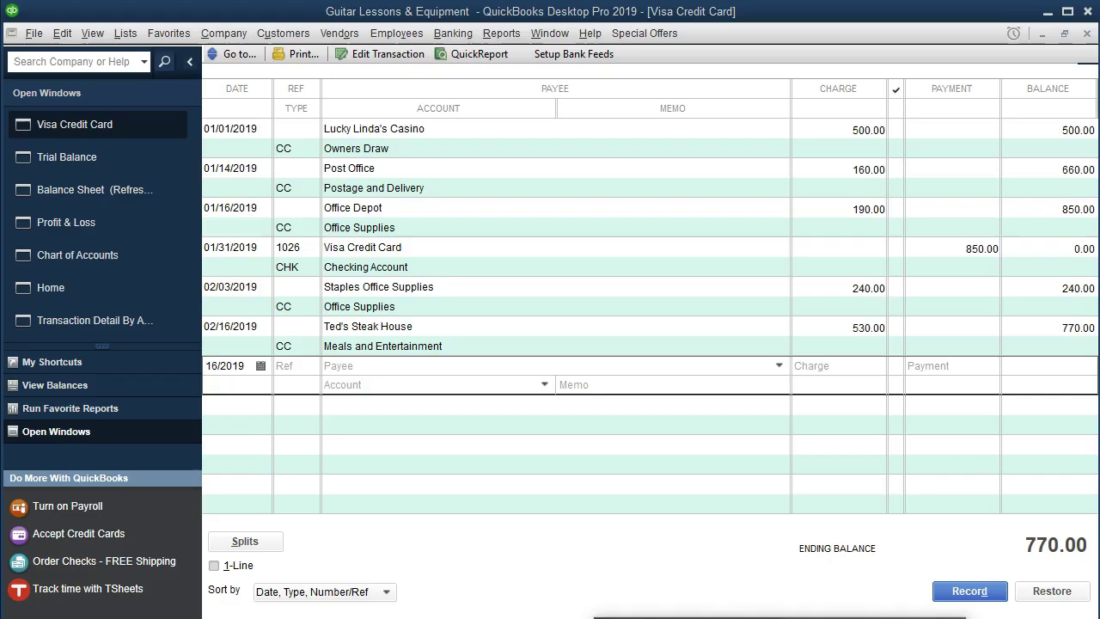
left_click(227, 365)
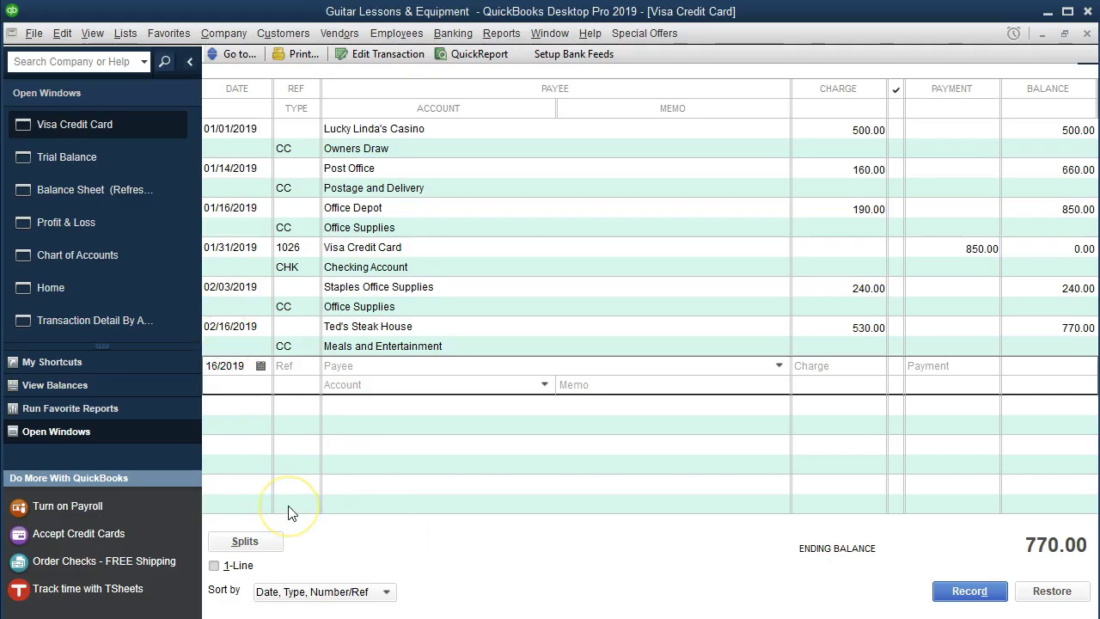
key("plus")
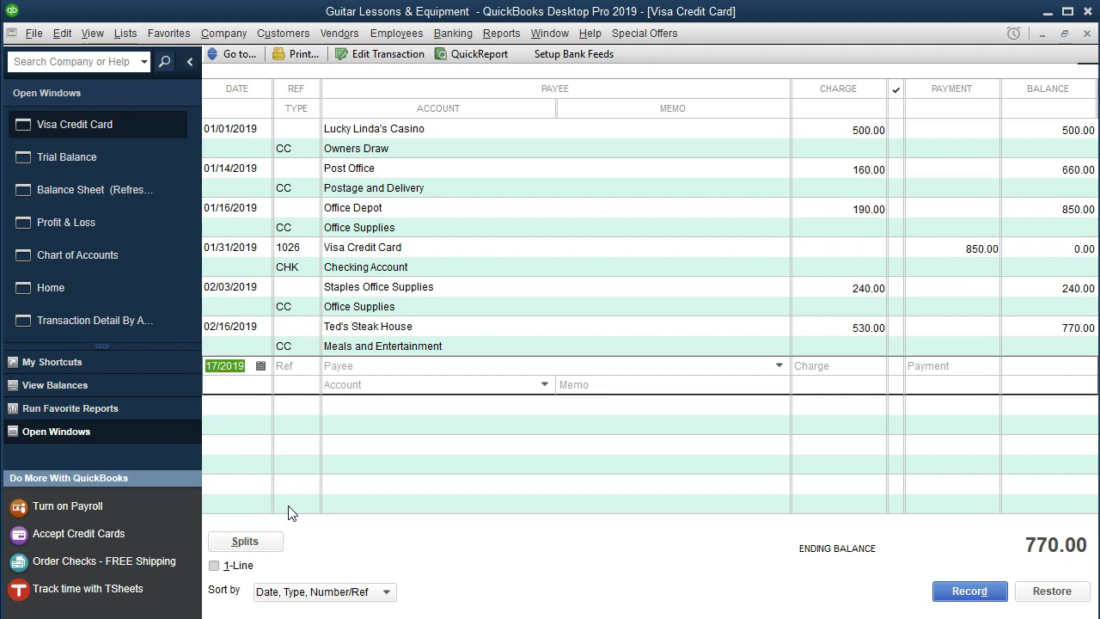
key("minus")
key("minus")
key("minus")
key("minus")
key("minus")
key("minus")
key("minus")
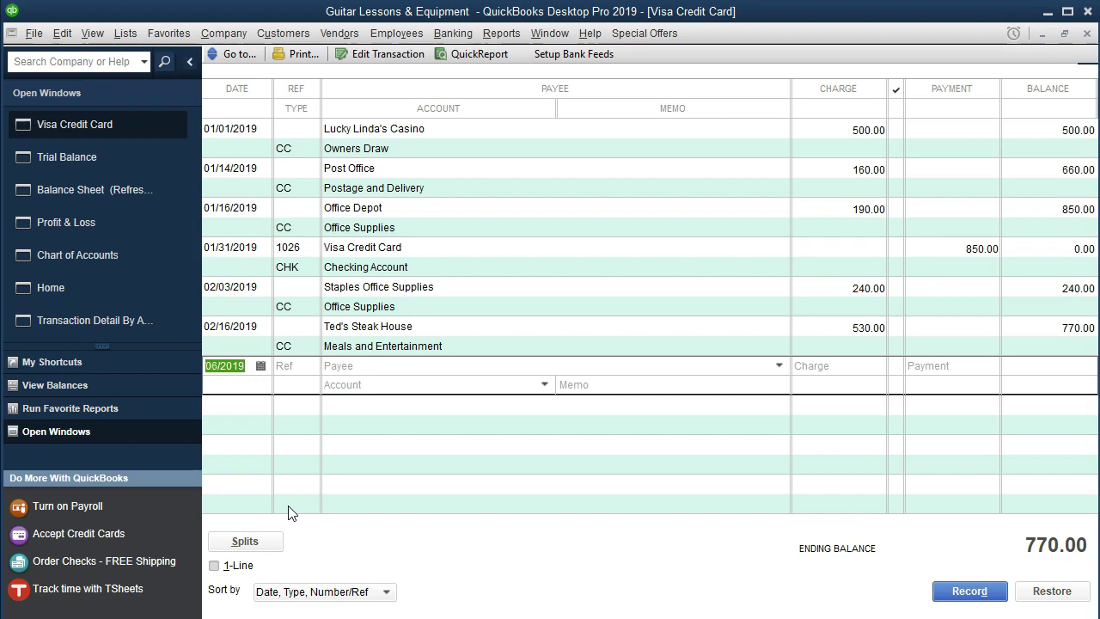
Step: Enter Fed Ex as the new entry's payee and quick-add it to the name list as a vendor
key("Tab")
key("Tab")
type("Fed")
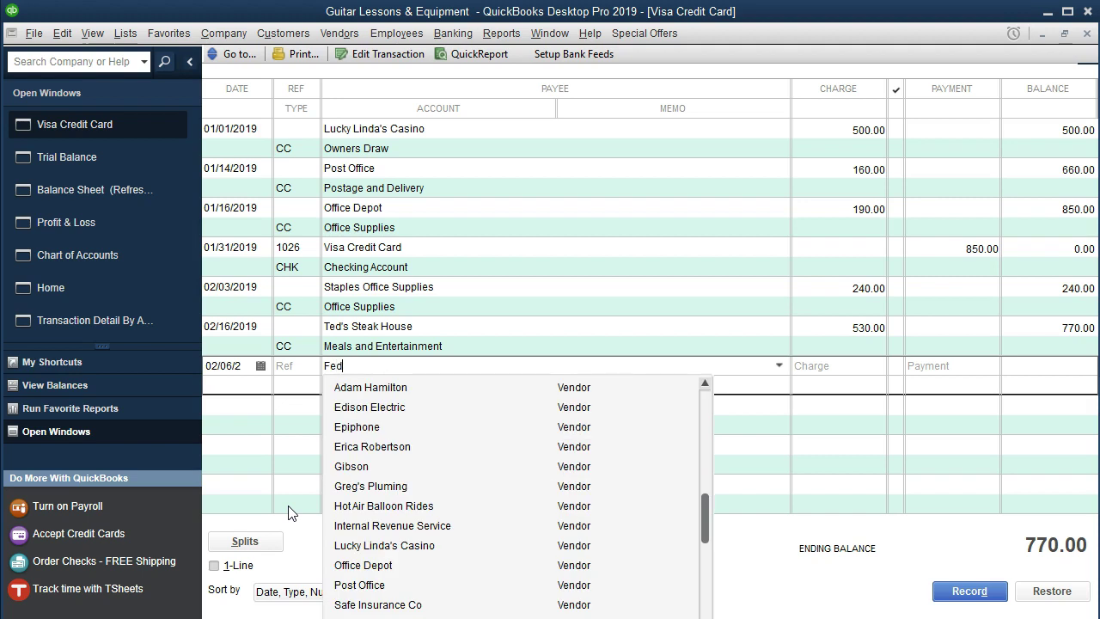
type(" Ex")
key("Tab")
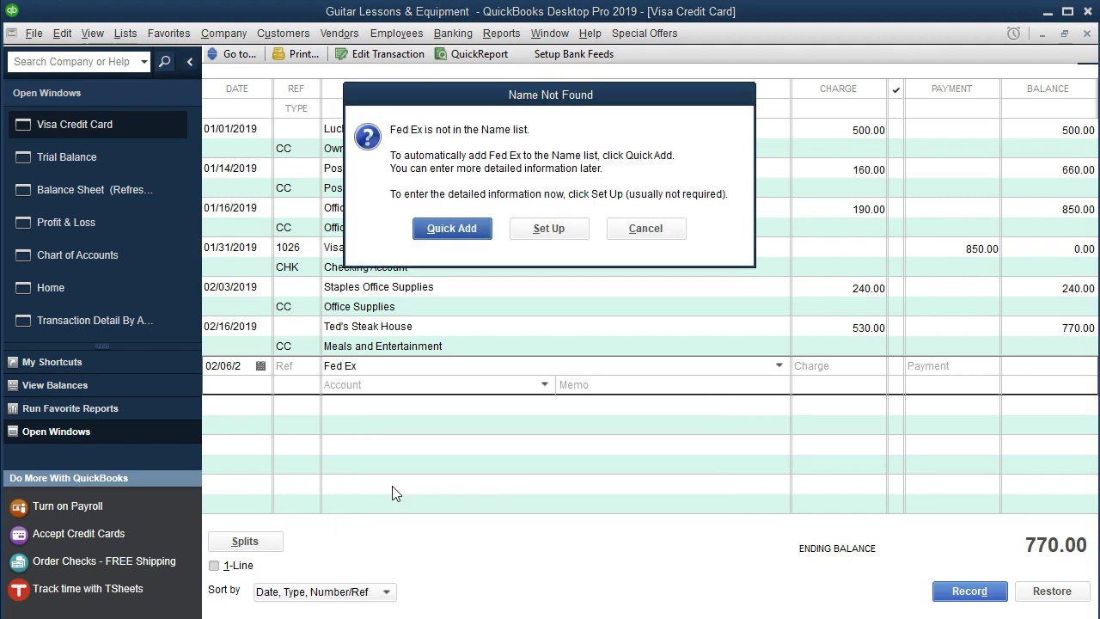
left_click(387, 227)
left_click(584, 318)
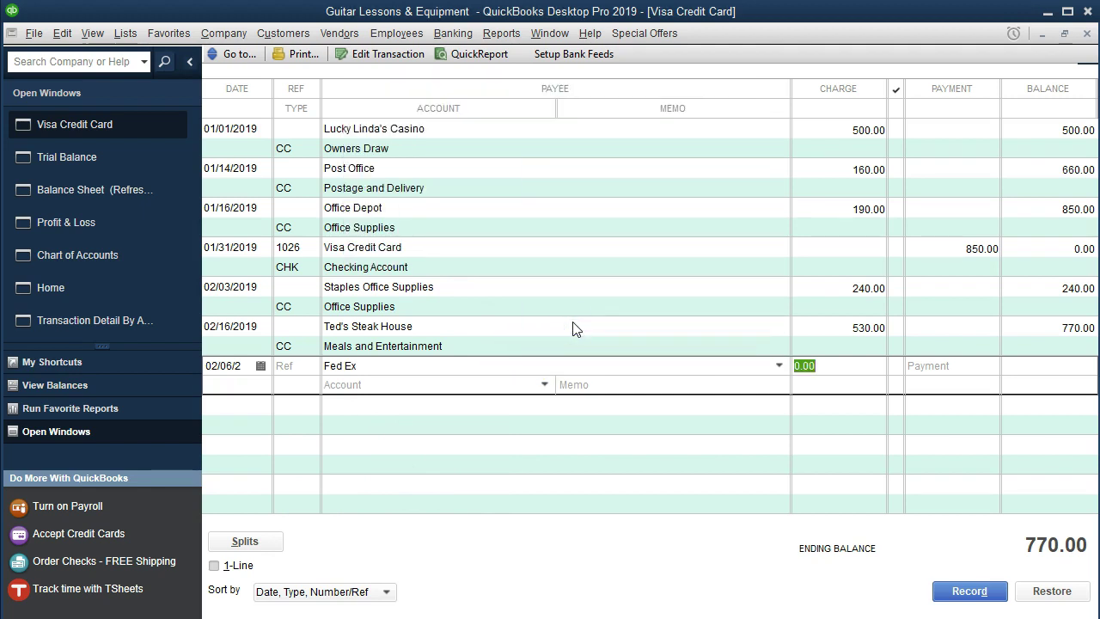
Step: Set the Fed Ex charge to 130.00 under Postage and Delivery and record the entry
type("130")
key("Tab")
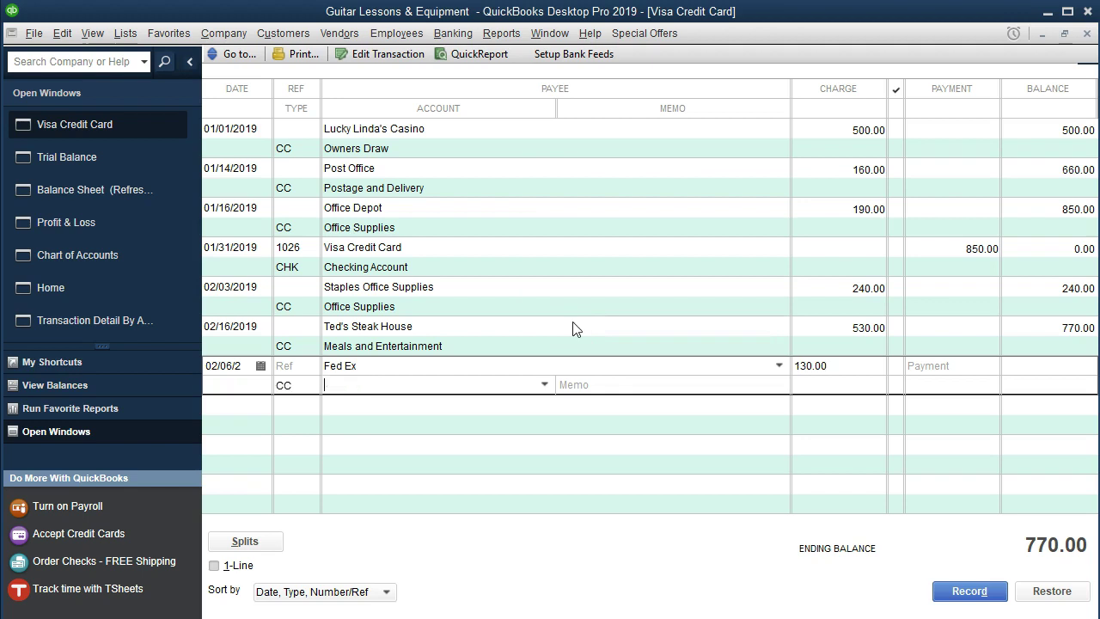
type("O")
key("BackSpace")
key("BackSpace")
type("Postage and Delivery")
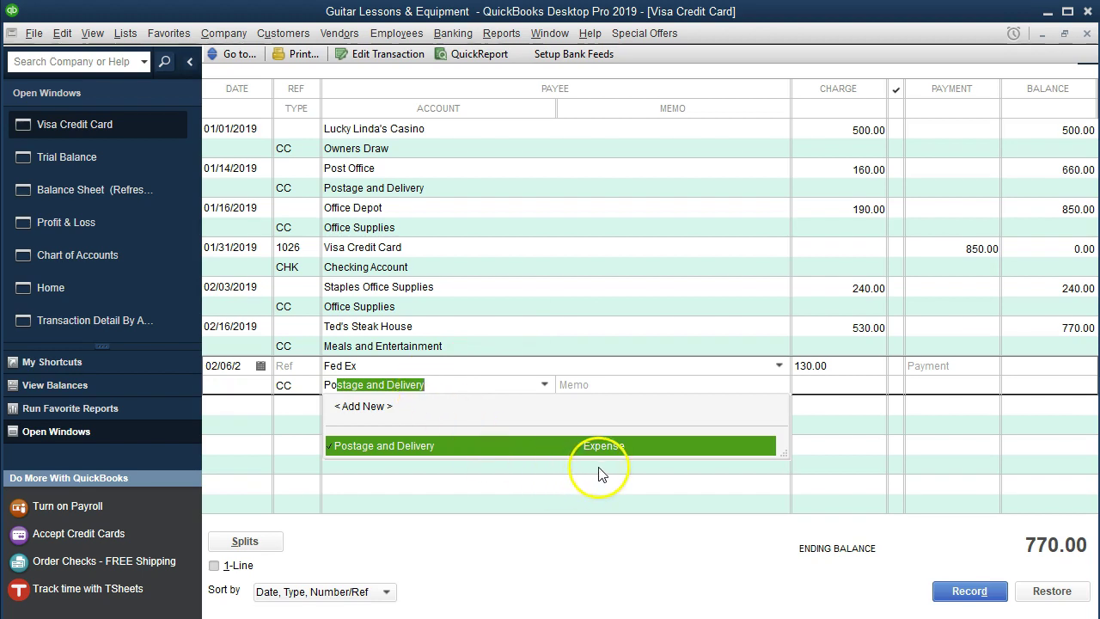
key("Tab")
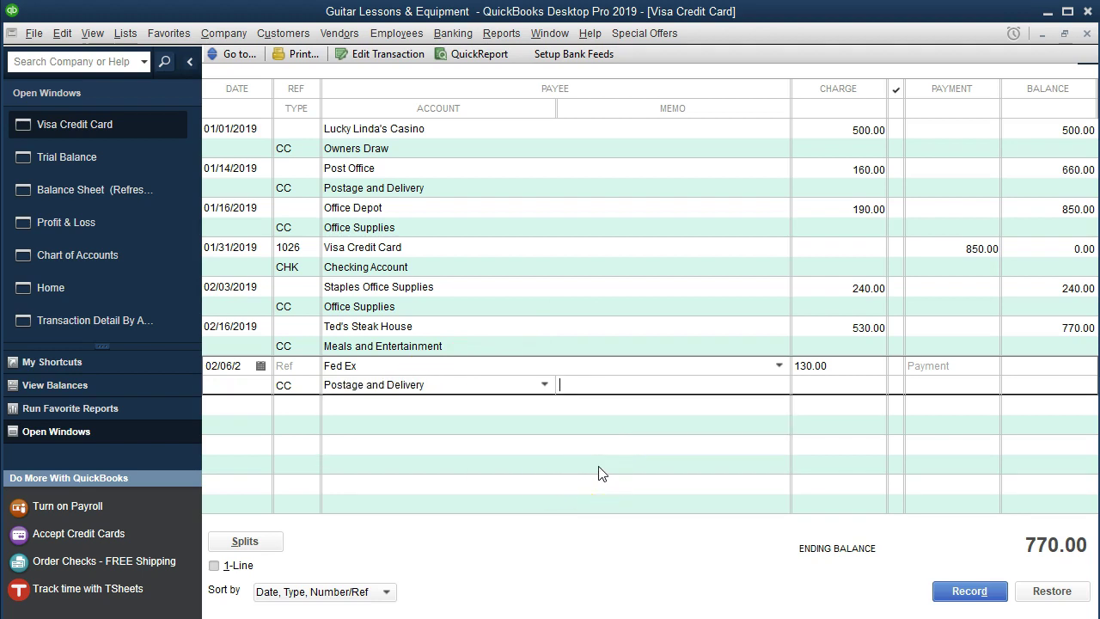
key("Return")
left_click(646, 499)
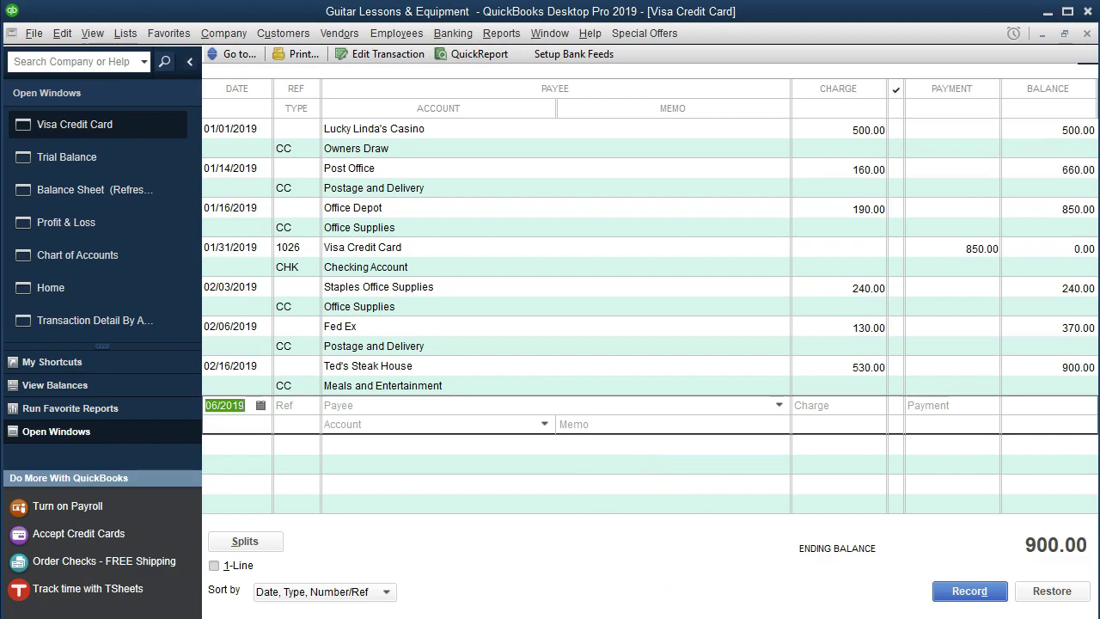
Step: Consult Credit Card Feb.pdf in Acrobat Reader, start an entry dated 02/08/2019, and quick-add Amazon as its payee
key("alt+Tab")
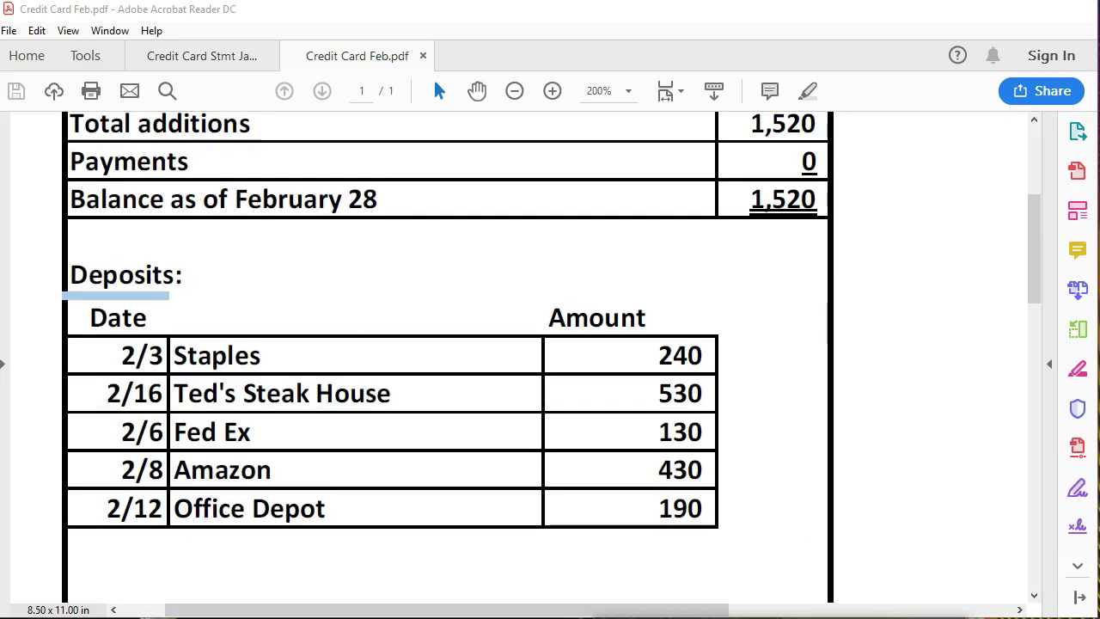
key("alt+Tab")
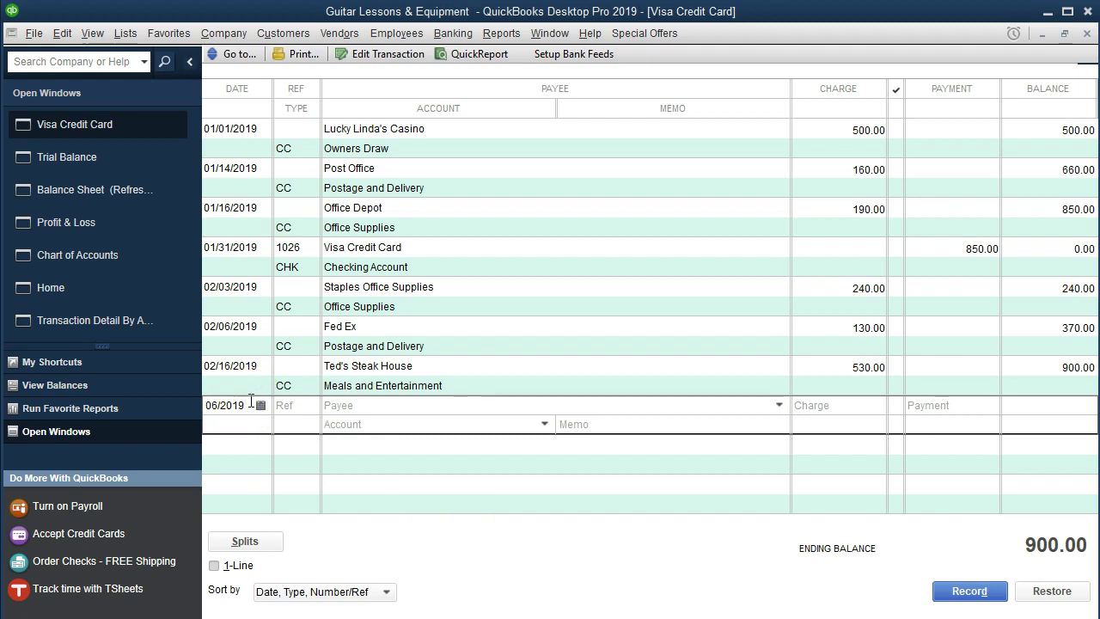
key("plus")
key("plus")
key("Tab")
key("Tab")
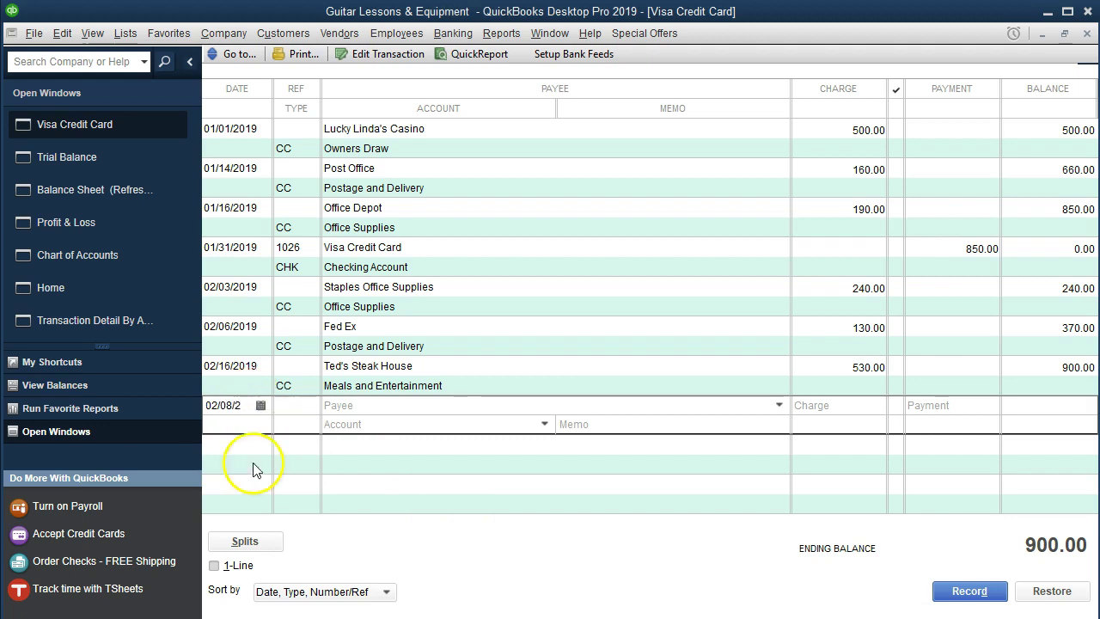
type("A")
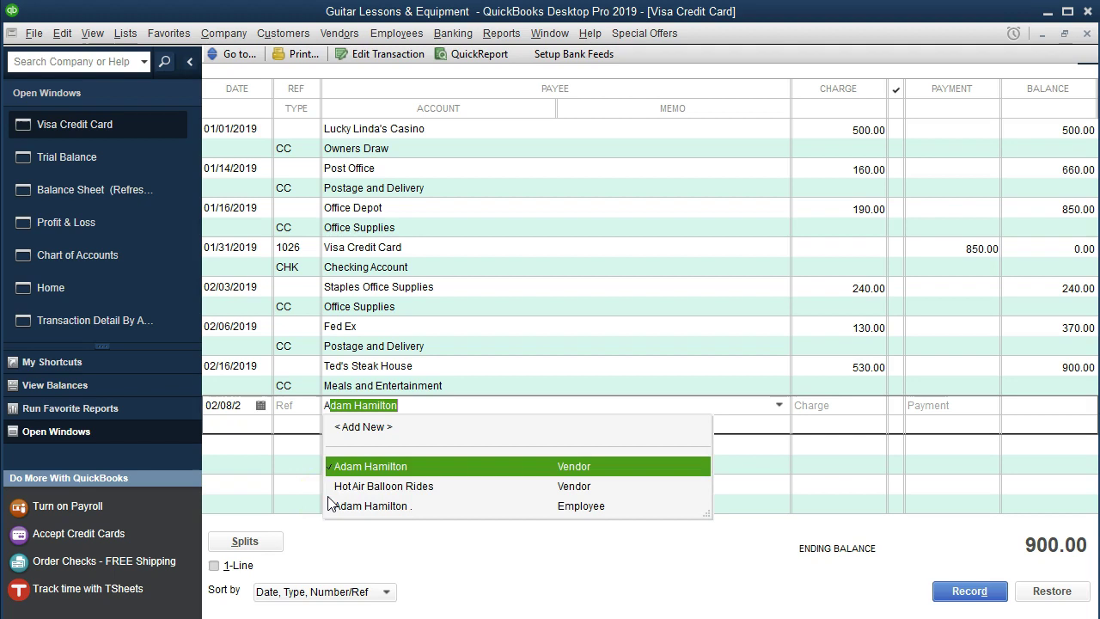
type("mazon")
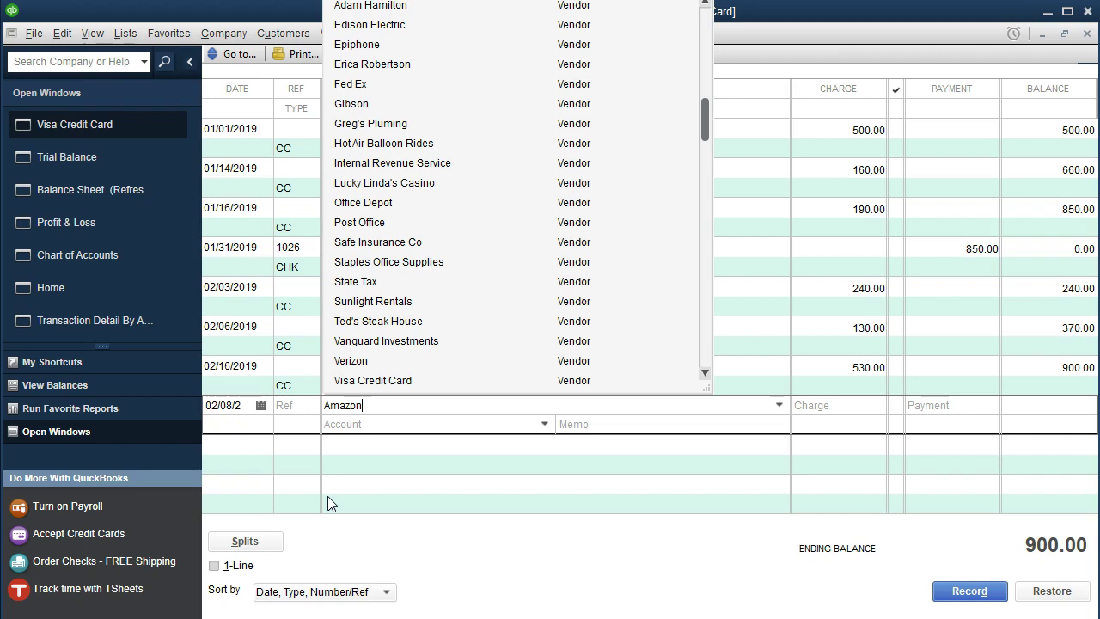
key("Tab")
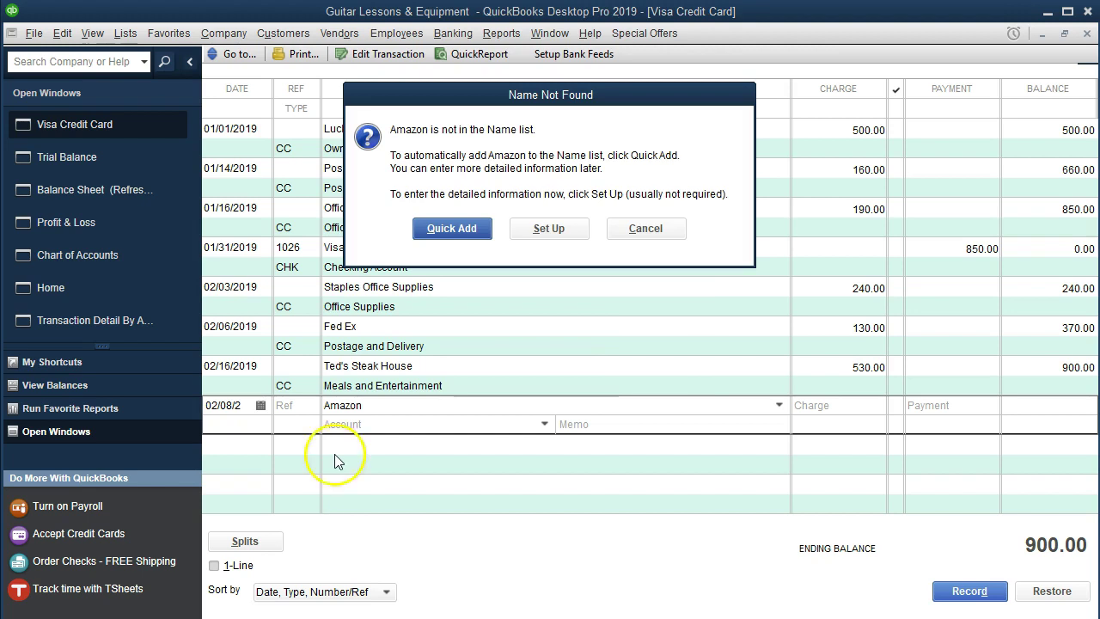
left_click(447, 229)
left_click(583, 319)
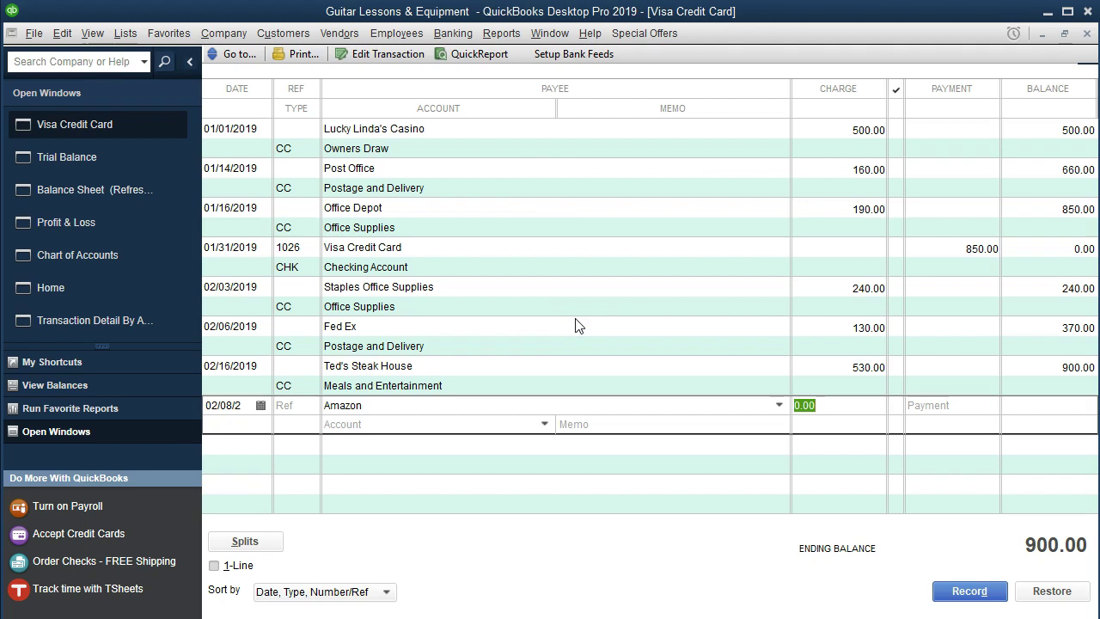
Step: Set the Amazon charge to 430.00 under Office Supplies and record the entry
type("430")
key("Tab")
type("Off")
key("Tab")
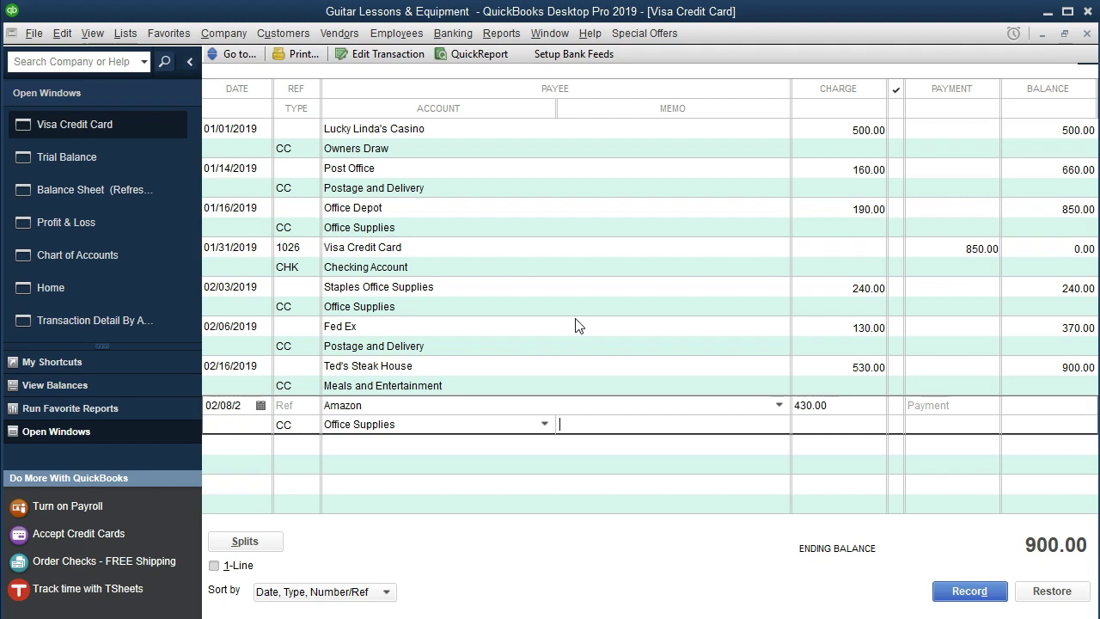
key("Return")
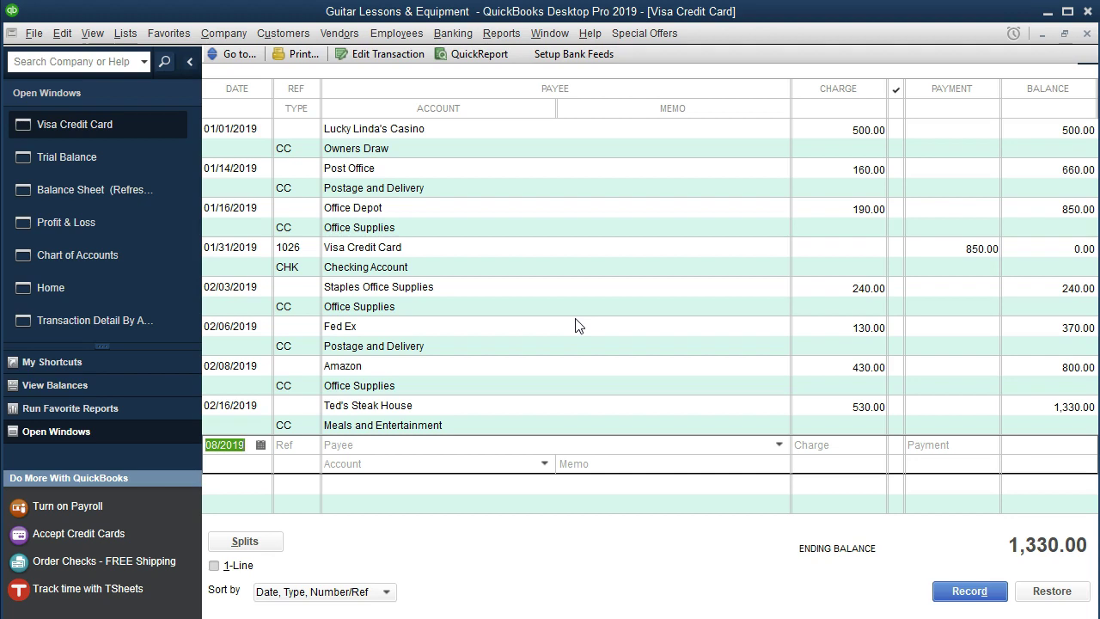
Step: Start a new register entry dated 02/12/2019 with Office Depot as the payee
key("plus")
key("plus")
key("plus")
key("Tab")
key("Tab")
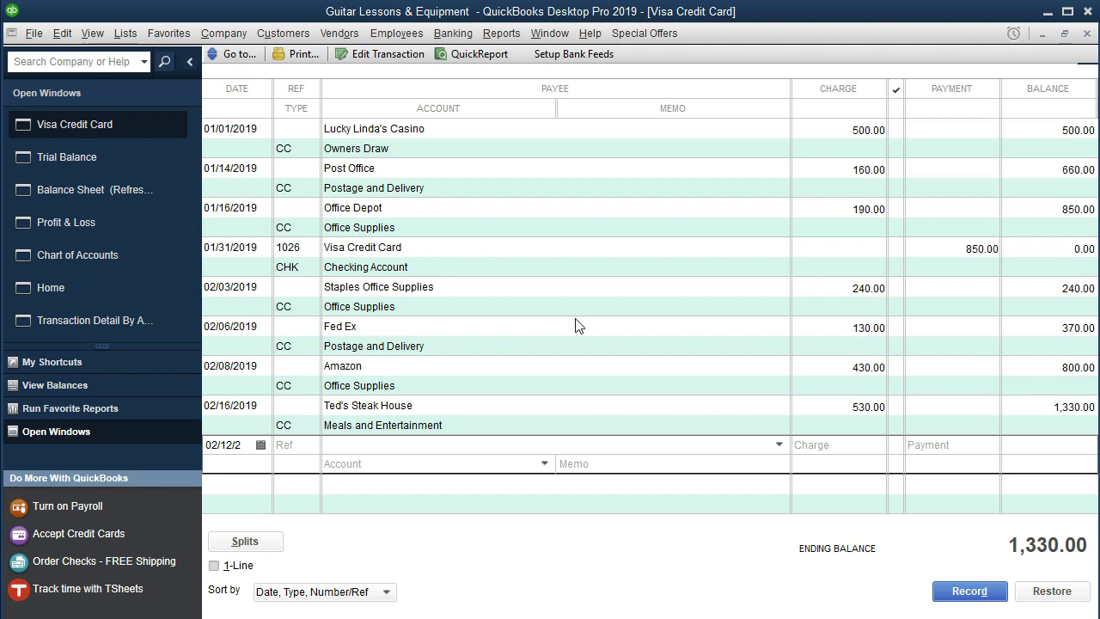
type("Office Depot")
key("Tab")
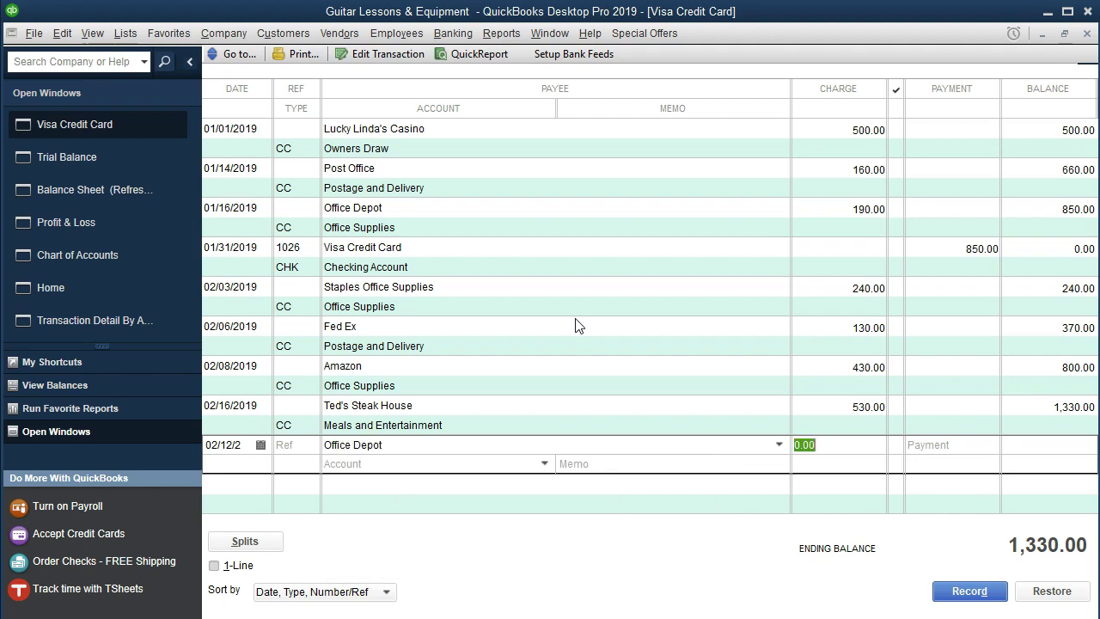
Step: Consult Credit Card Feb.pdf in Acrobat Reader, set the Office Depot charge to 191.00 under Office Supplies in QuickBooks, and record the entry
left_click(682, 614)
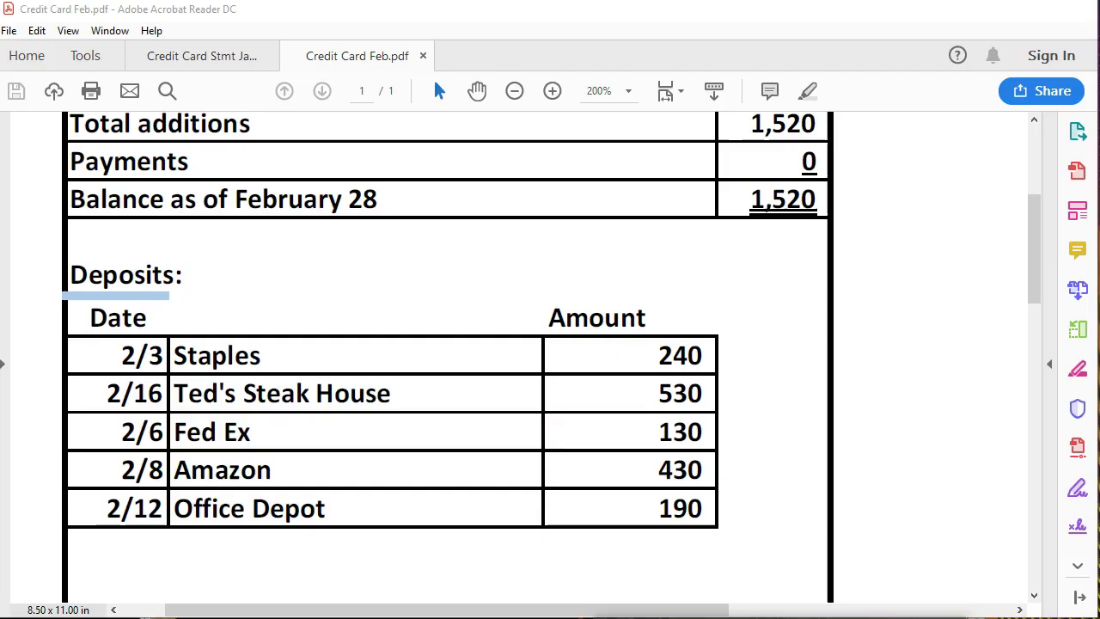
key("alt+Tab")
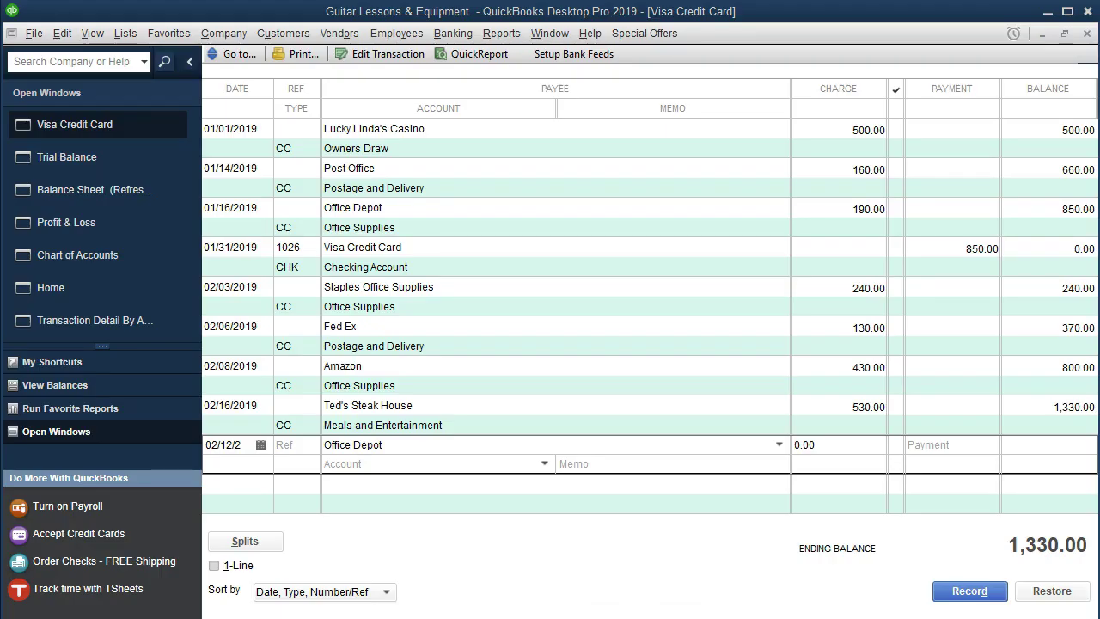
left_click(759, 441)
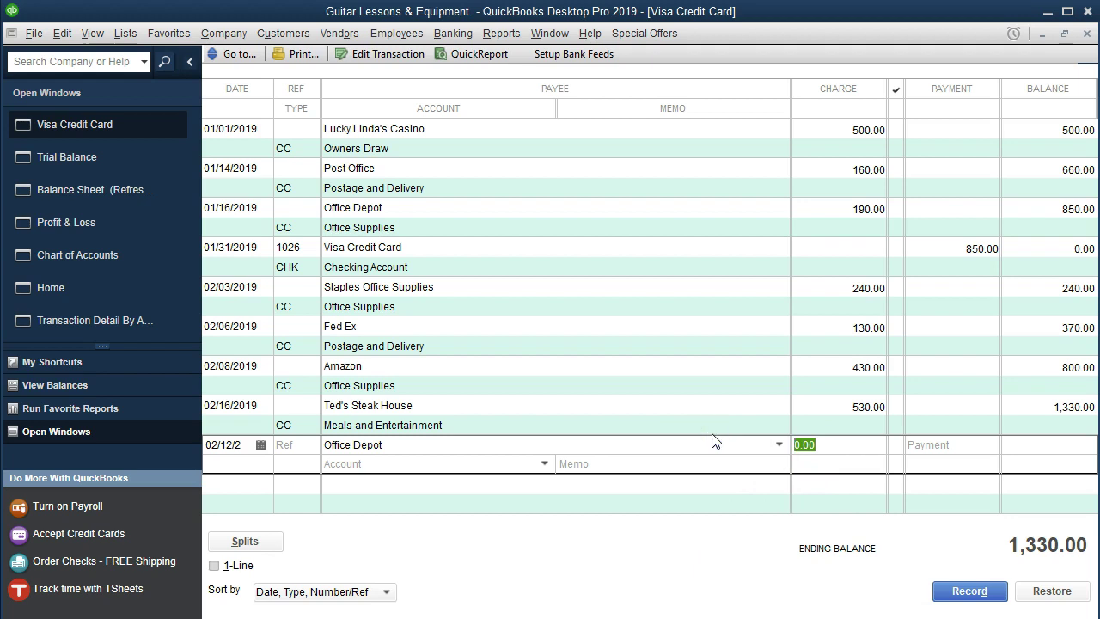
type("191")
key("Tab")
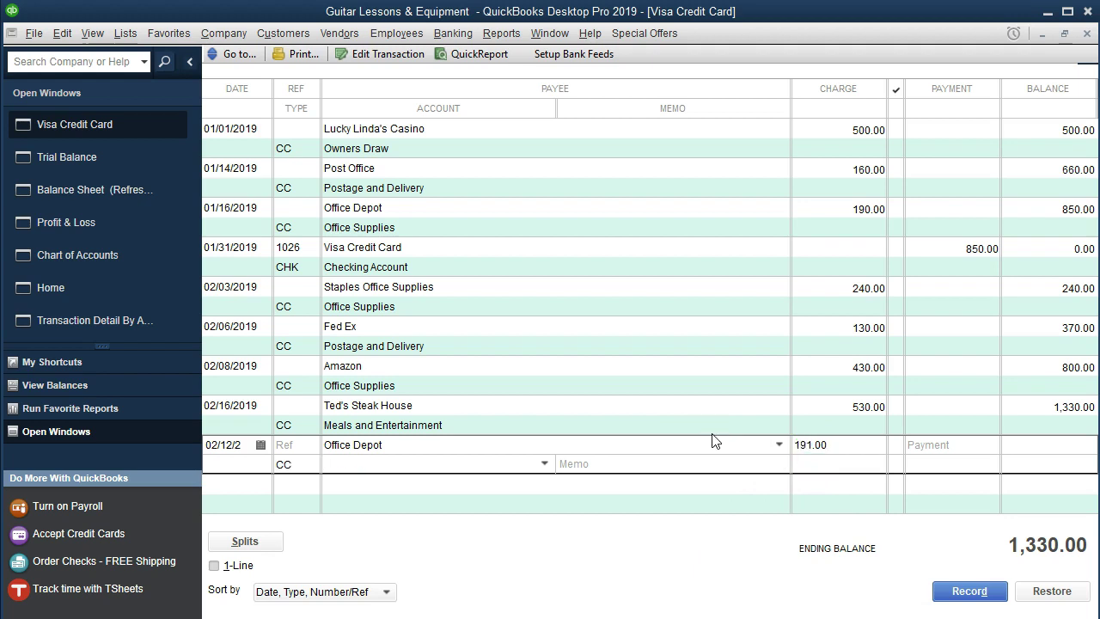
type("Office Supplies")
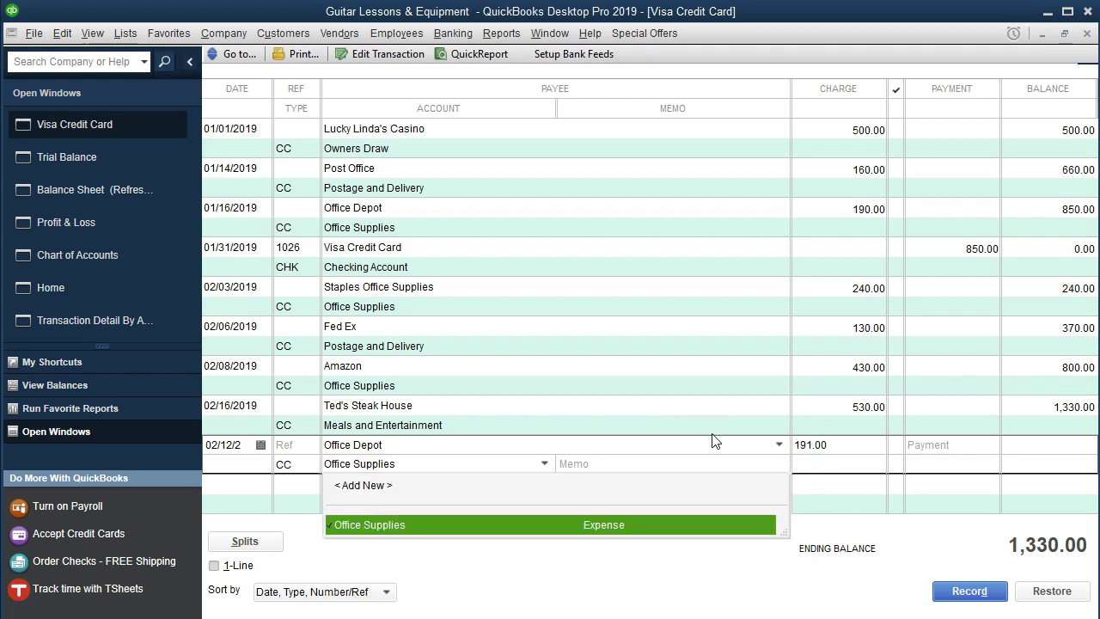
key("Tab")
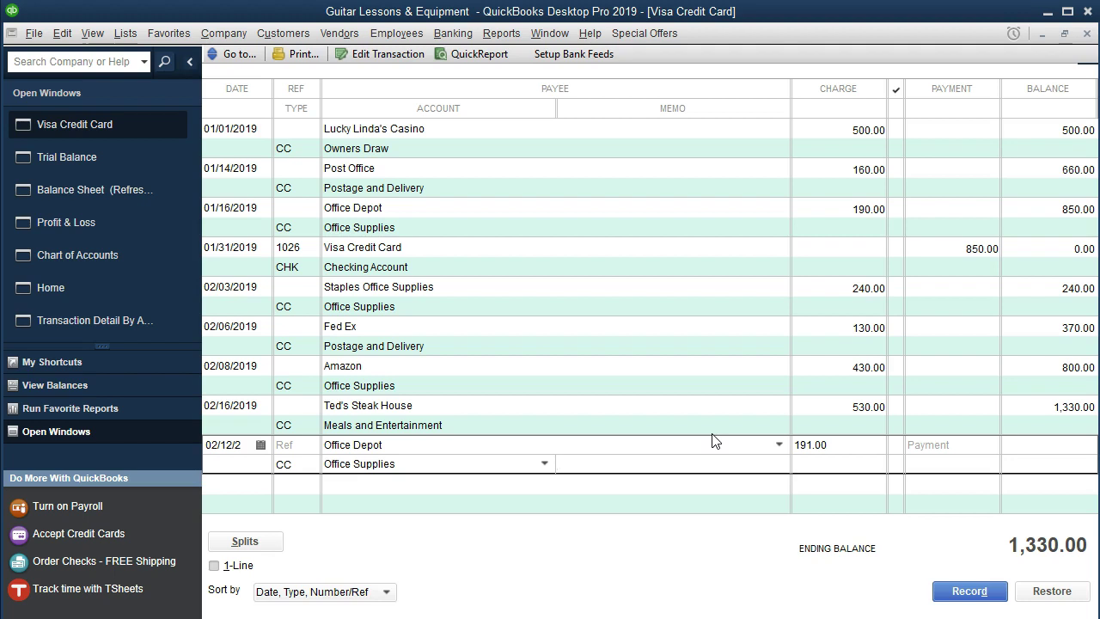
key("Return")
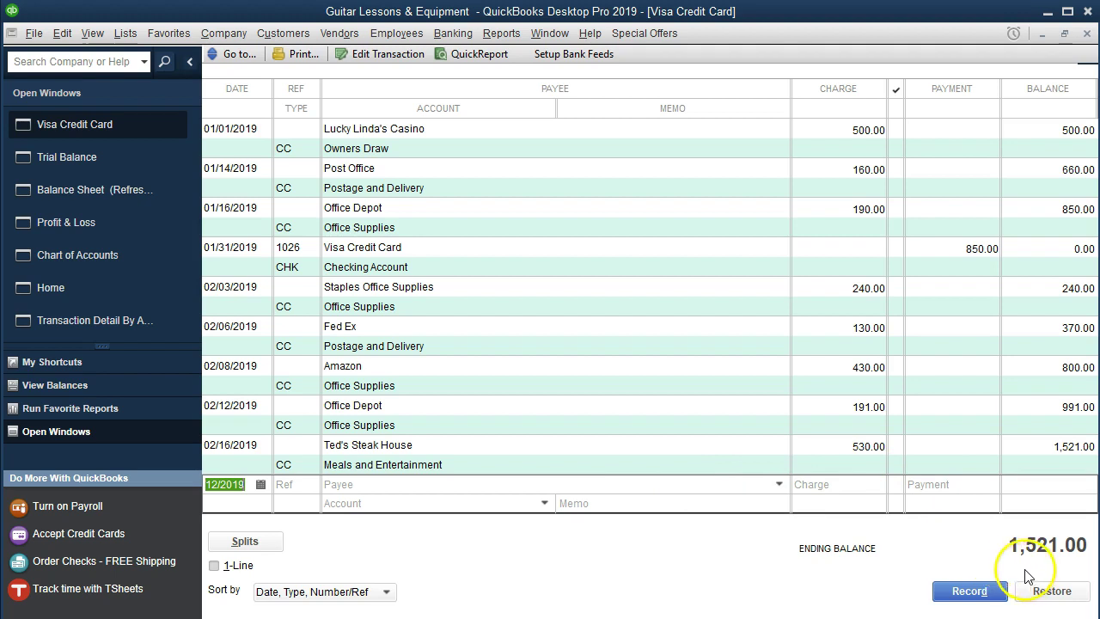
Step: Recheck Credit Card Feb.pdf in Acrobat Reader, then correct the 02/12/2019 Office Depot charge to 190.00 in QuickBooks and record the change
key("alt+Tab")
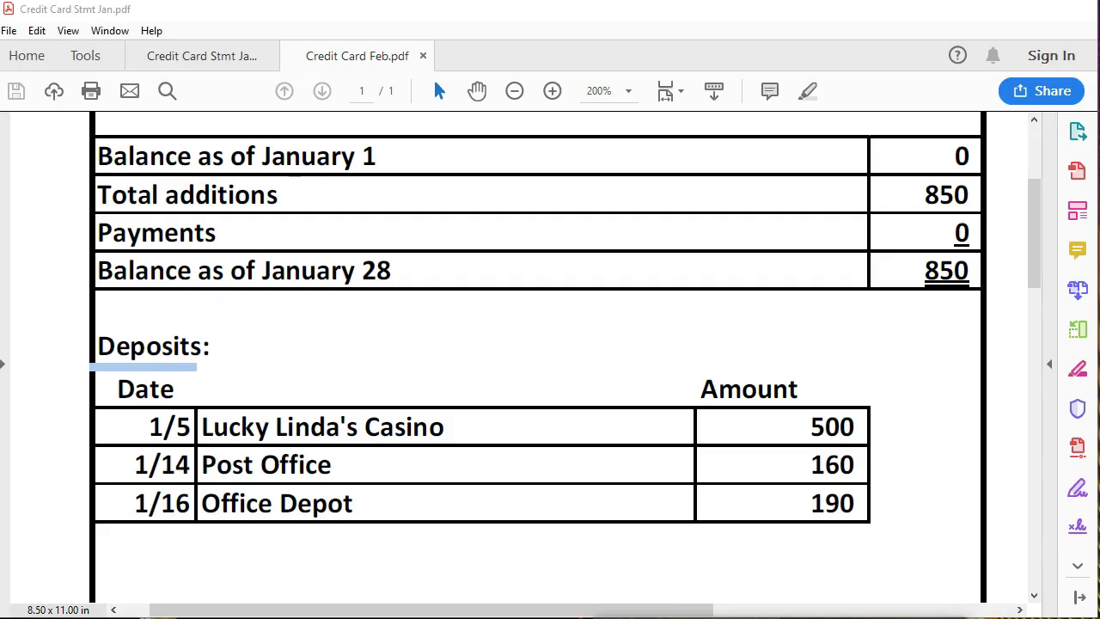
key("ctrl+Tab")
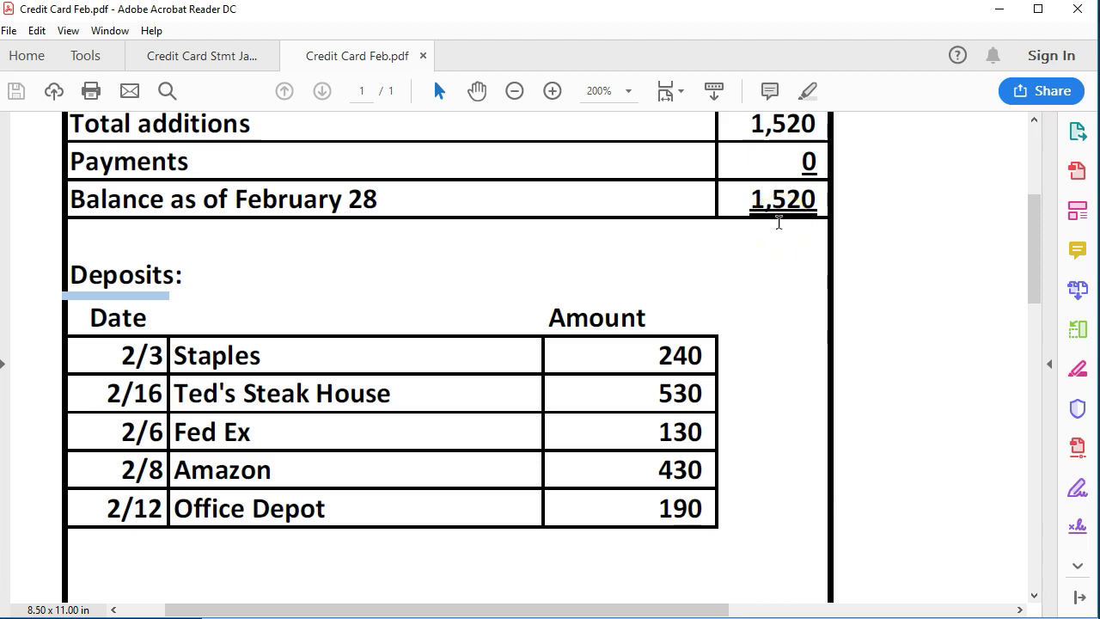
left_click(120, 617)
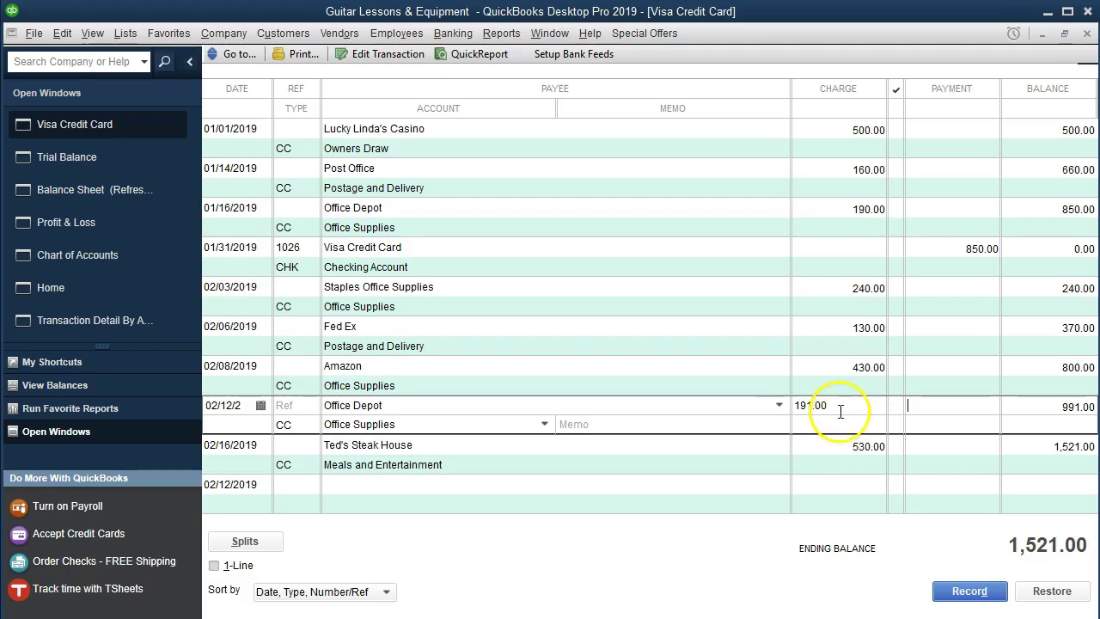
left_click(795, 405)
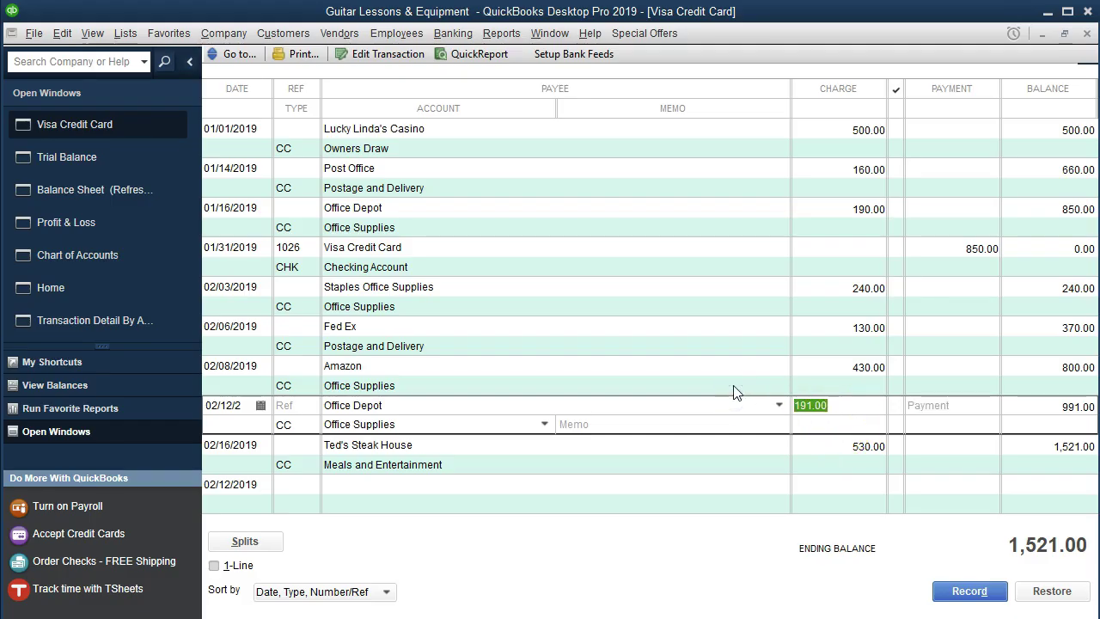
type("190")
key("Return")
key("Return")
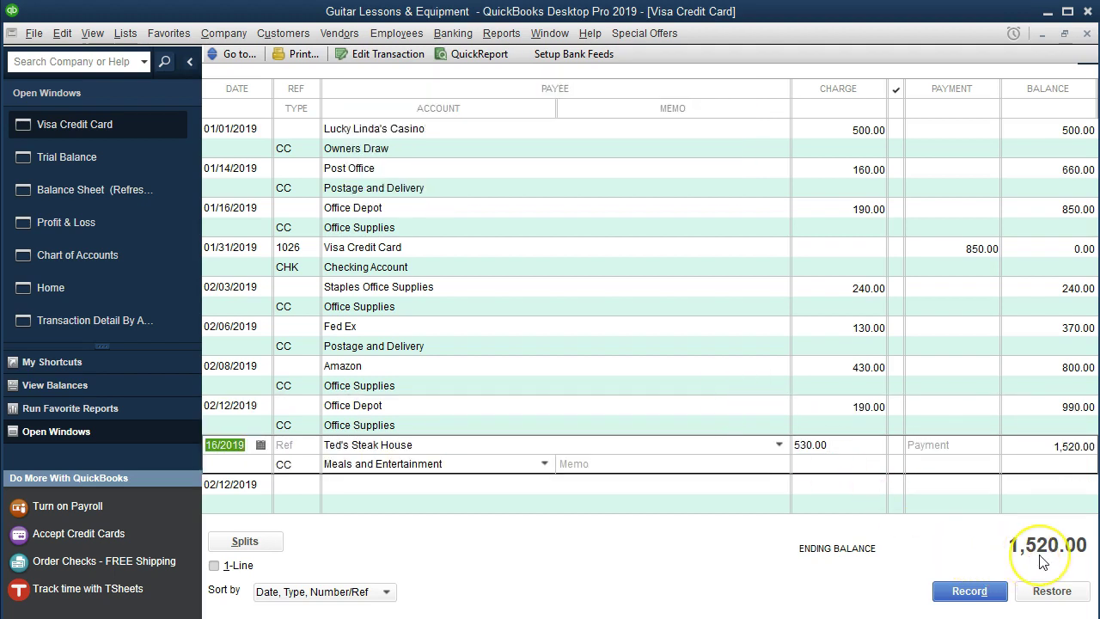
Step: Compare the register's ending balance with the February 28 balance in Credit Card Feb.pdf in Acrobat Reader, and return to QuickBooks
left_click(782, 618)
left_click(687, 612)
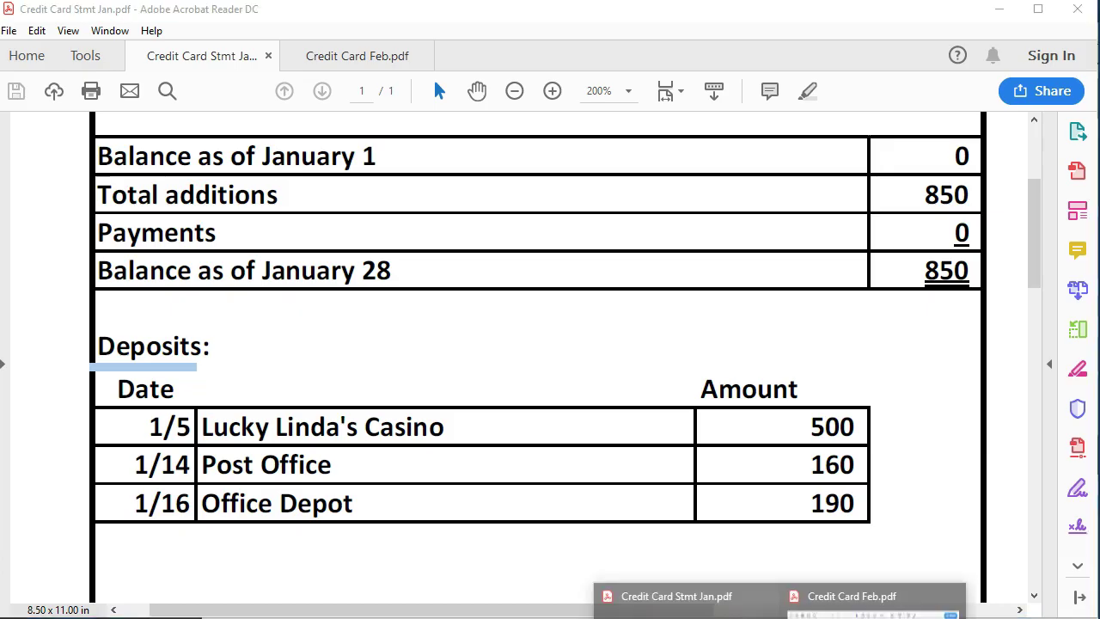
left_click(872, 601)
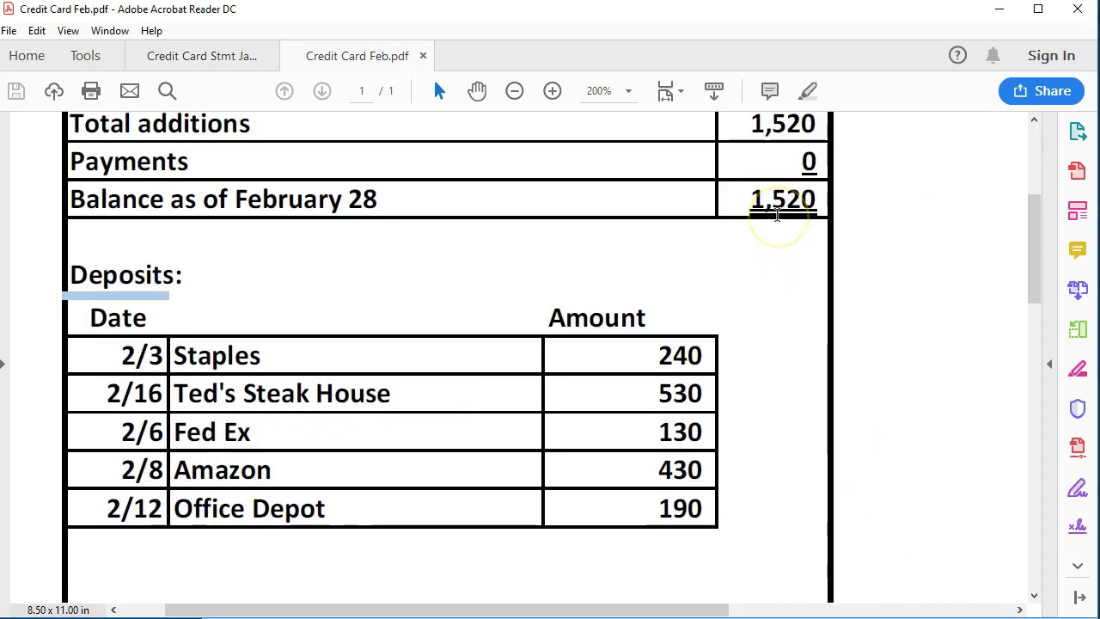
left_click(999, 10)
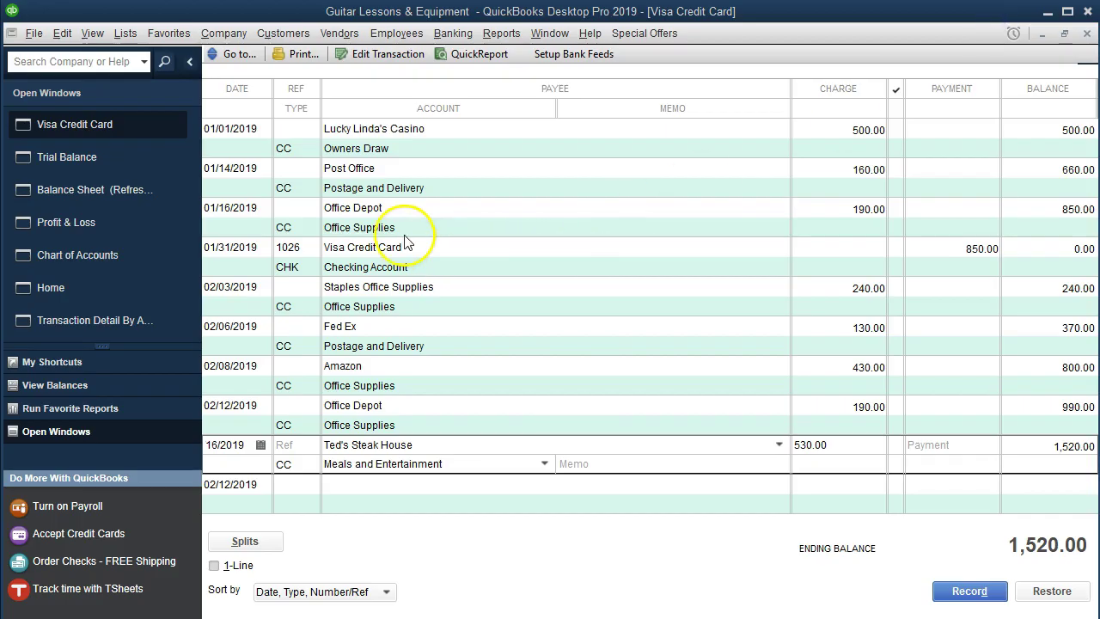
Step: Refresh the Balance Sheet as of February 28, 2019 and check the Visa Credit Card balance
left_click(91, 197)
left_click(273, 202)
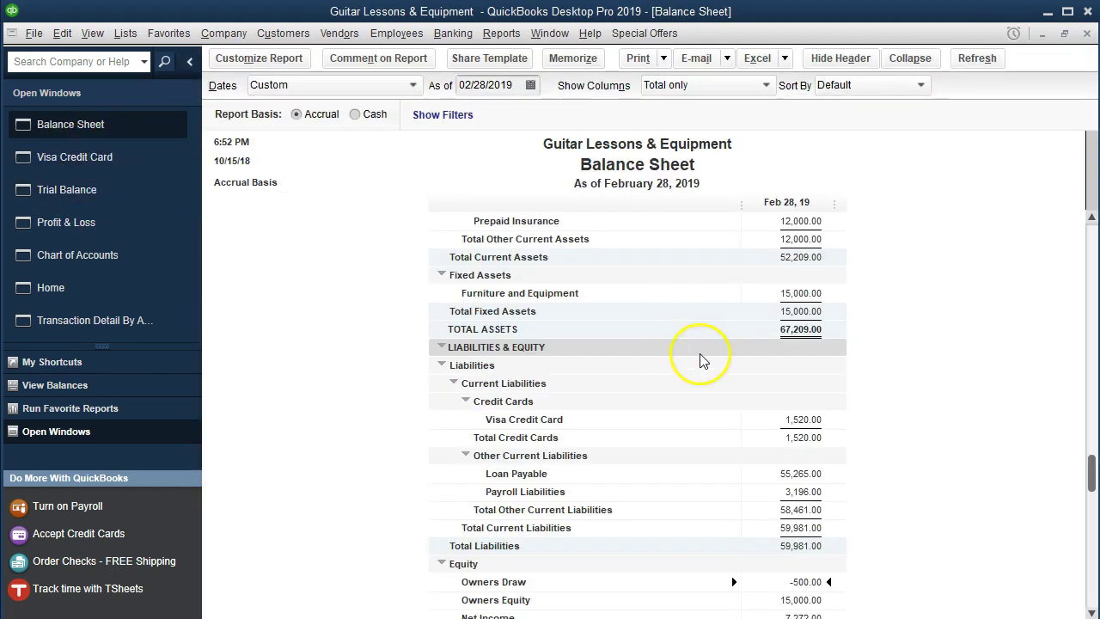
left_click(797, 423)
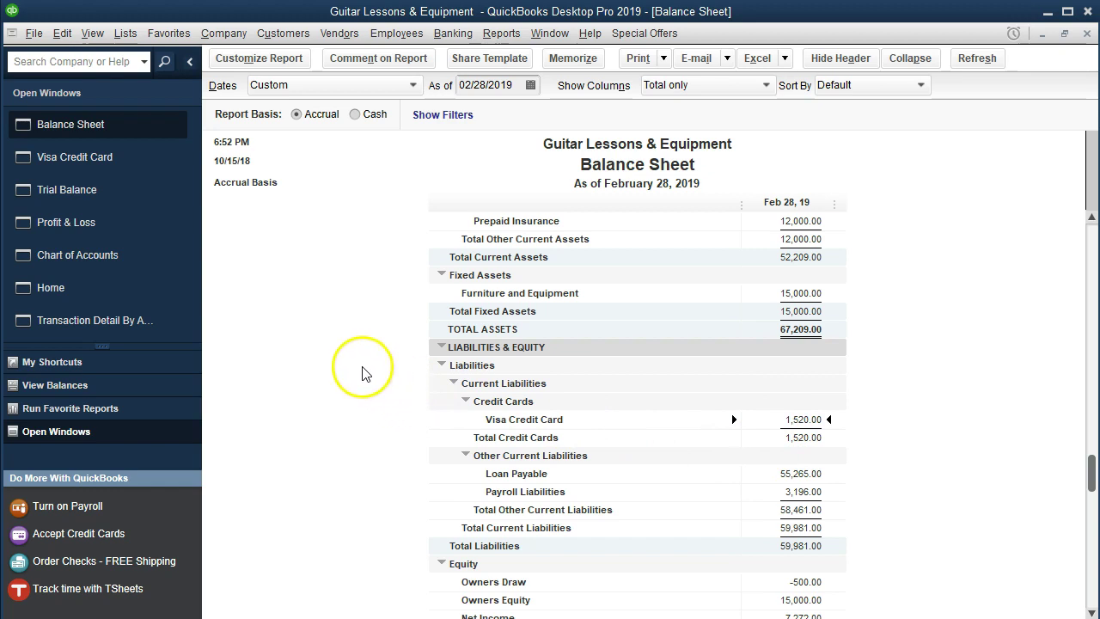
Step: Drill down from Uncategorized Expense in the Profit & Loss report and open Visa Credit Card check 1016
left_click(86, 221)
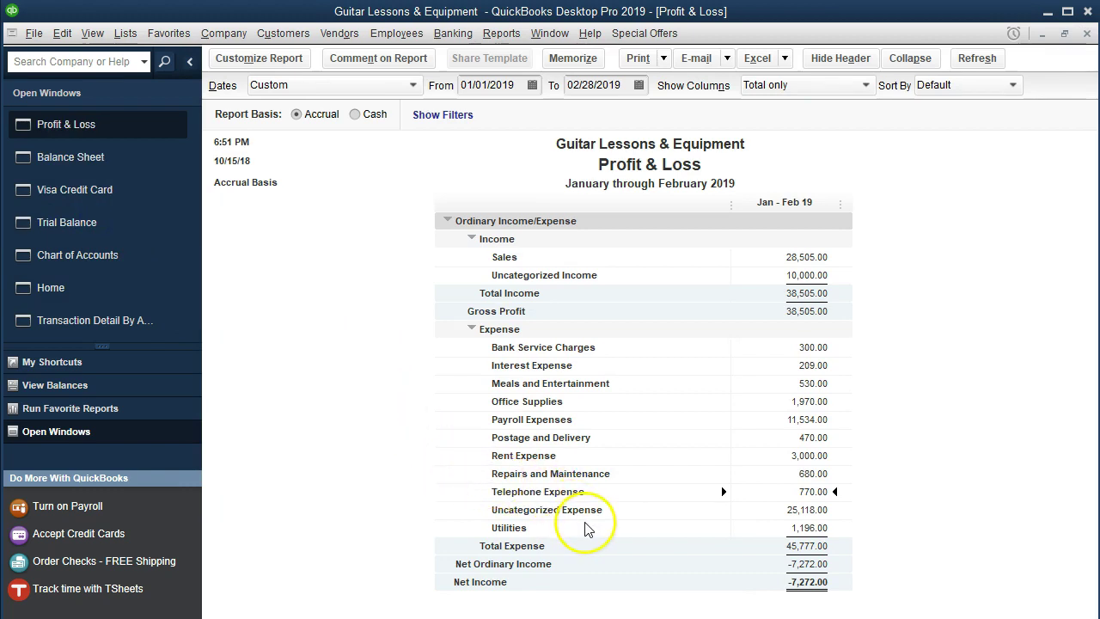
double_click(776, 508)
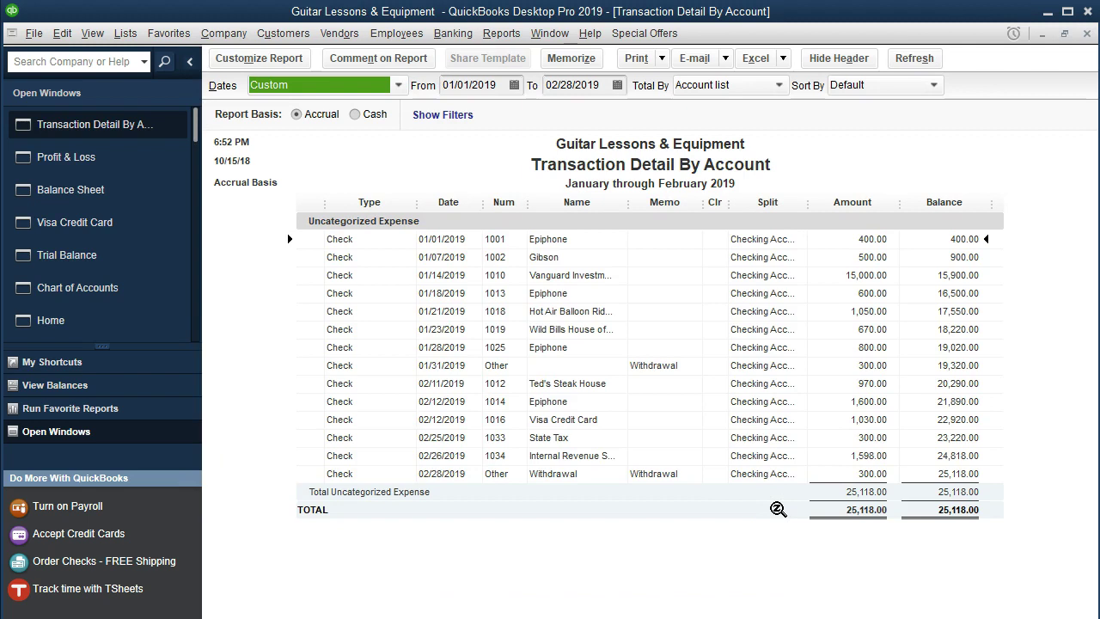
left_click(636, 420)
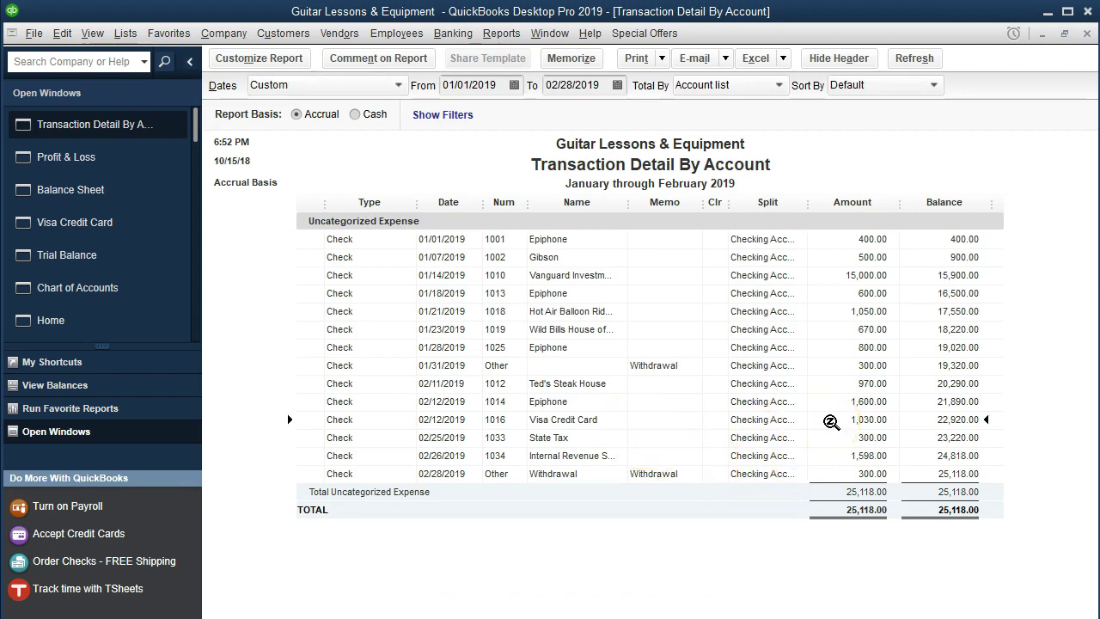
double_click(830, 422)
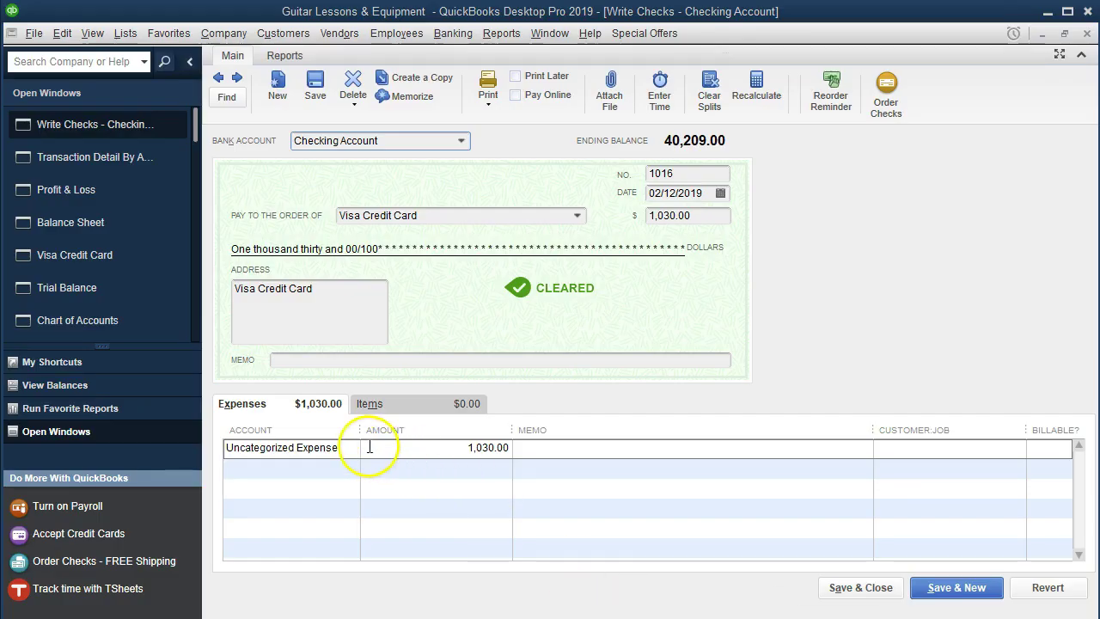
Step: Change the expense account of check 1016 to Visa Credit Card, then save and close it, confirming the change
left_click(339, 448)
left_click(234, 447)
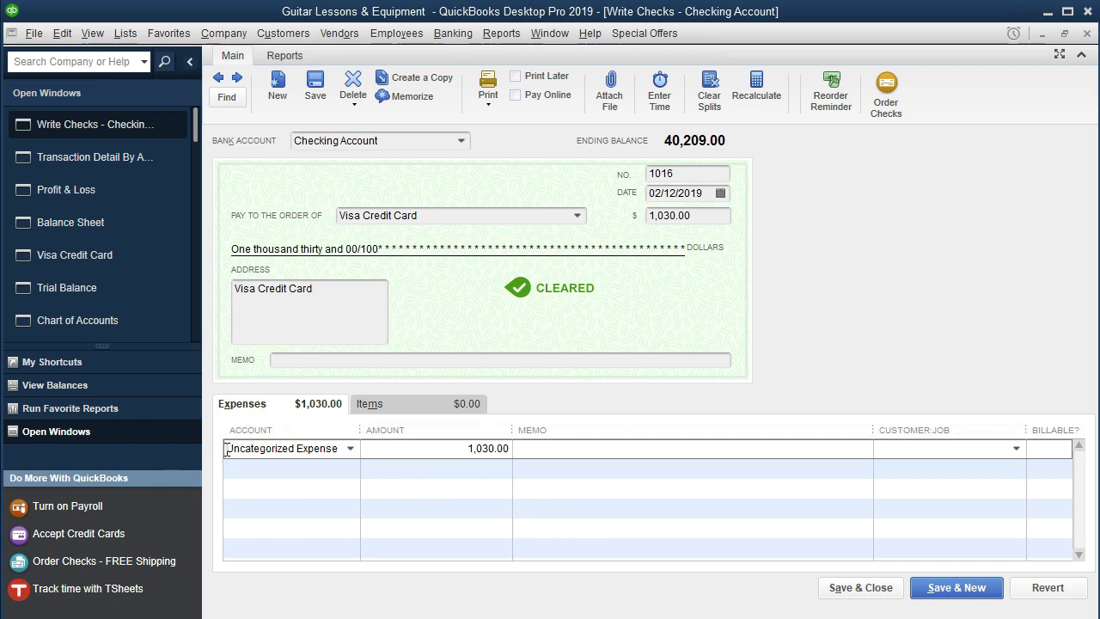
left_click_drag(234, 448, 454, 447)
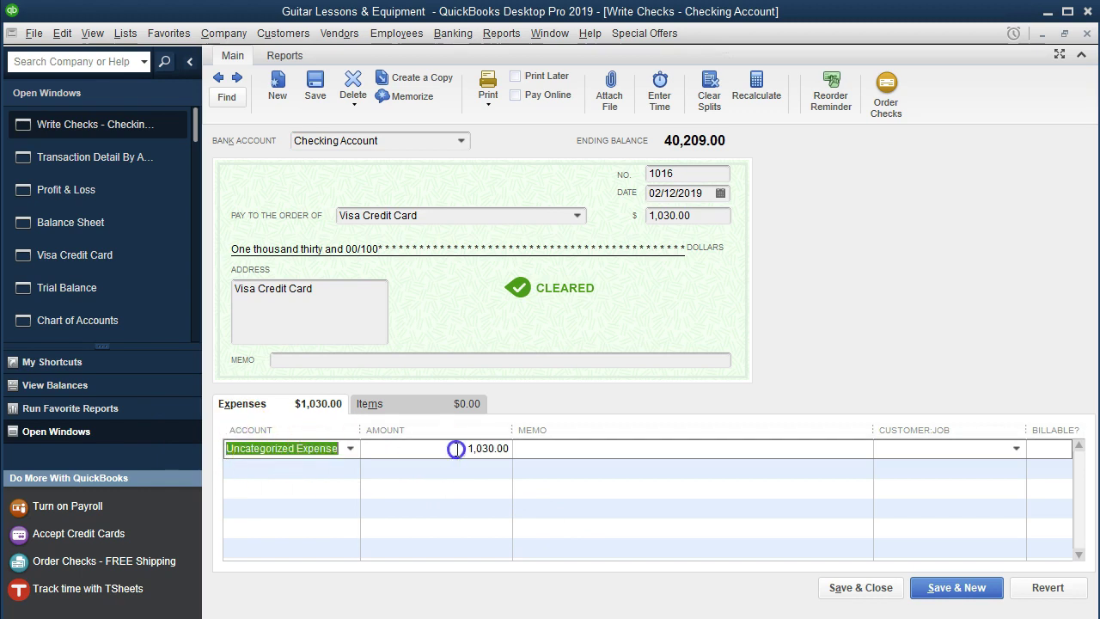
left_click(349, 448)
scroll(397, 348, "up", 6)
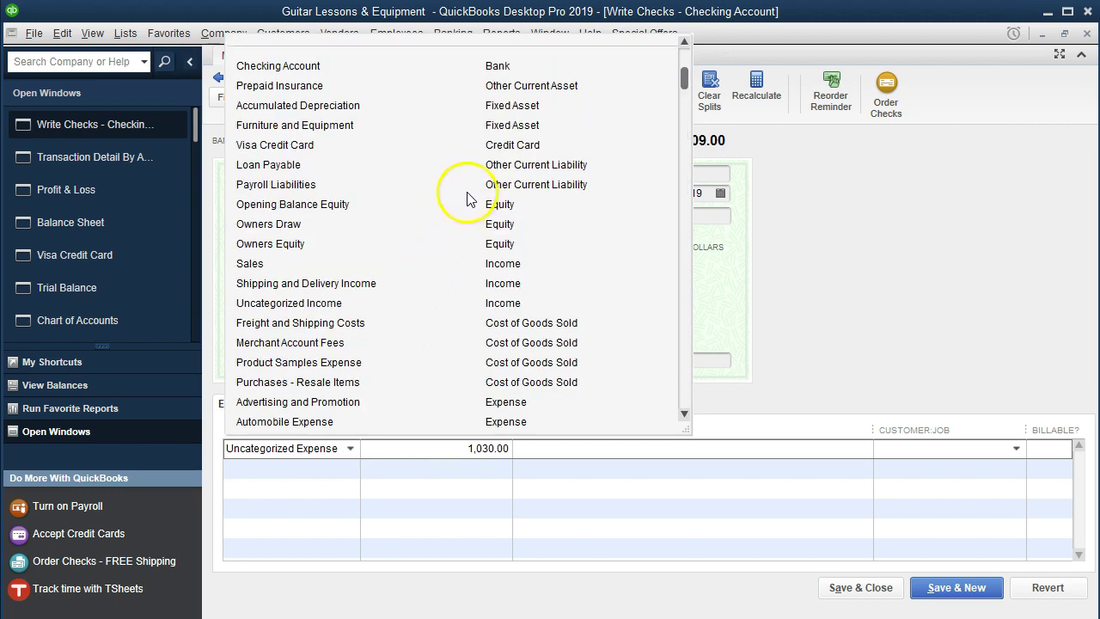
left_click(486, 146)
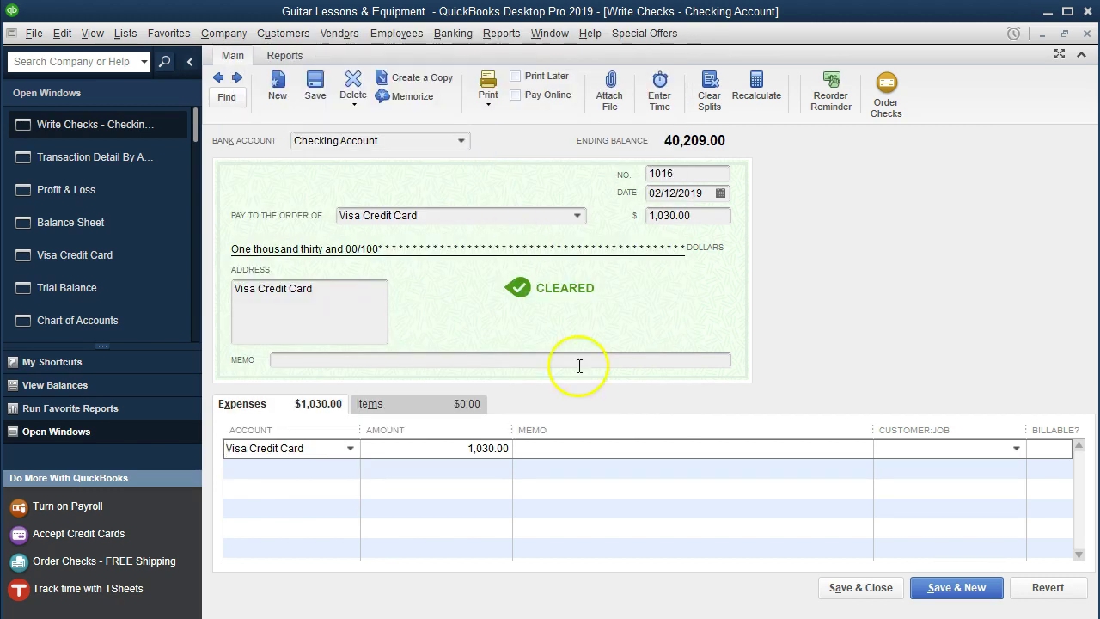
left_click(817, 586)
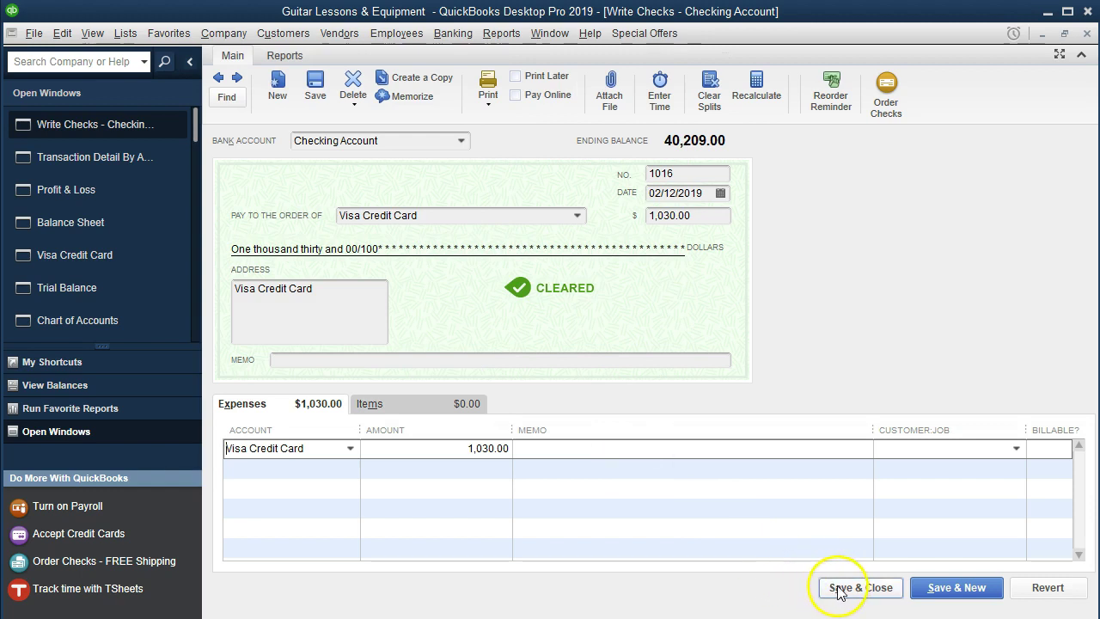
left_click(468, 171)
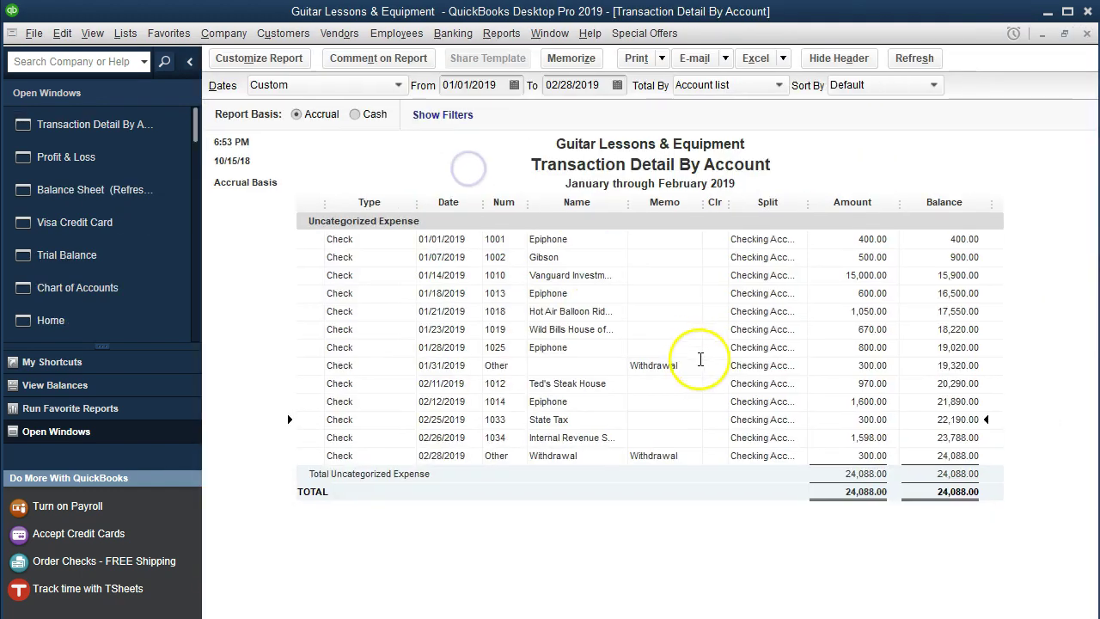
Step: Close the transaction detail report and refresh the Balance Sheet to review the Visa Credit Card balance
left_click(1085, 34)
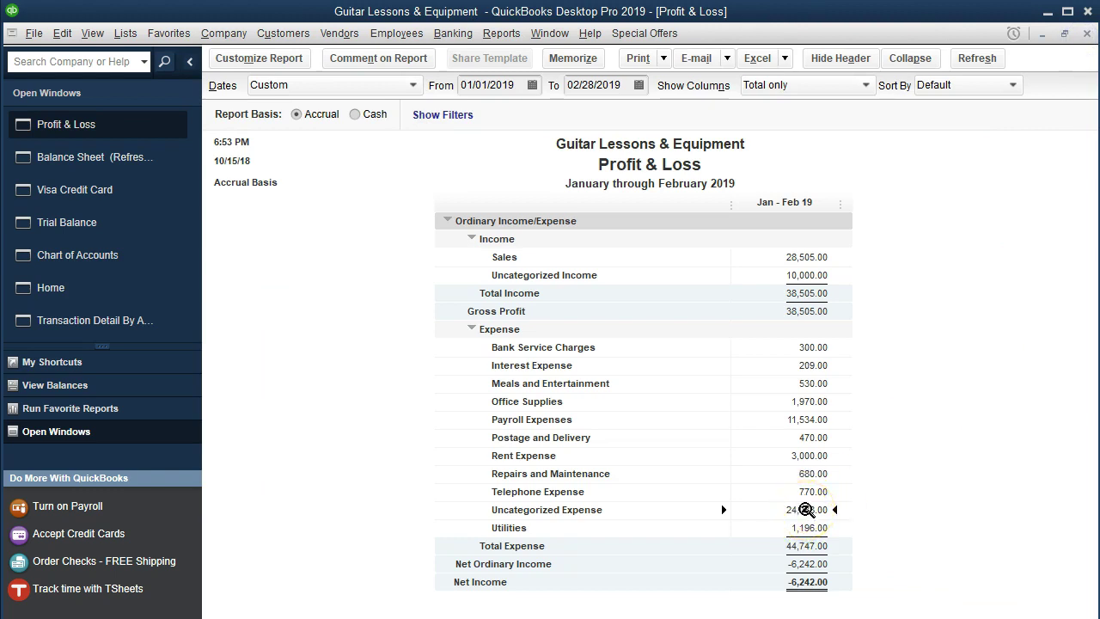
left_click(134, 163)
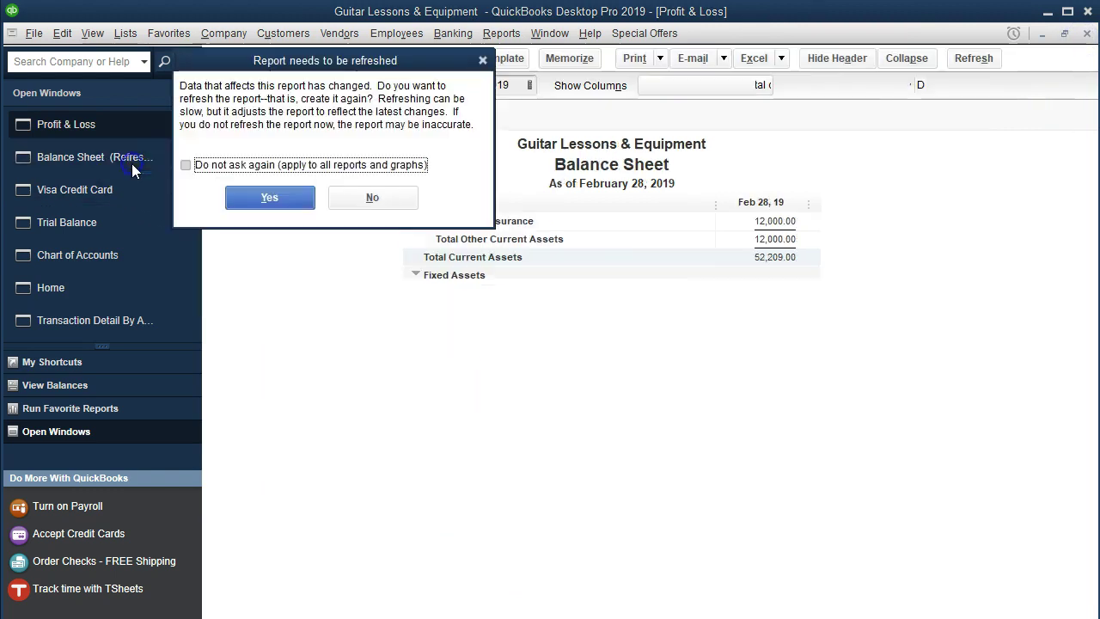
left_click(288, 198)
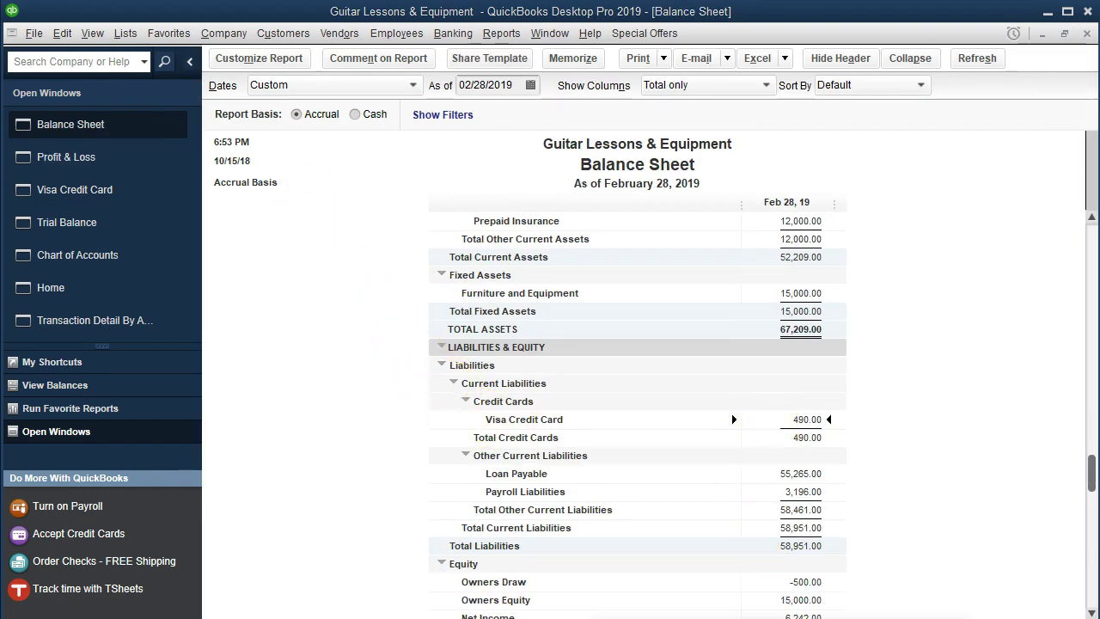
Step: Switch to Credit Card Feb.pdf in Acrobat Reader and review its payments, February 28 balance and listed charges
key("alt+Tab")
key("ctrl+Tab")
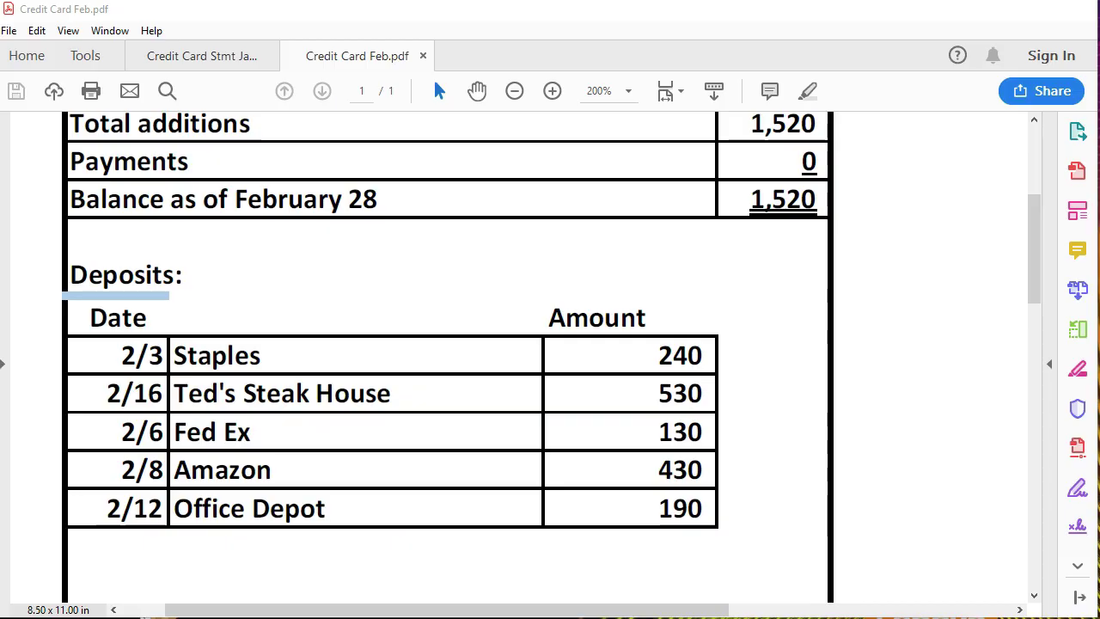
scroll(768, 459, "down", 1)
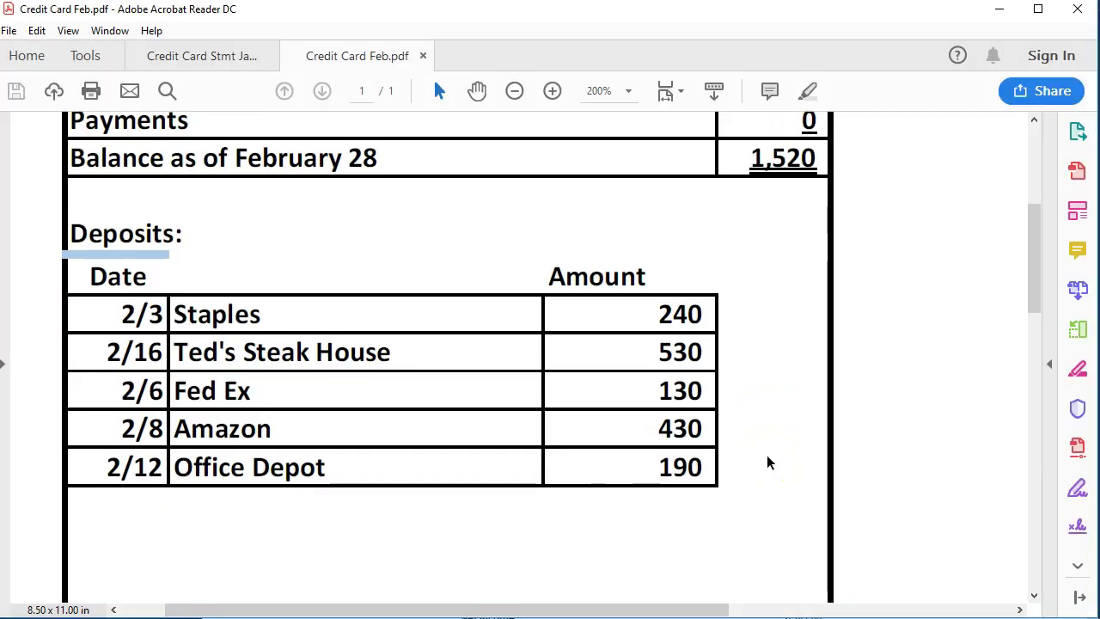
scroll(768, 461, "up", 1)
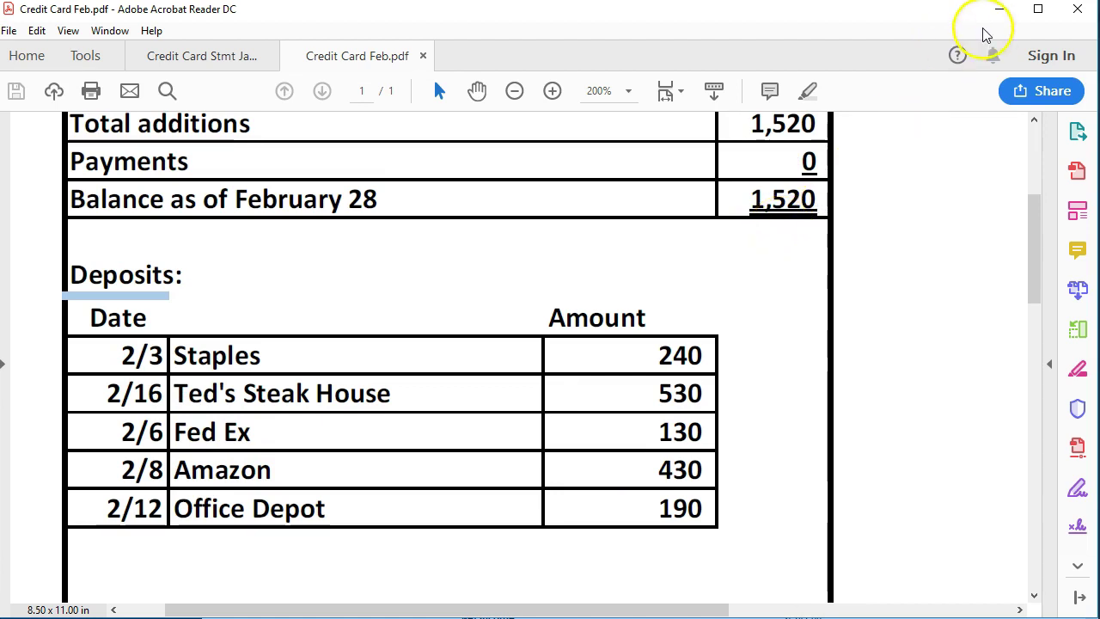
Step: Switch back to QuickBooks to check the Balance Sheet's Visa Credit Card balance and drill down into Office Supplies from the Profit & Loss report
left_click(999, 10)
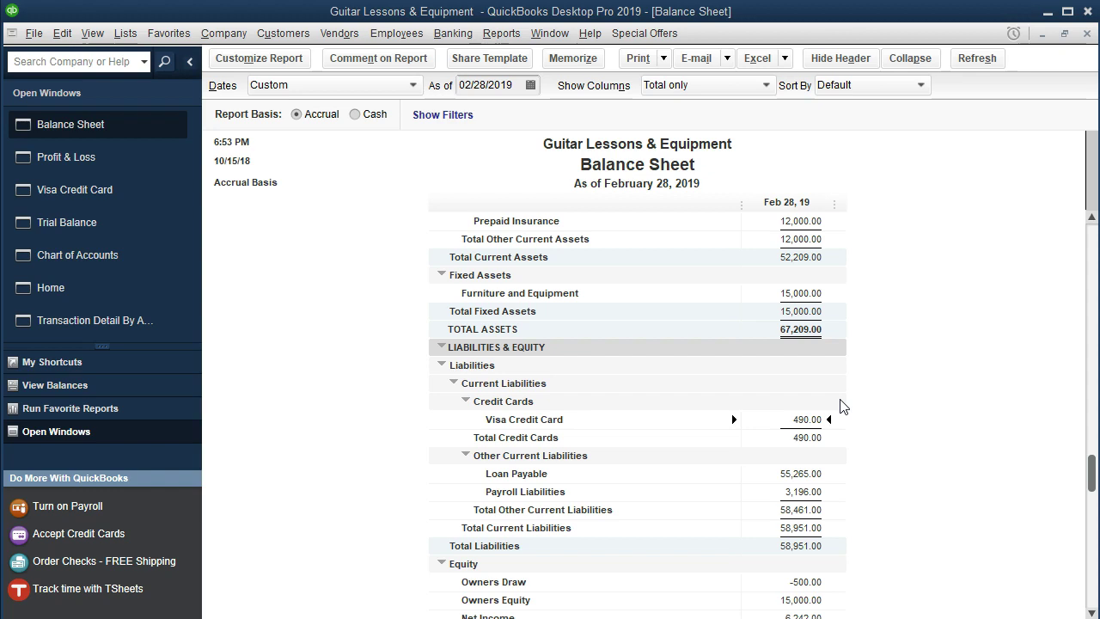
left_click(813, 424)
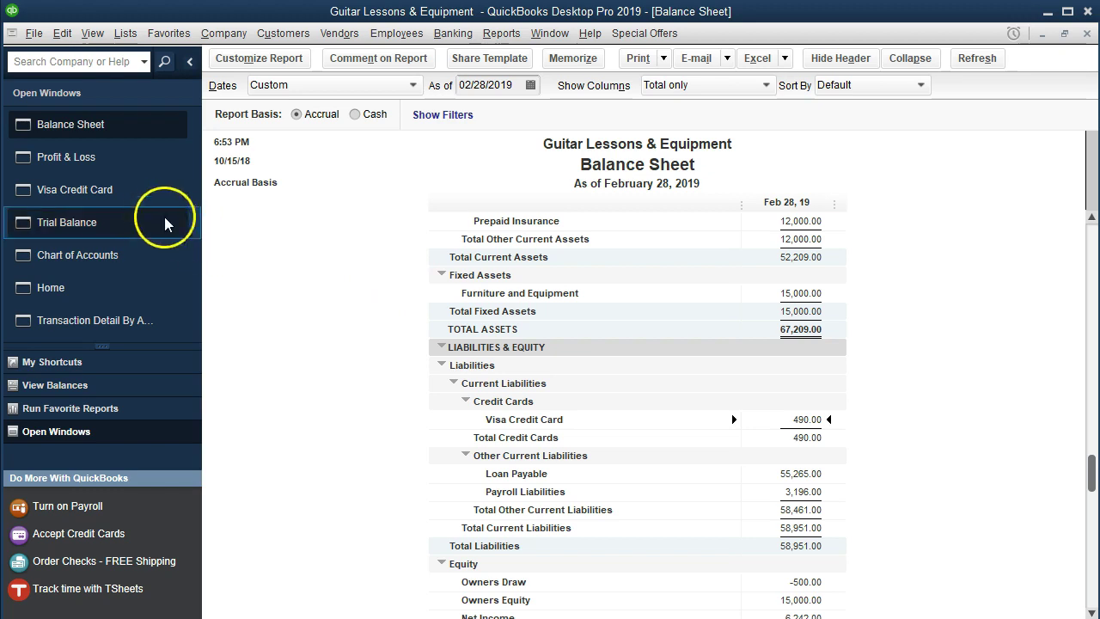
left_click(68, 156)
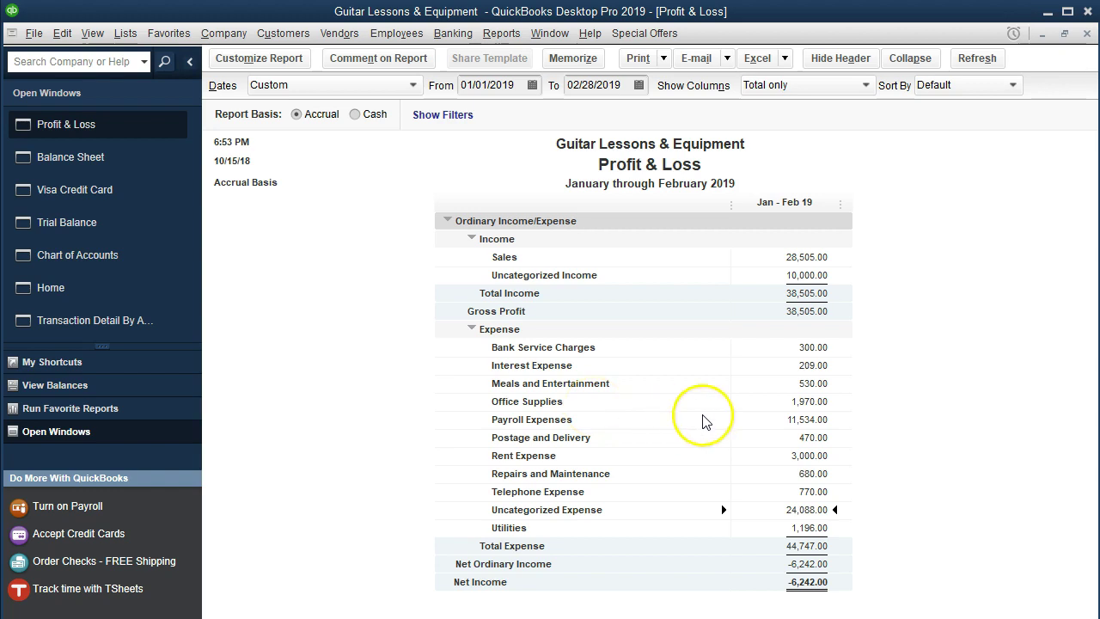
double_click(795, 402)
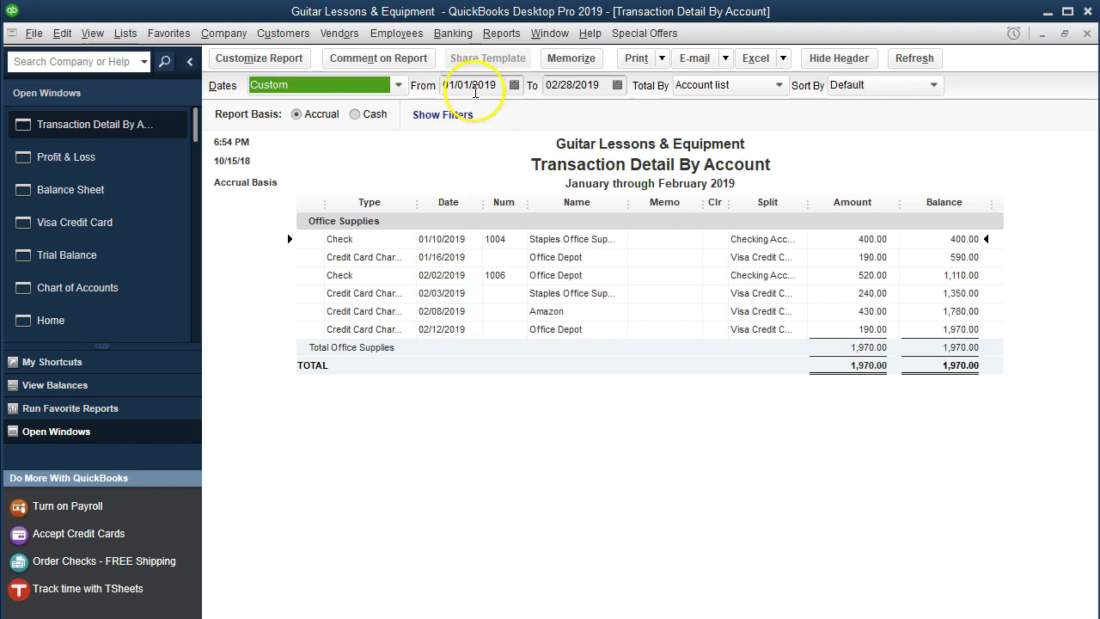
Step: Open the Vendor Center and view the vendor information and transactions for Amazon
left_click(339, 33)
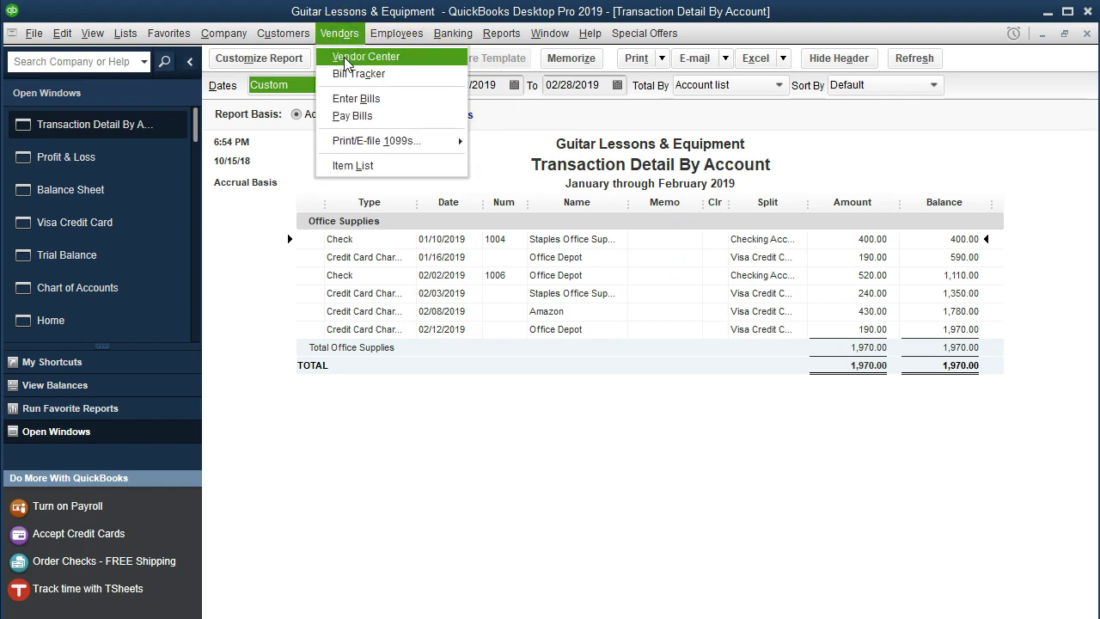
left_click(405, 62)
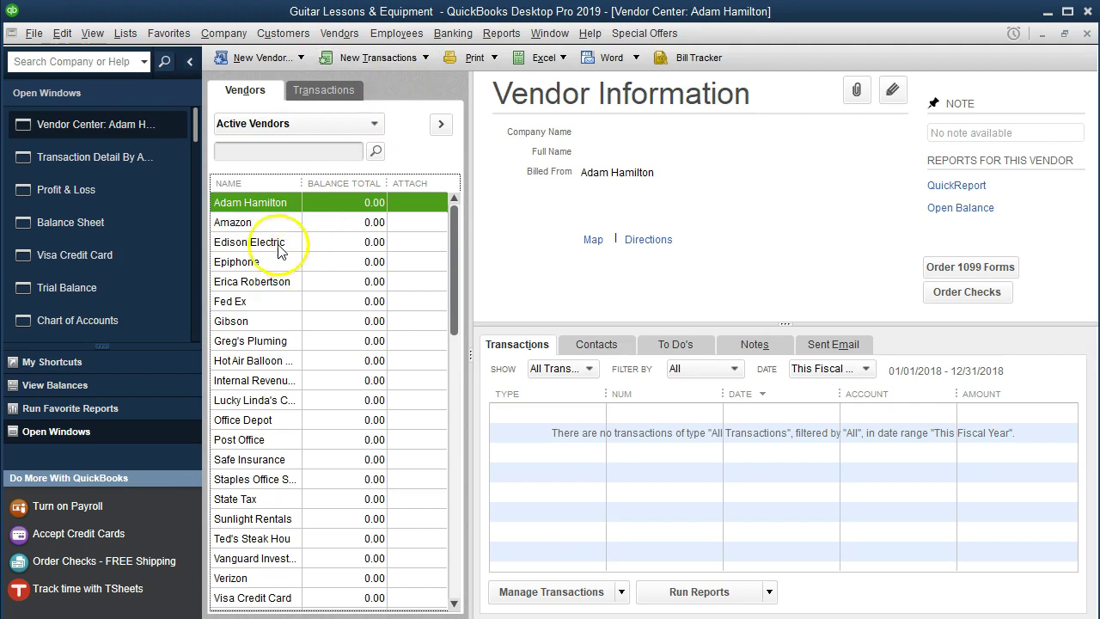
left_click(271, 221)
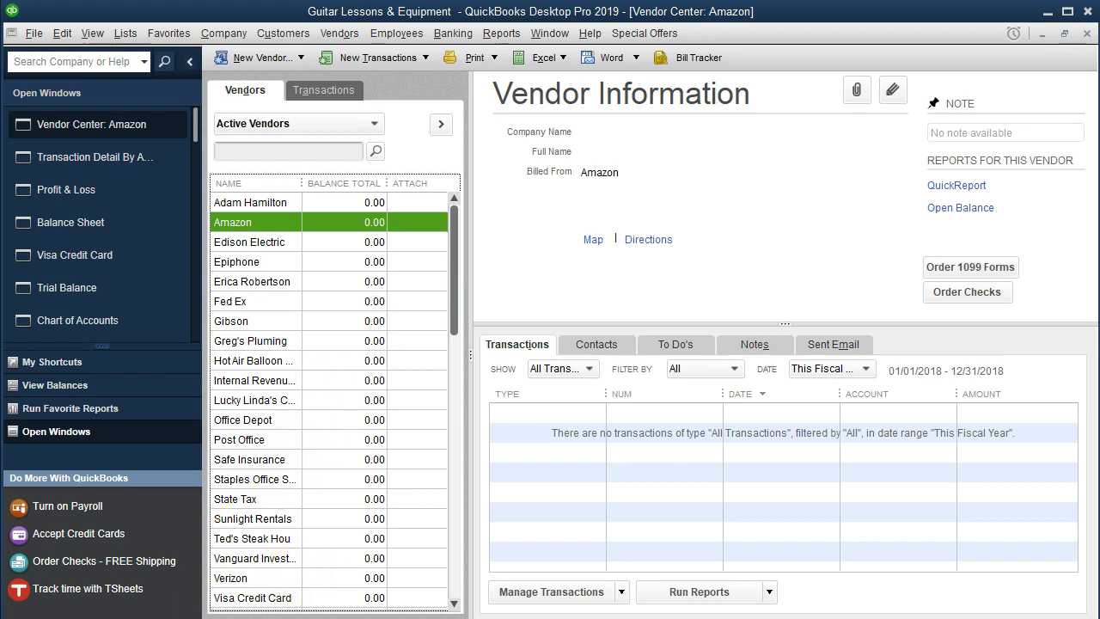
left_click(147, 312)
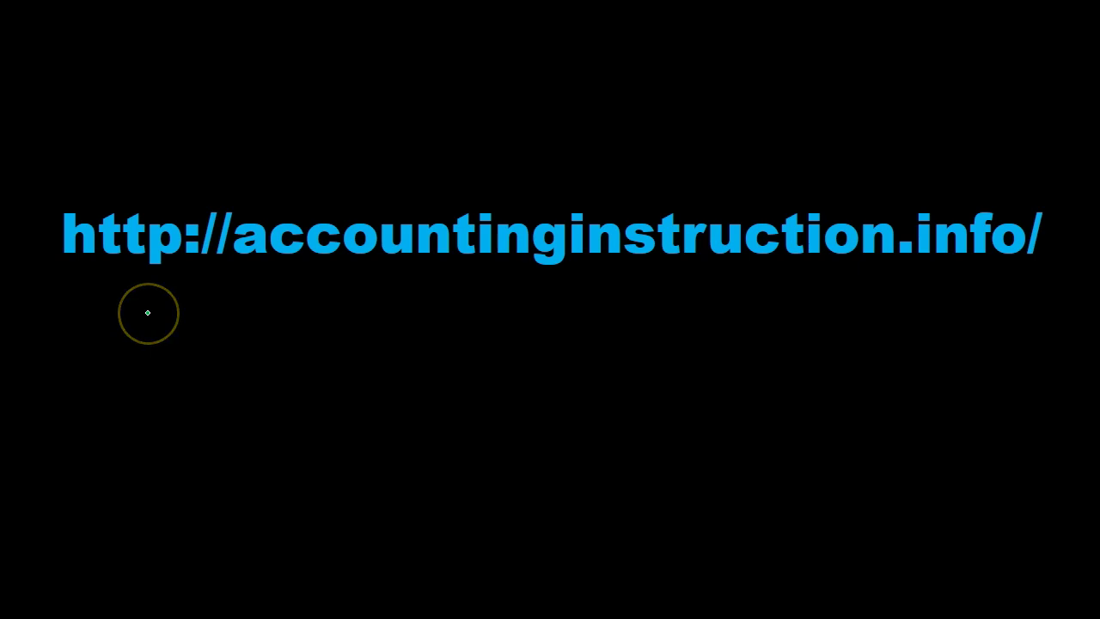